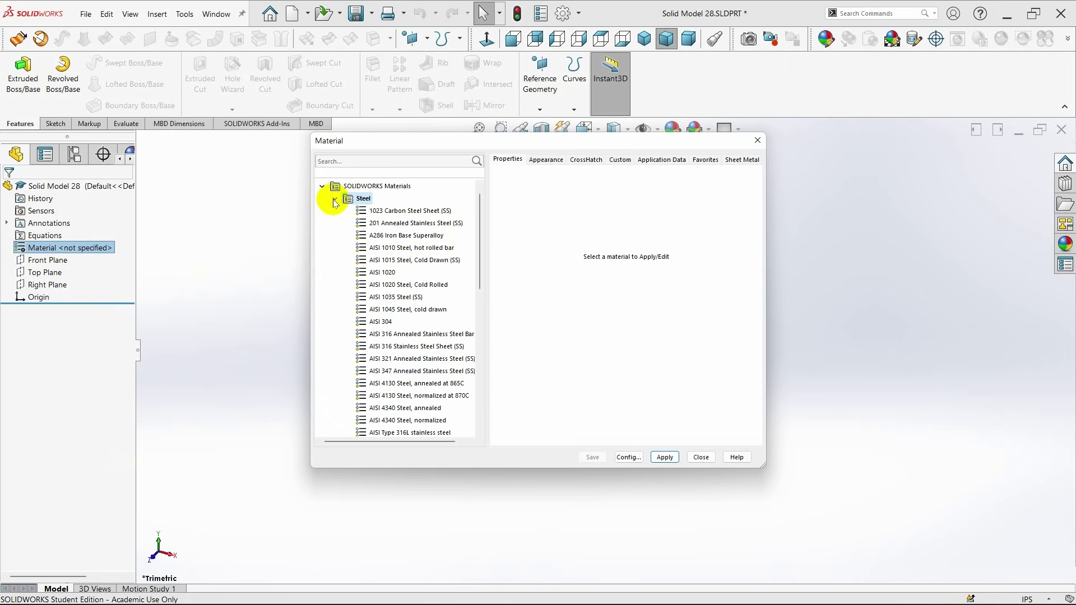
- Assign the PBT General Purpose plastic from the SOLIDWORKS Materials library to the part
left_click_drag(479, 216, 483, 371)
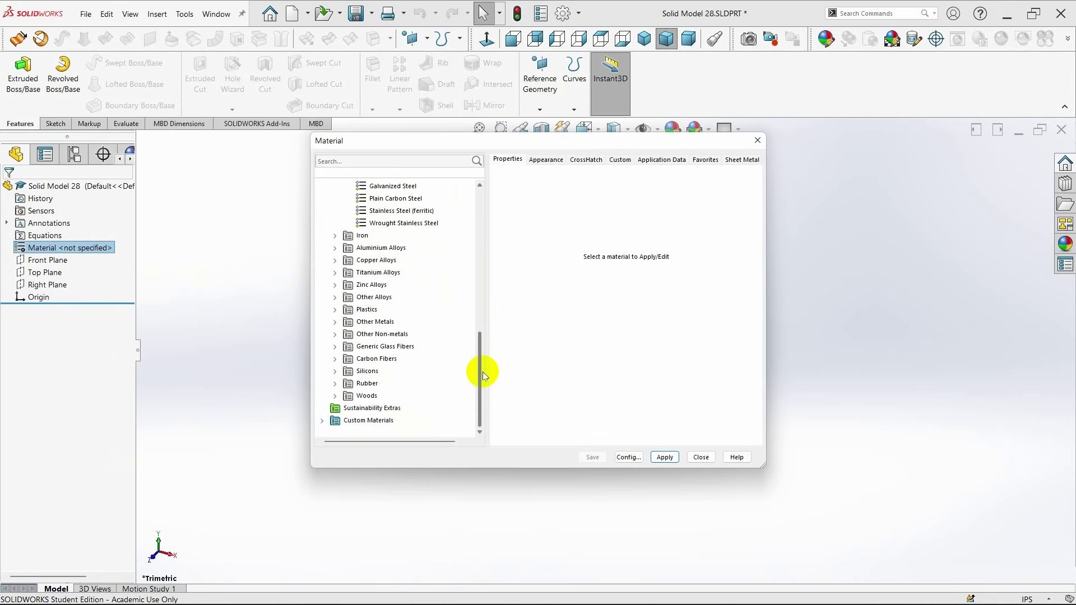
left_click(336, 309)
left_click_drag(479, 308, 481, 333)
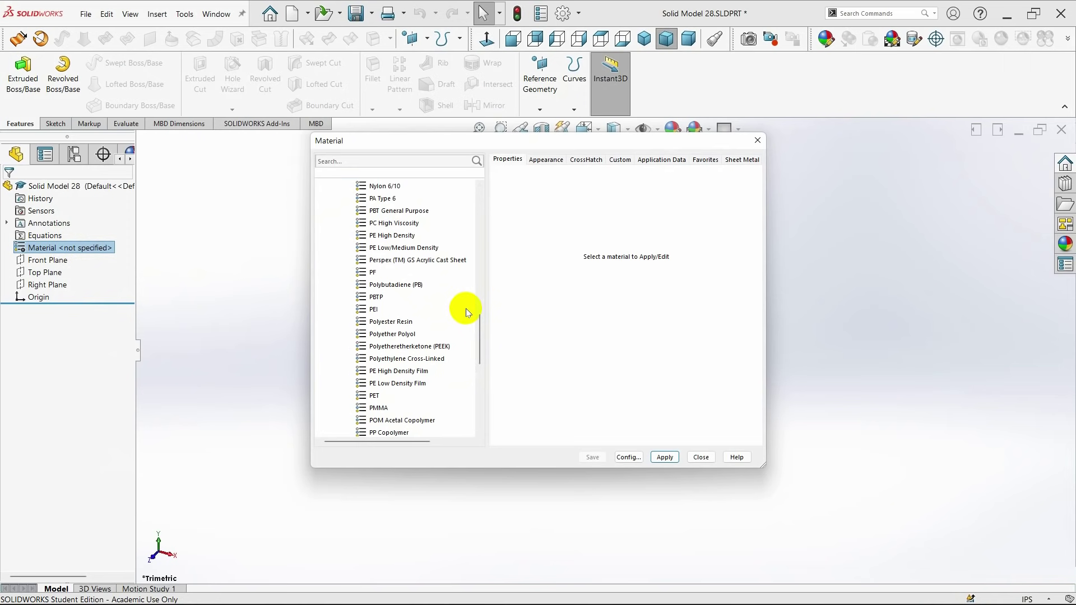
mouse_move(476, 327)
left_mouse_down()
mouse_move(480, 369)
mouse_move(481, 325)
left_mouse_up()
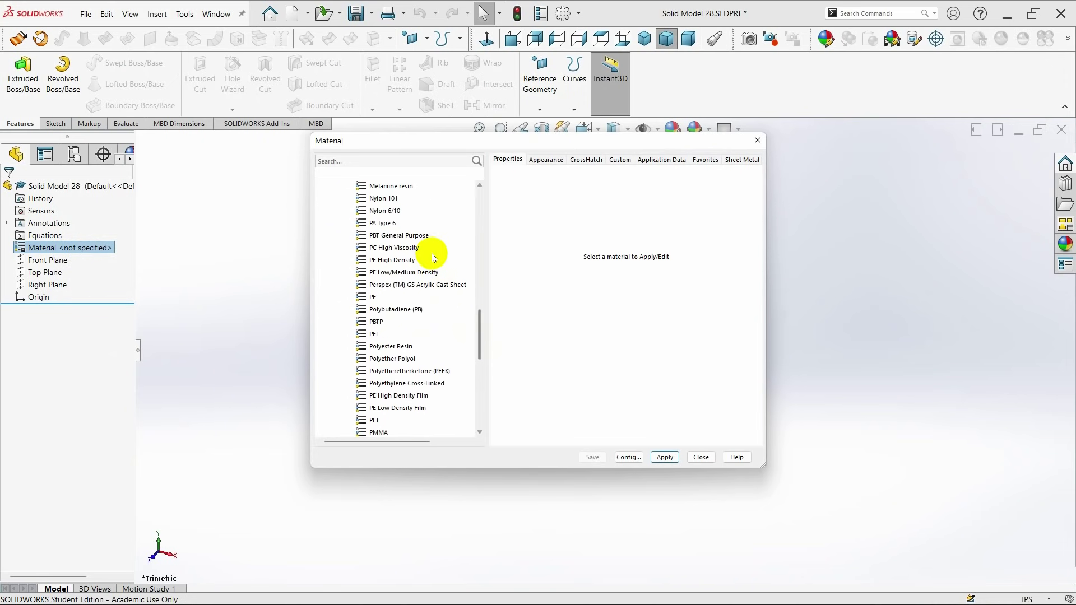
left_click(415, 235)
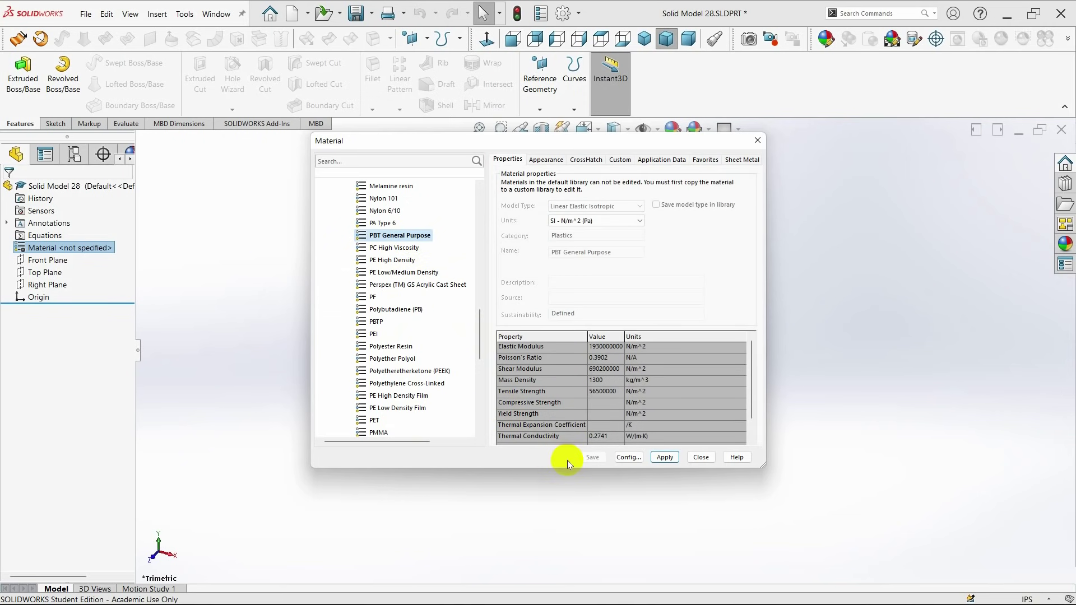
left_click(667, 459)
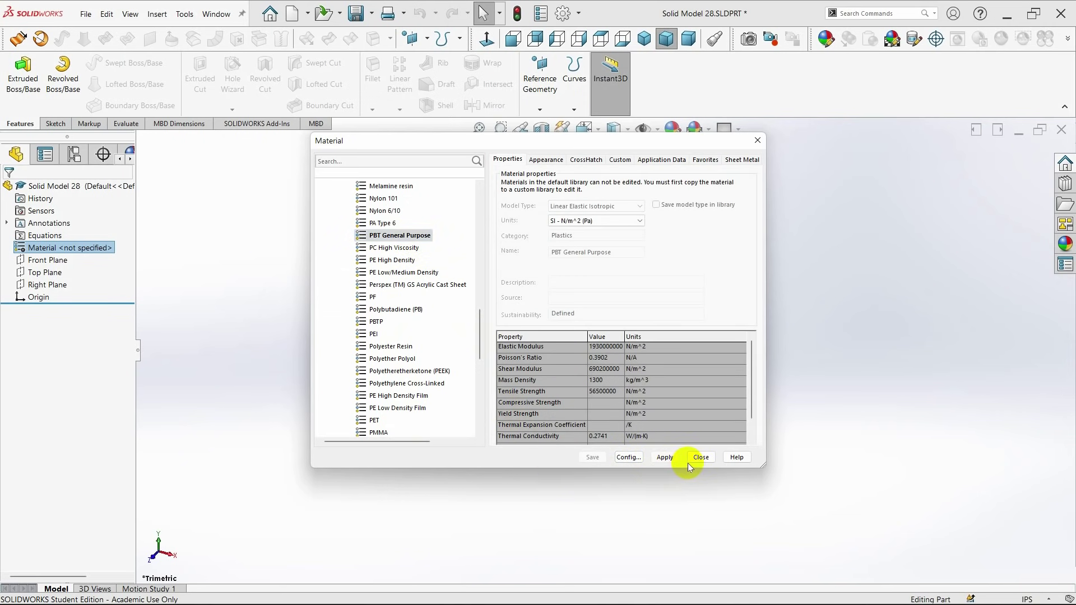
left_click(701, 459)
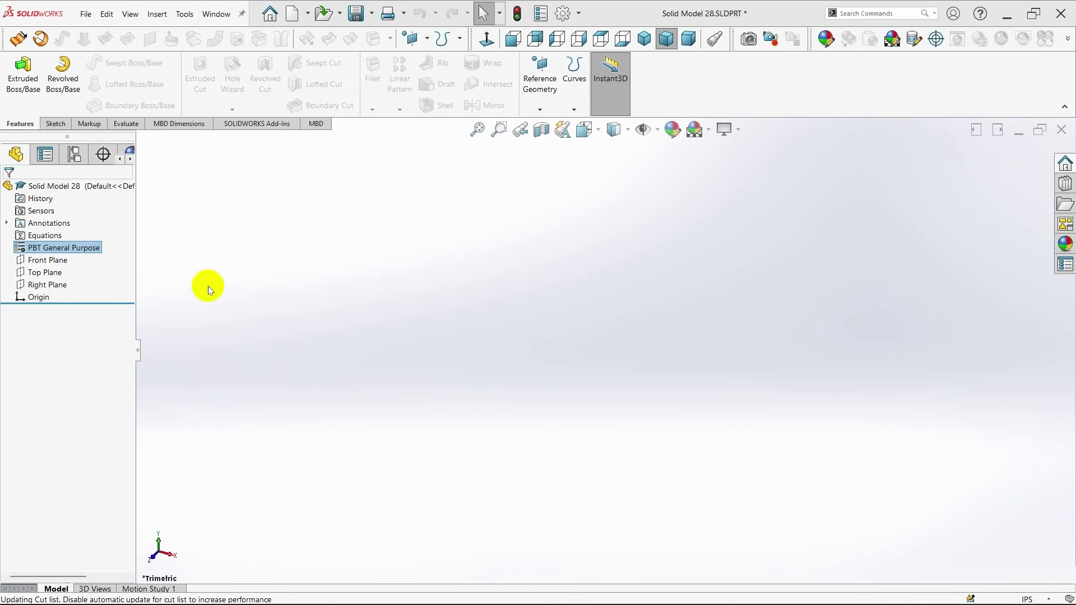
- Sketch a 4 in diameter circle centred on the origin on the Front Plane
left_click(50, 261)
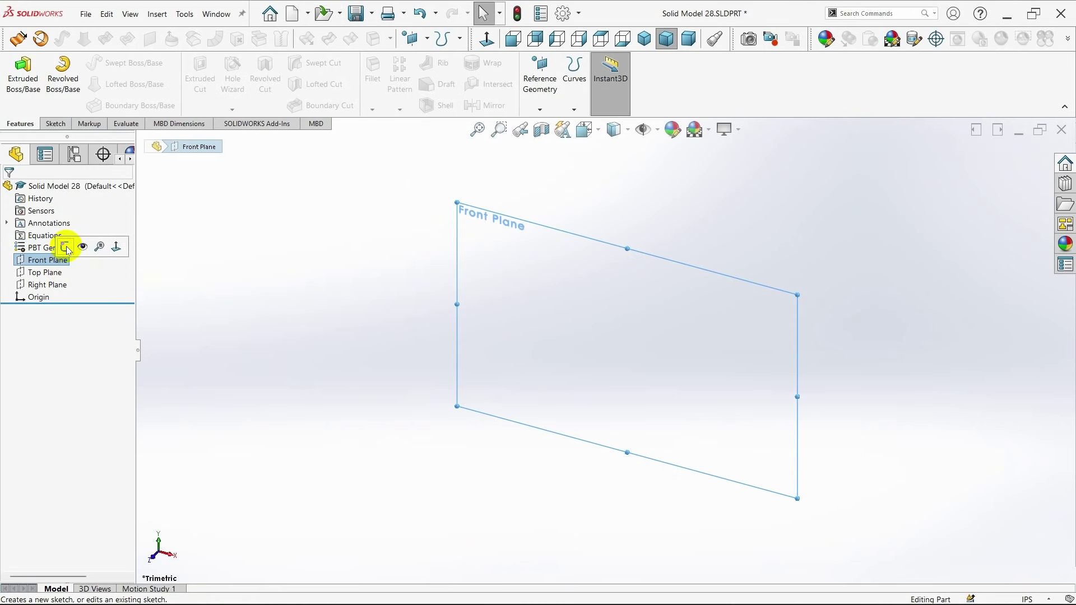
left_click(65, 247)
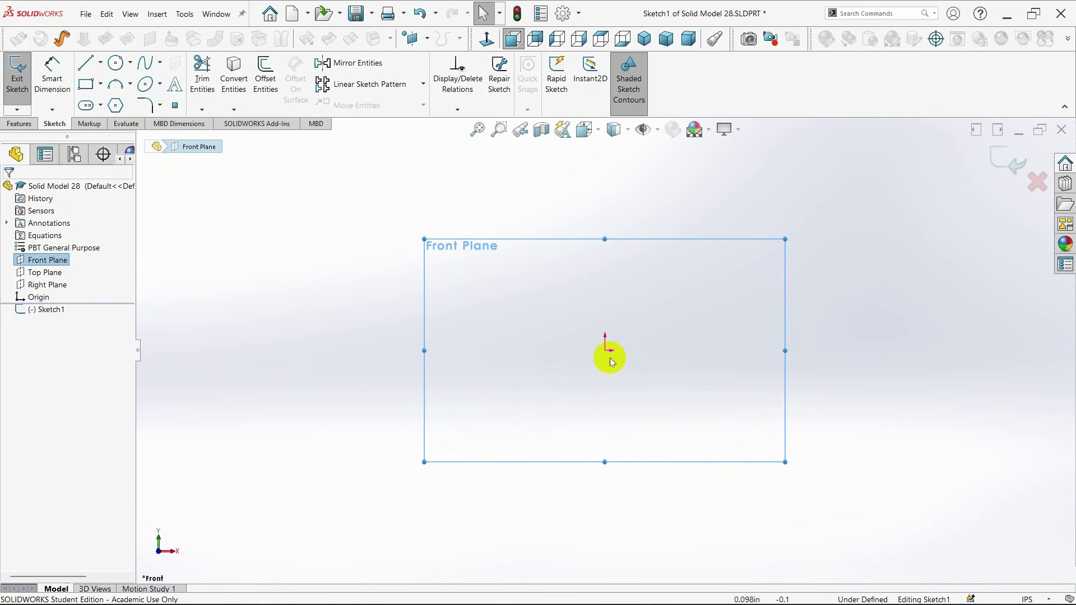
left_click(115, 63)
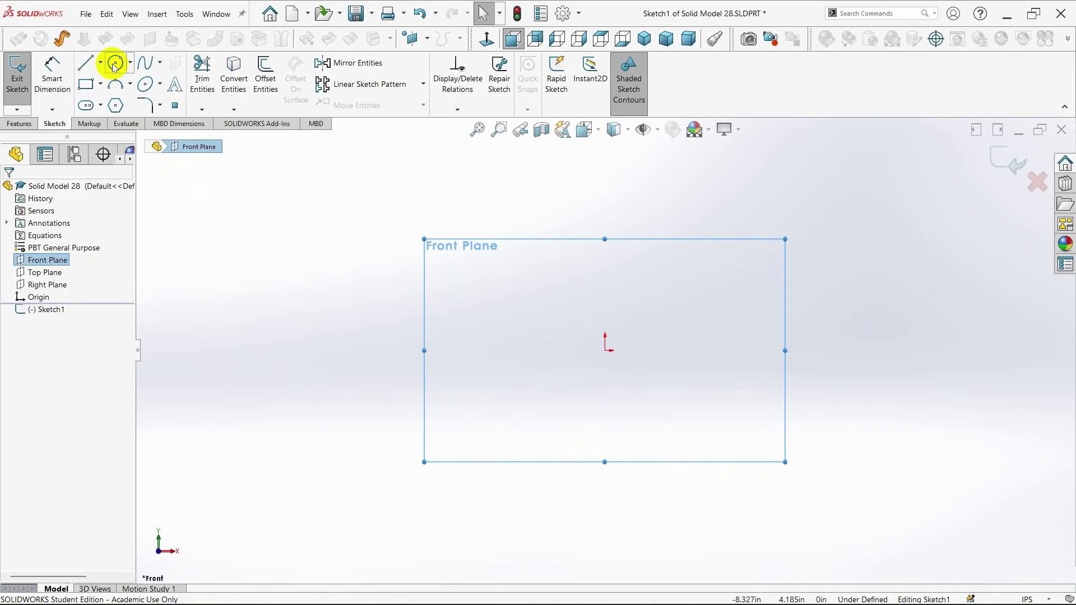
left_click(608, 352)
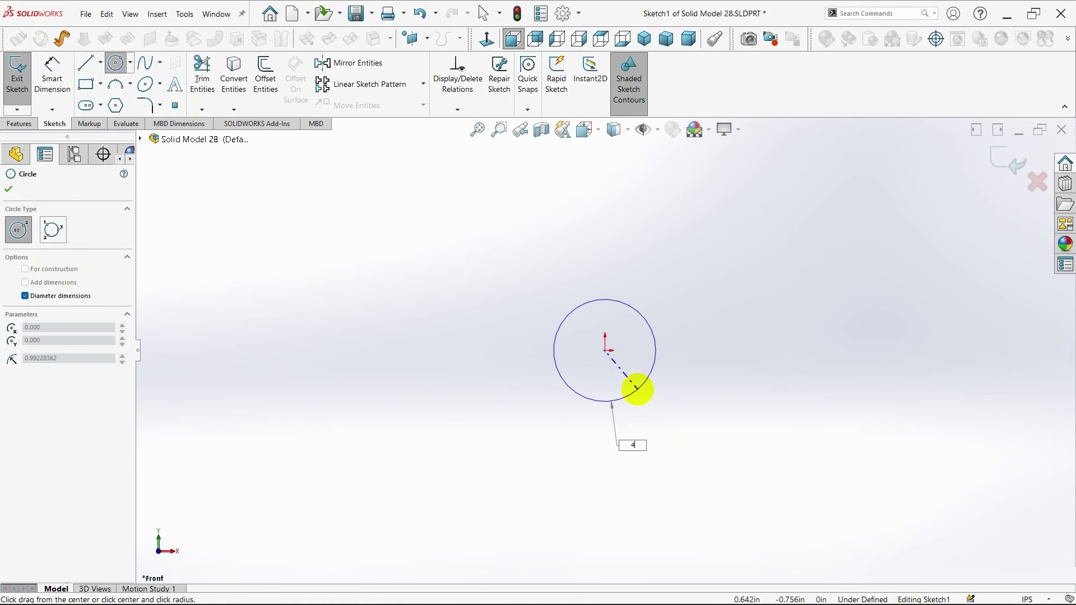
key("Return")
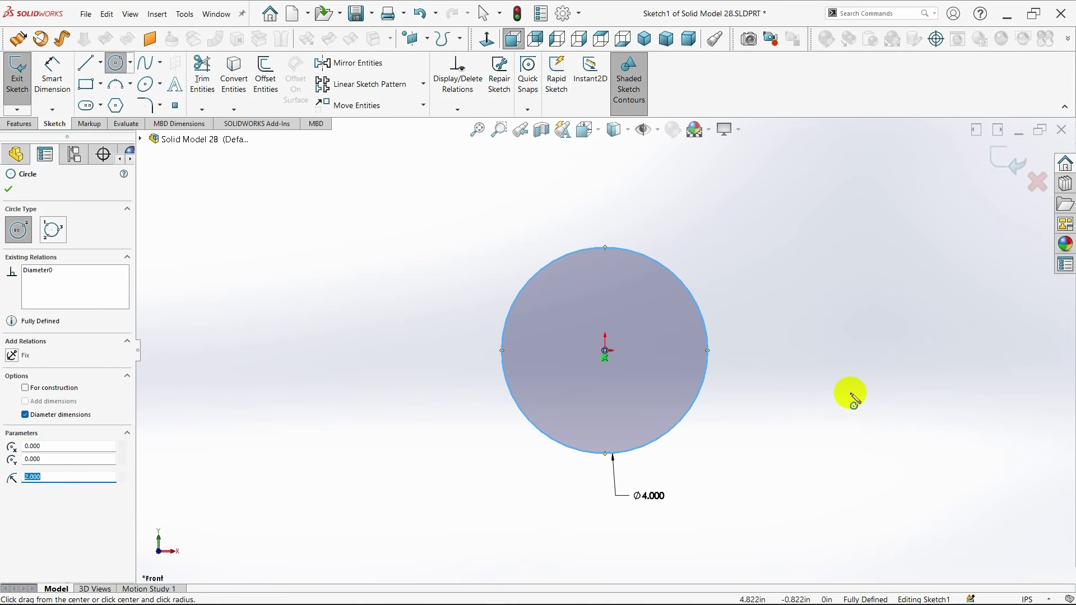
left_click(9, 189)
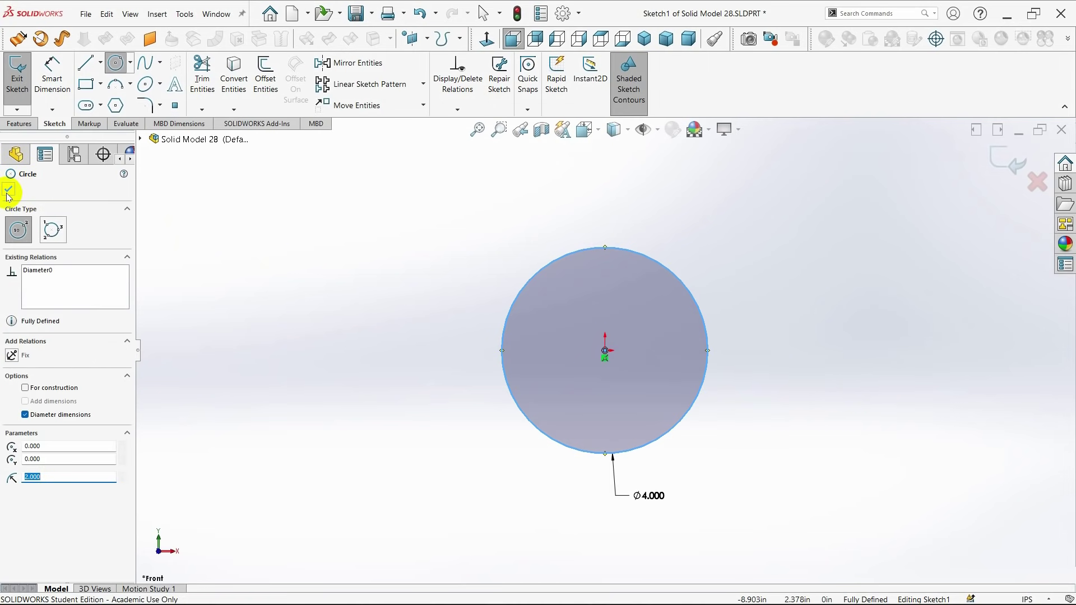
left_click(391, 331)
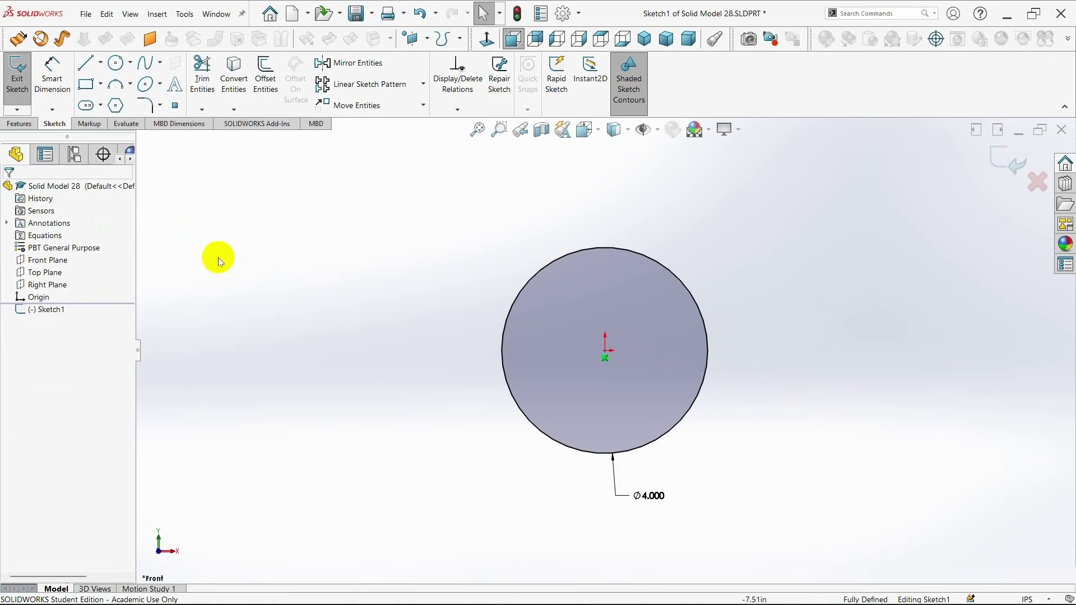
- Extrude the circle as a blind boss with a depth of 0.25 in
left_click(21, 123)
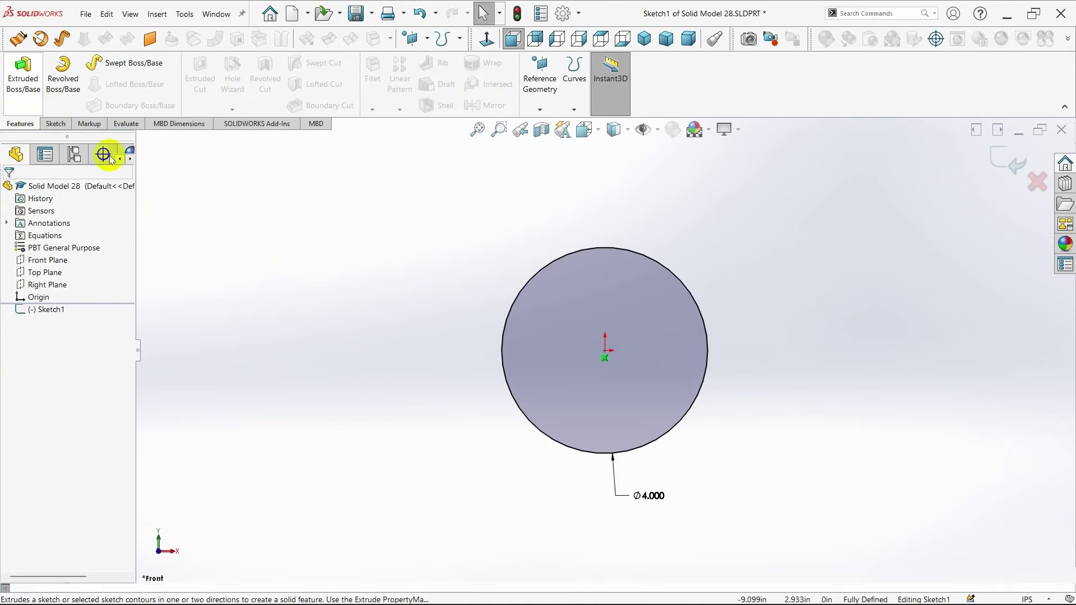
left_click(23, 73)
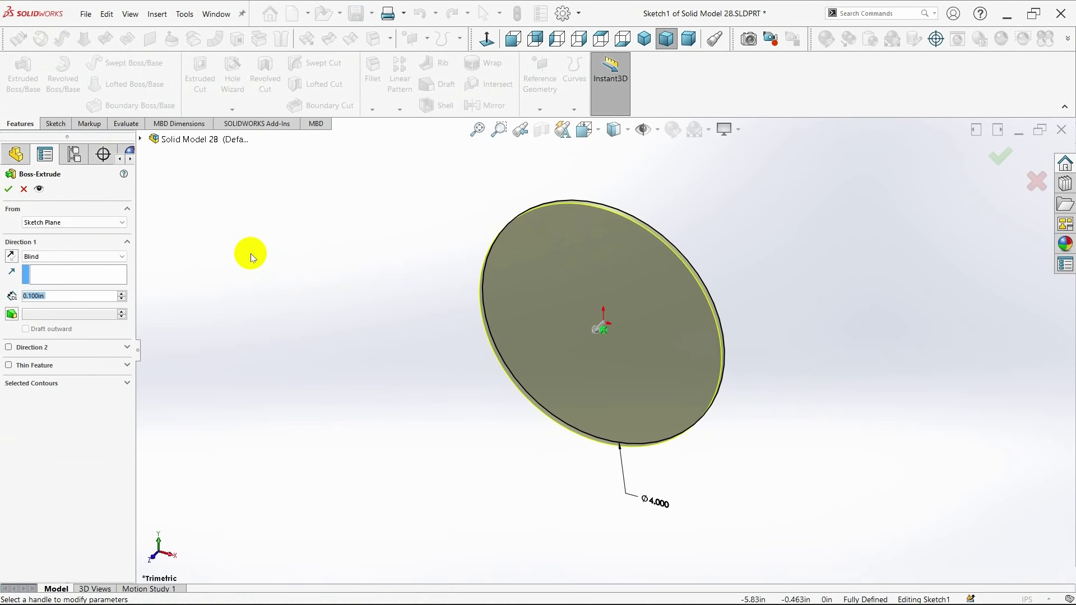
key("BackSpace")
type(".25")
key("Return")
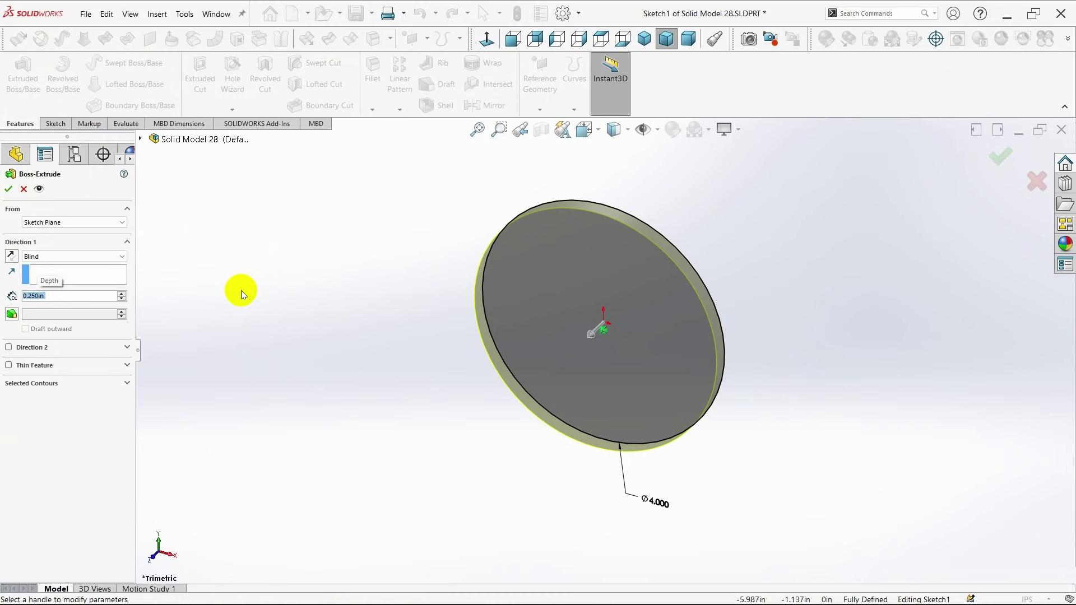
left_click(8, 189)
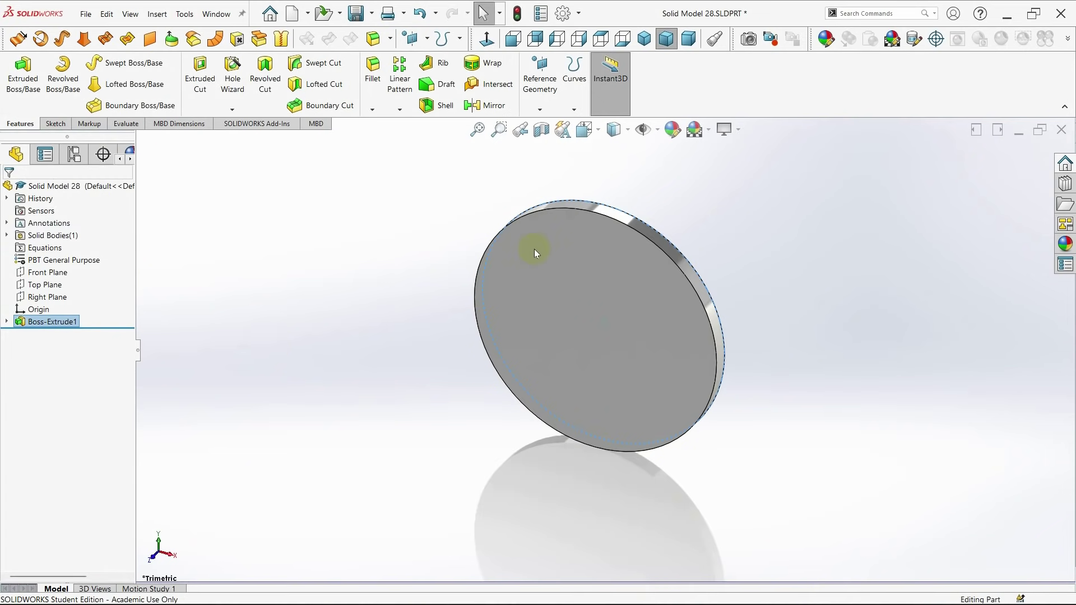
- Show the disc in isometric view and set the scene to Plain White
left_click(678, 156)
left_click(645, 39)
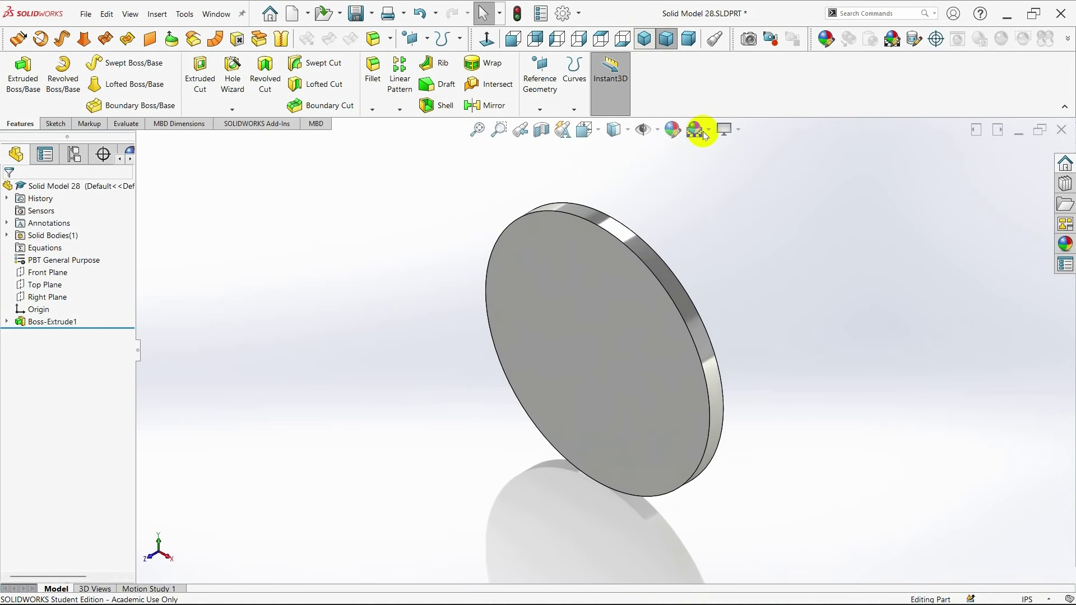
left_click(709, 132)
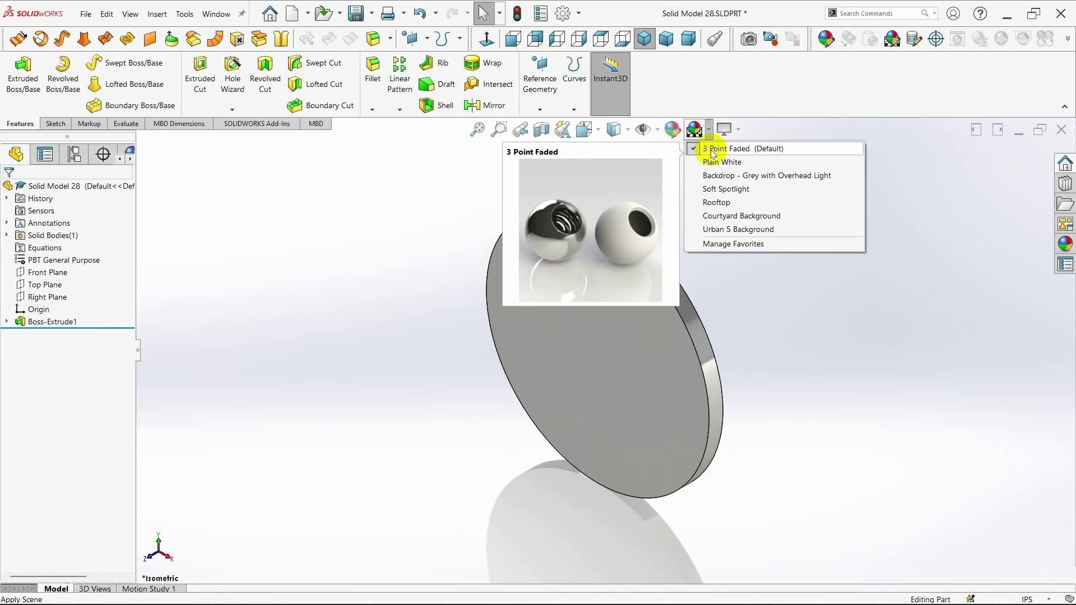
left_click(711, 162)
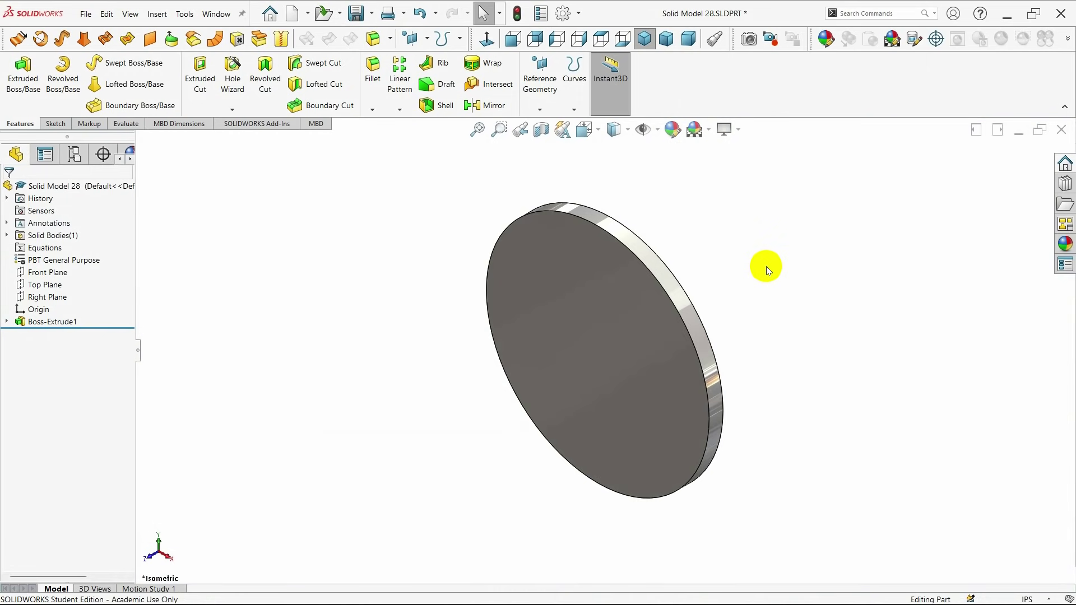
- Start a sketch on the disc's front face and draw a vertical centerline about 1.68 in long upward from the origin
left_click(592, 283)
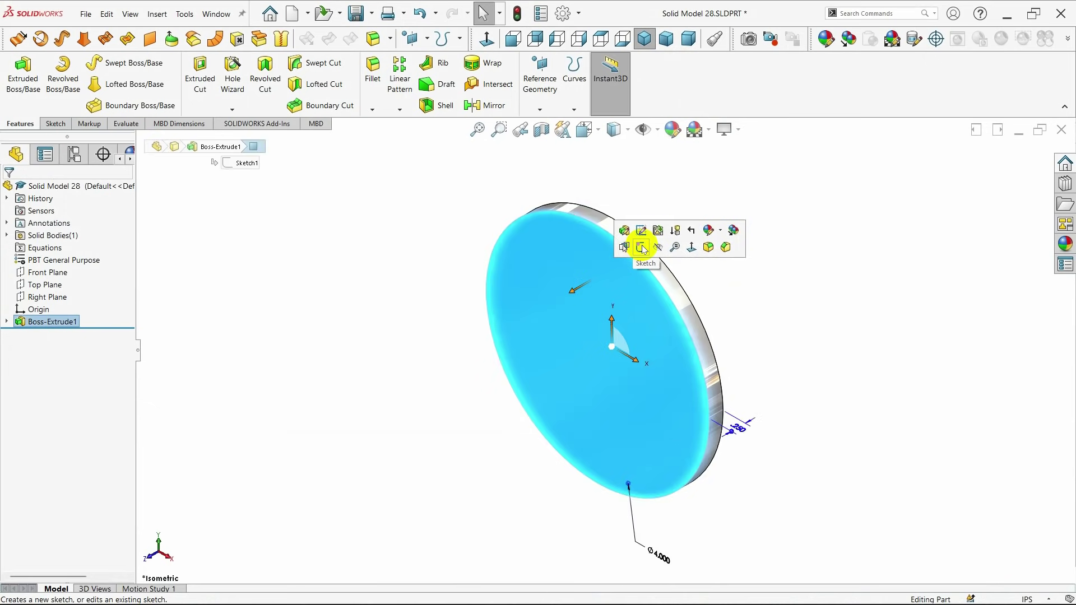
left_click(641, 246)
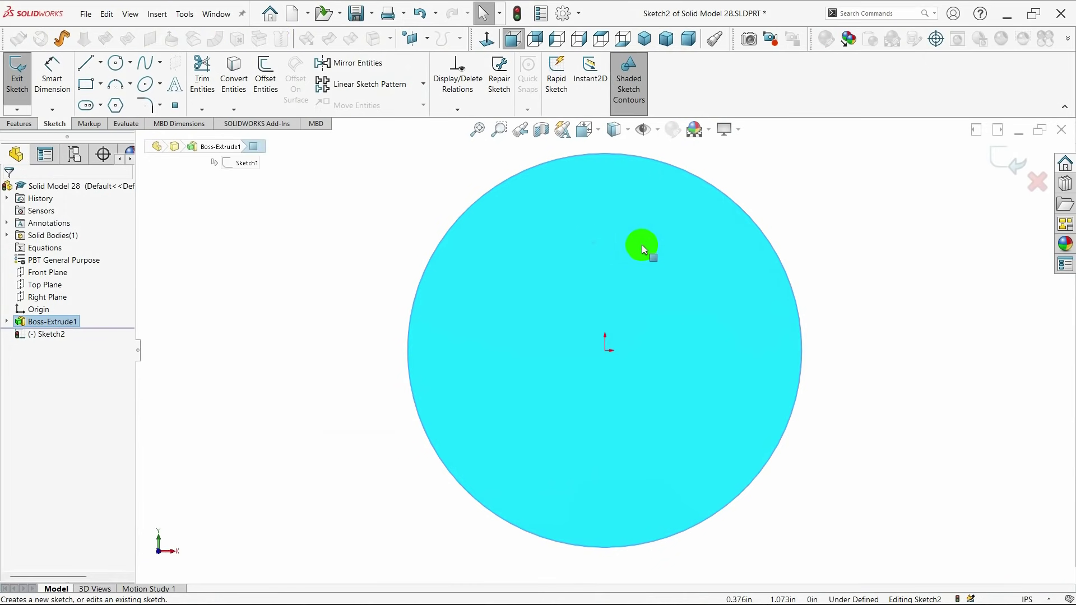
left_click(100, 63)
left_click(92, 95)
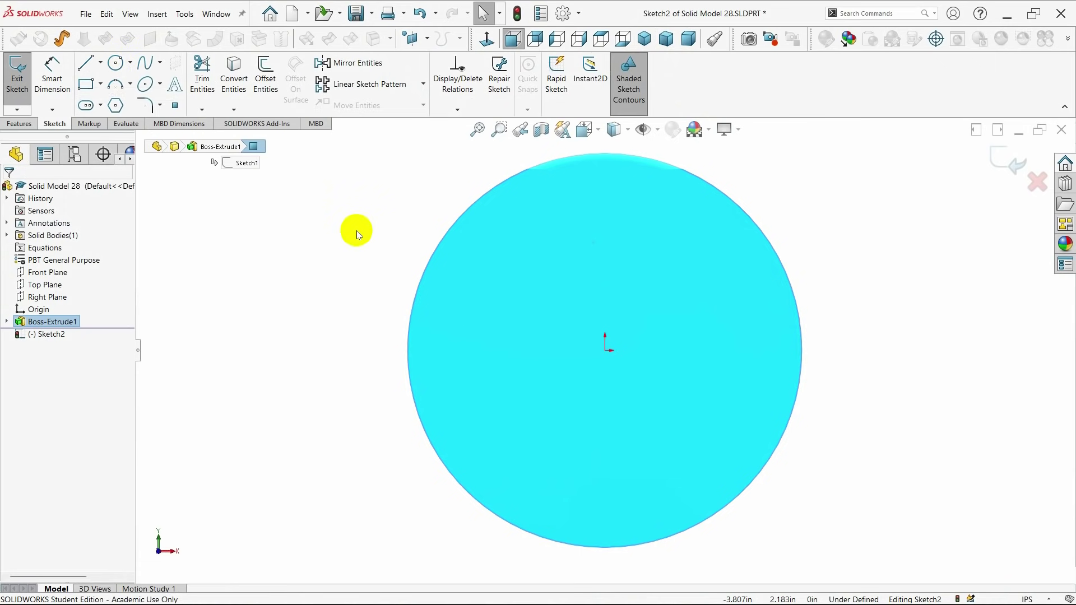
left_click(605, 351)
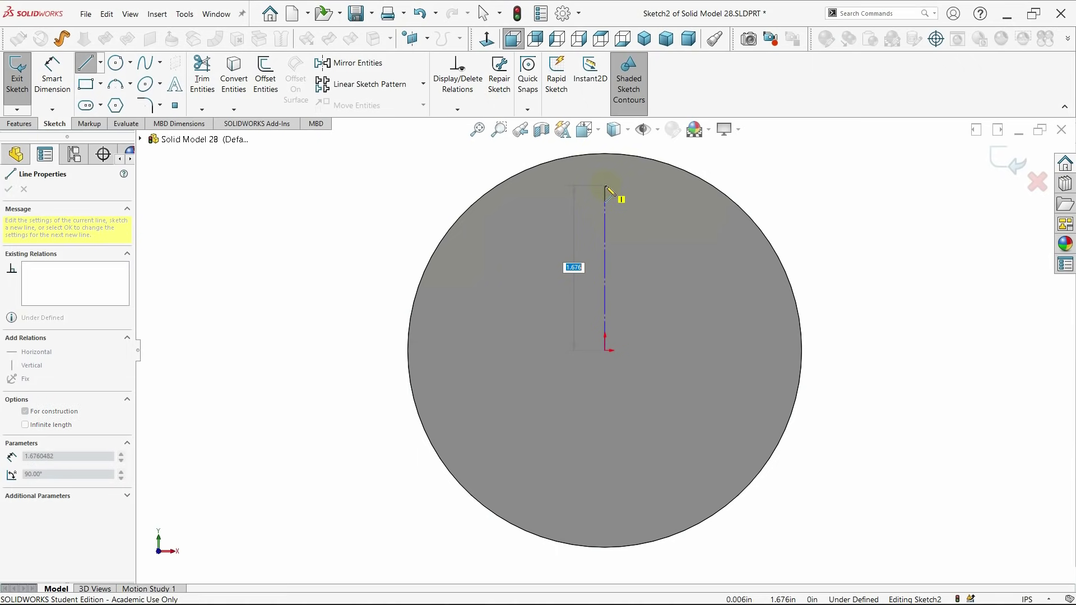
left_click(605, 187)
key("Escape")
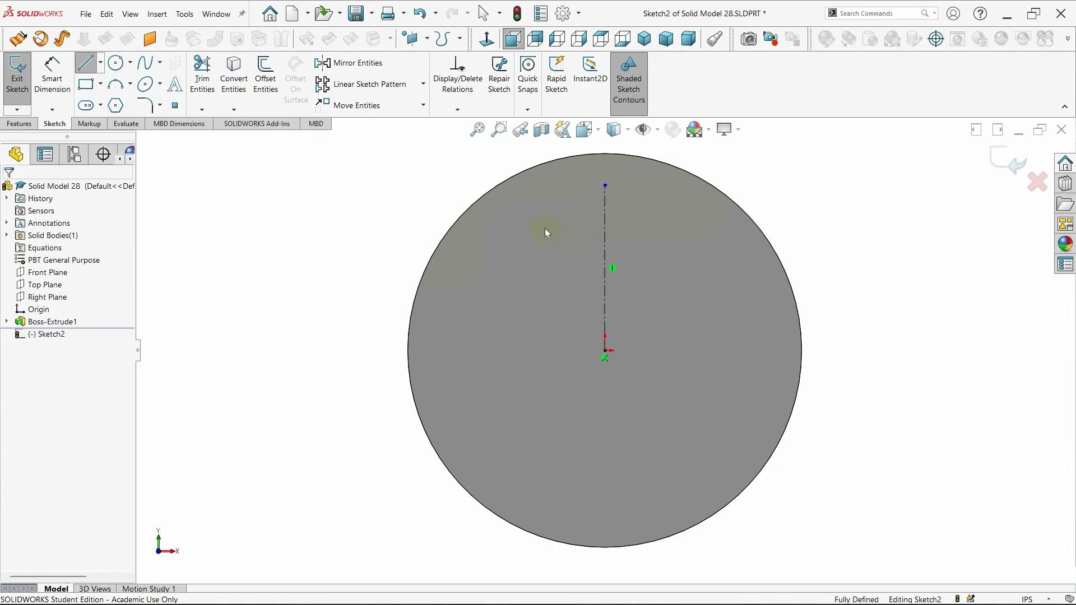
- Sketch a 0.2 in diameter circle centred on the upper end of the centerline
left_click(116, 63)
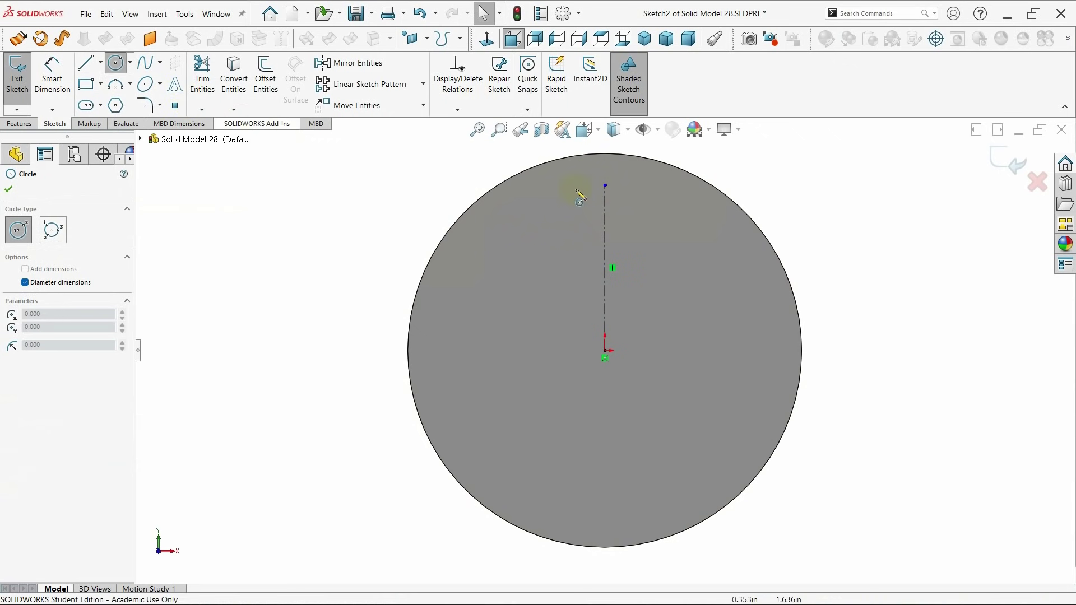
left_click(605, 187)
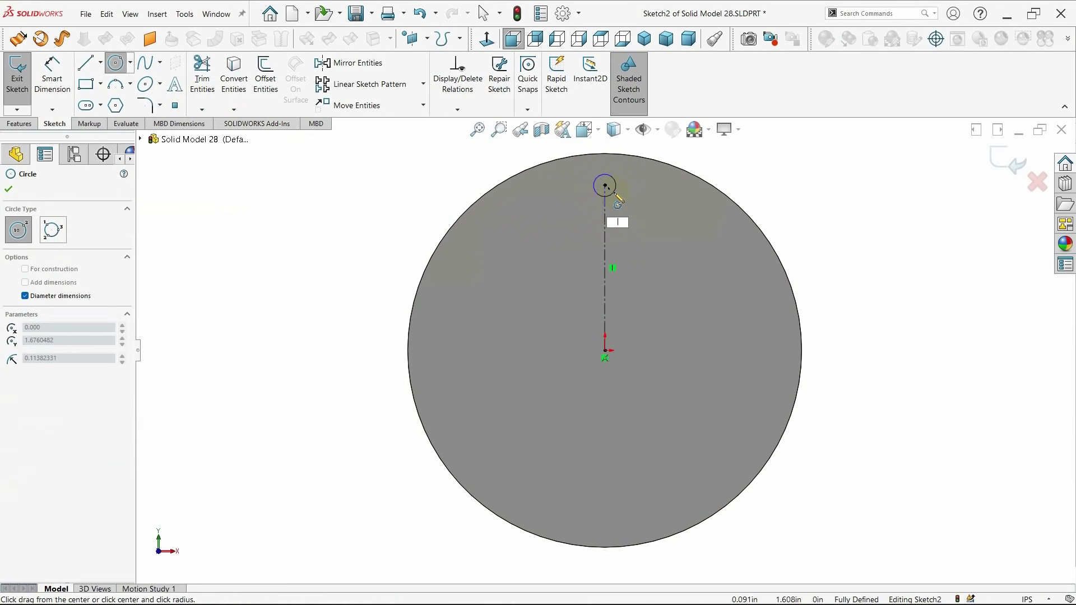
key("Return")
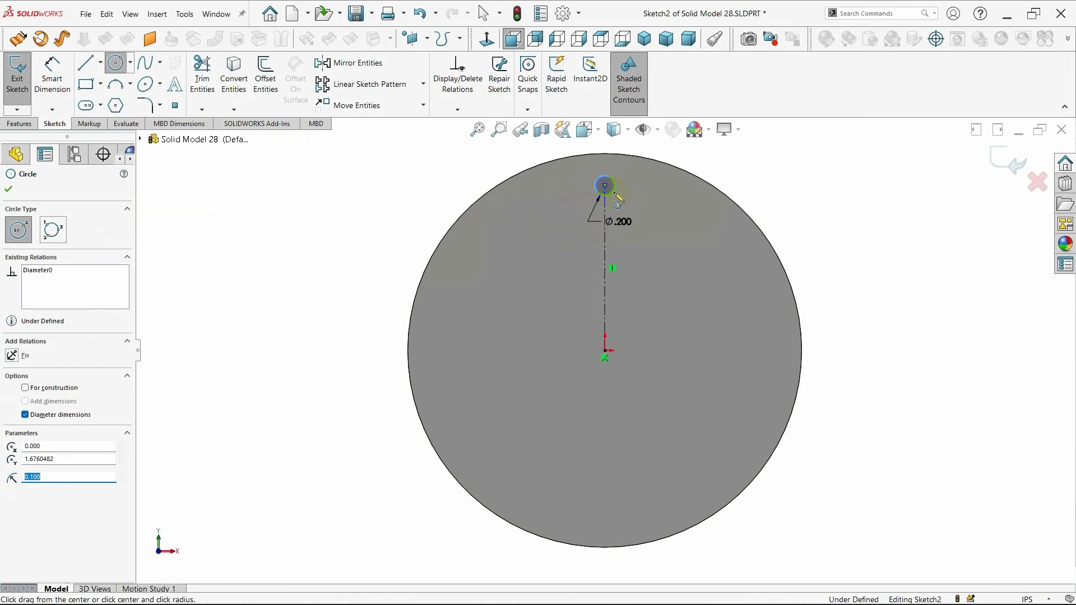
left_click(9, 189)
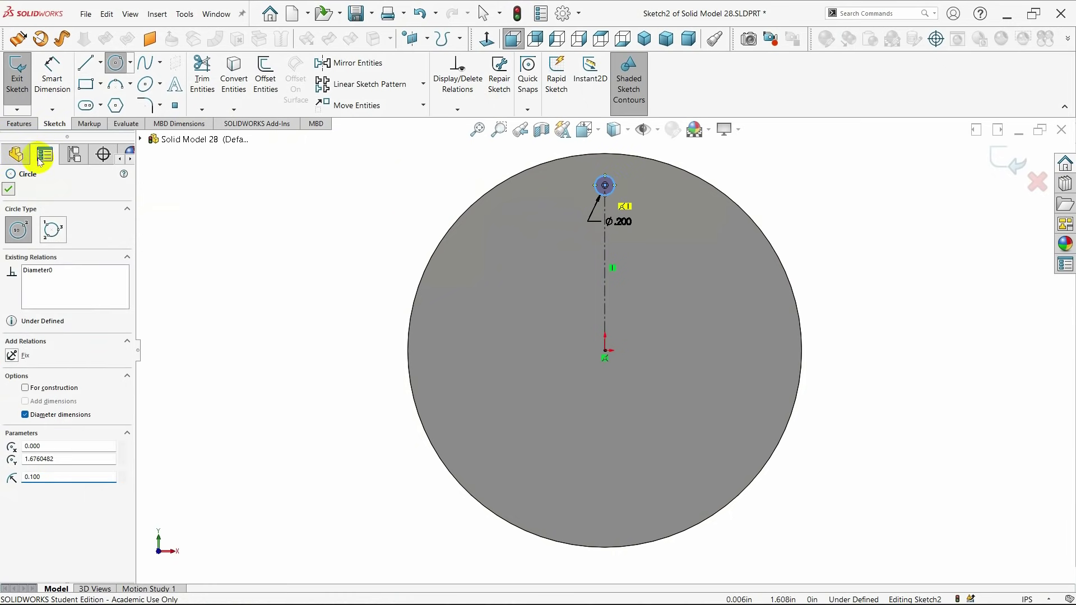
- Dimension the vertical distance between the origin and the small circle's centre as 1.563 in
left_click(54, 83)
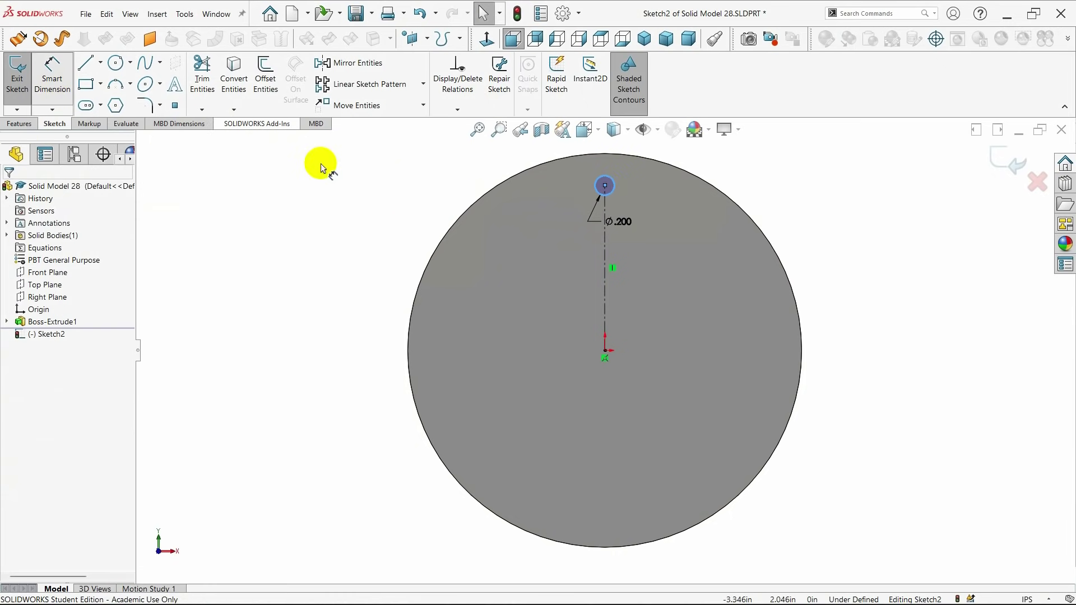
left_click(606, 185)
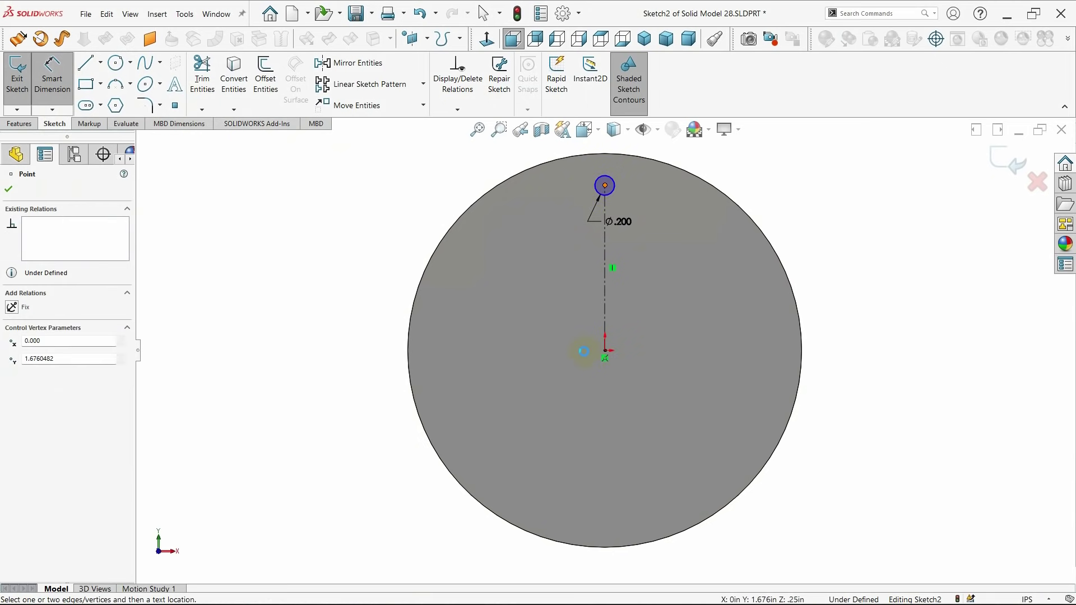
left_click(605, 351)
left_click(357, 293)
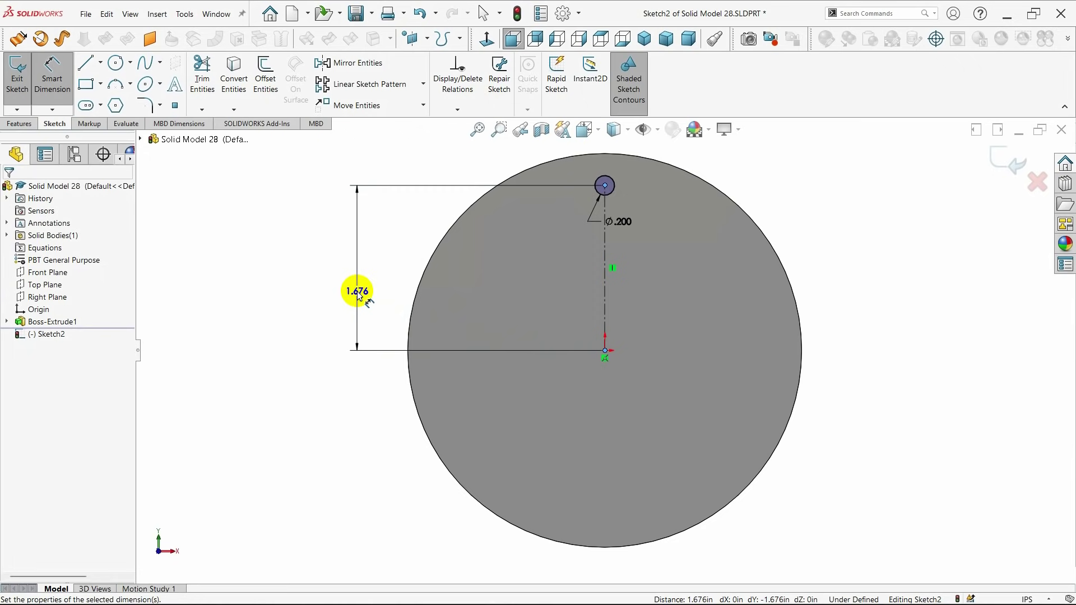
double_click(358, 292)
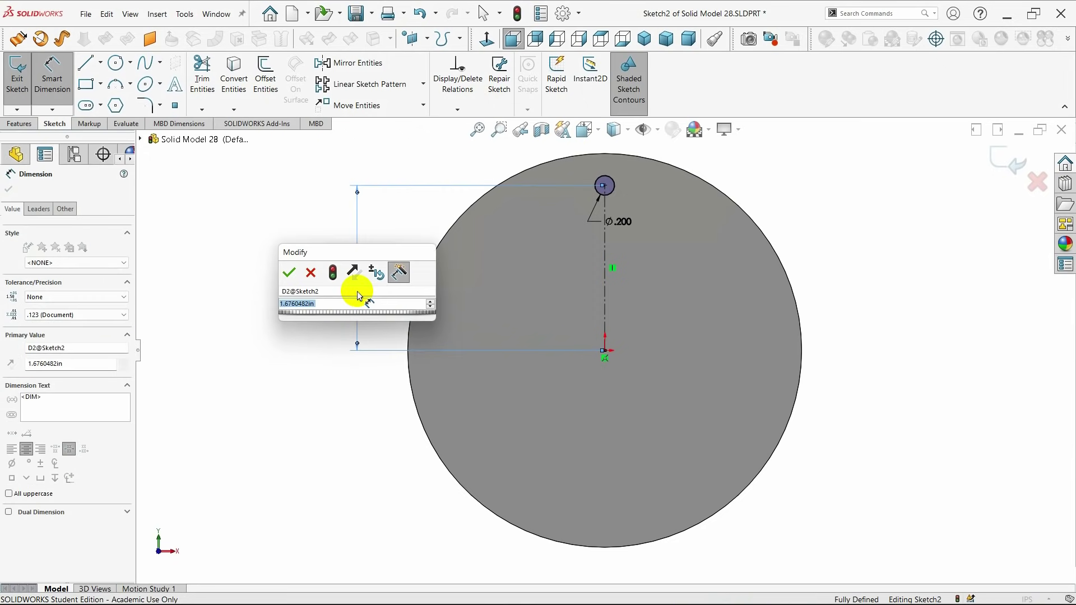
type("=")
type("1.563")
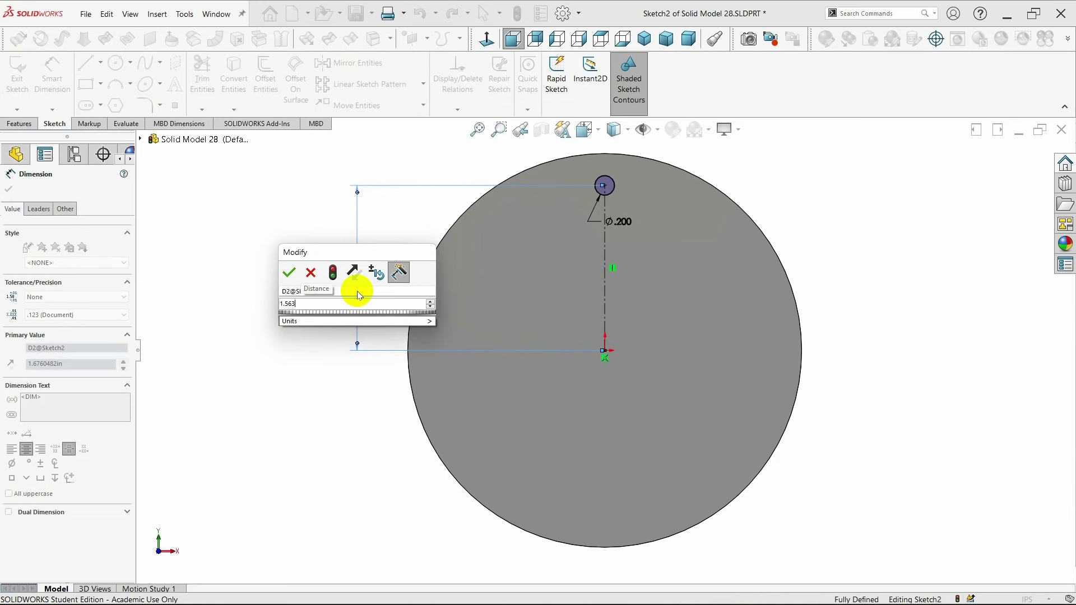
key("Escape")
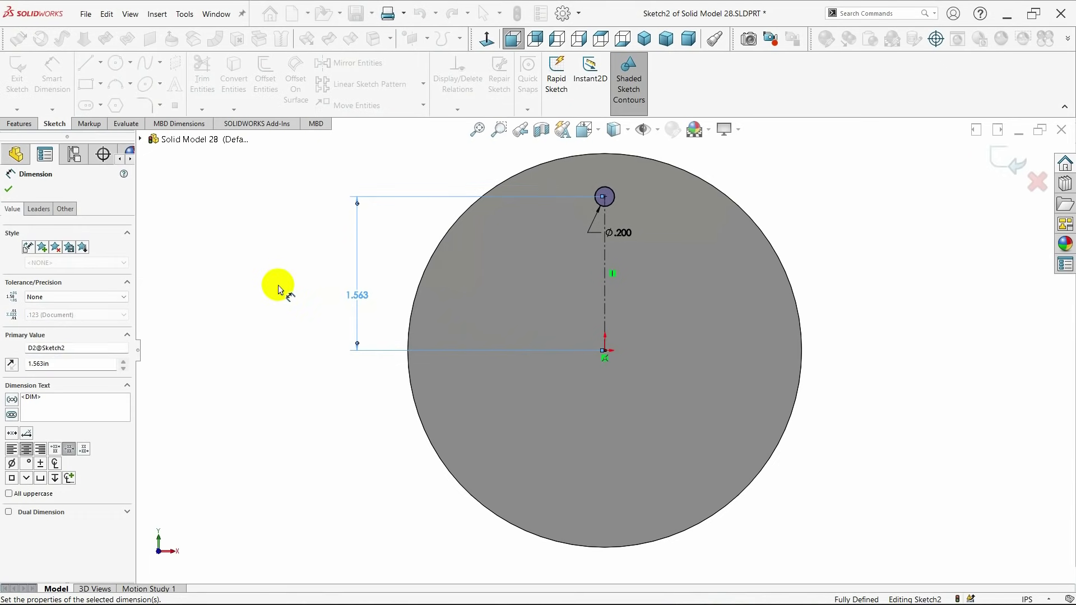
- Cut the 0.2 in circle through the disc with an Extruded Cut set to Through All
left_click(8, 189)
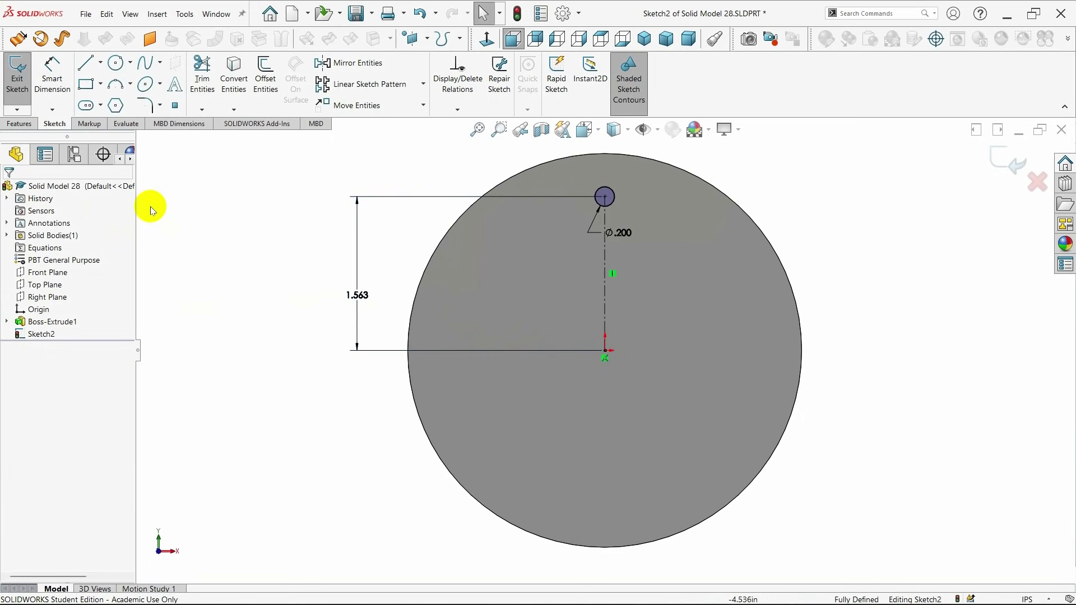
left_click(21, 123)
left_click(201, 74)
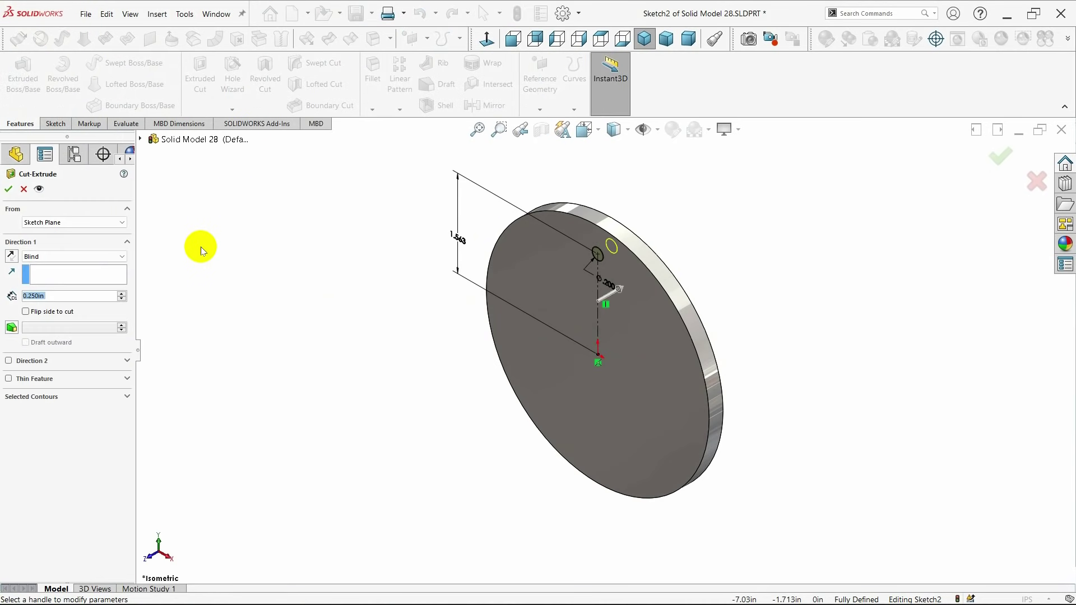
left_click(95, 258)
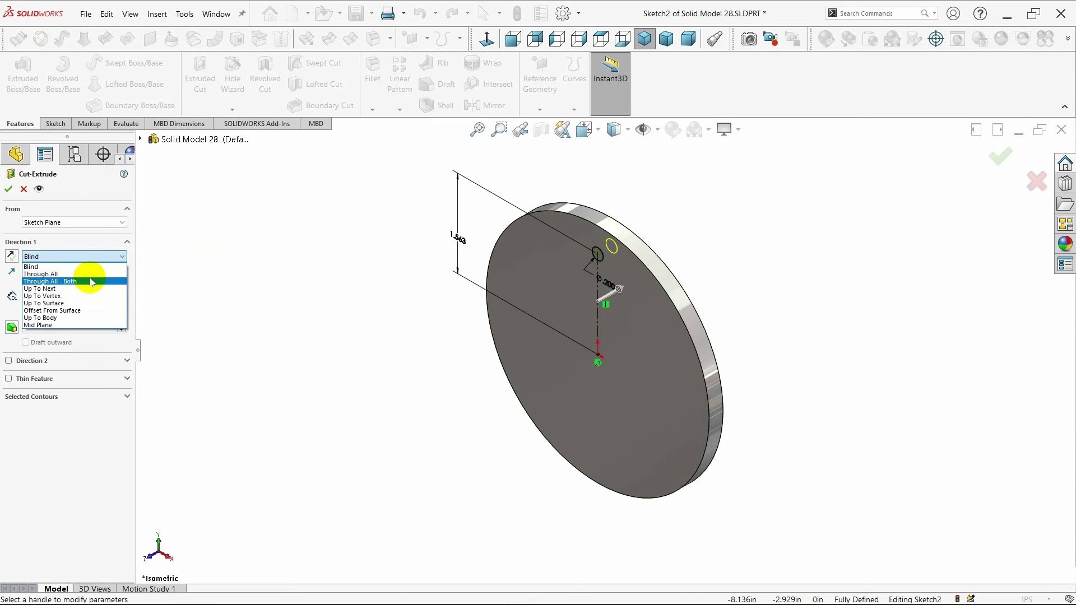
left_click(89, 273)
middle_click_drag(227, 361, 372, 358)
left_click(645, 39)
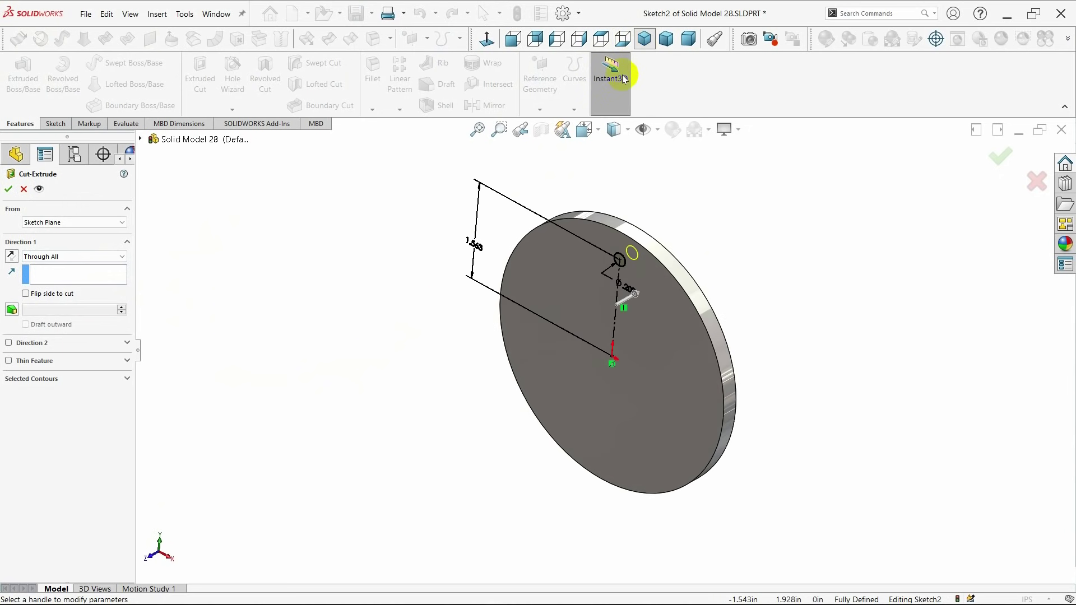
left_click(8, 189)
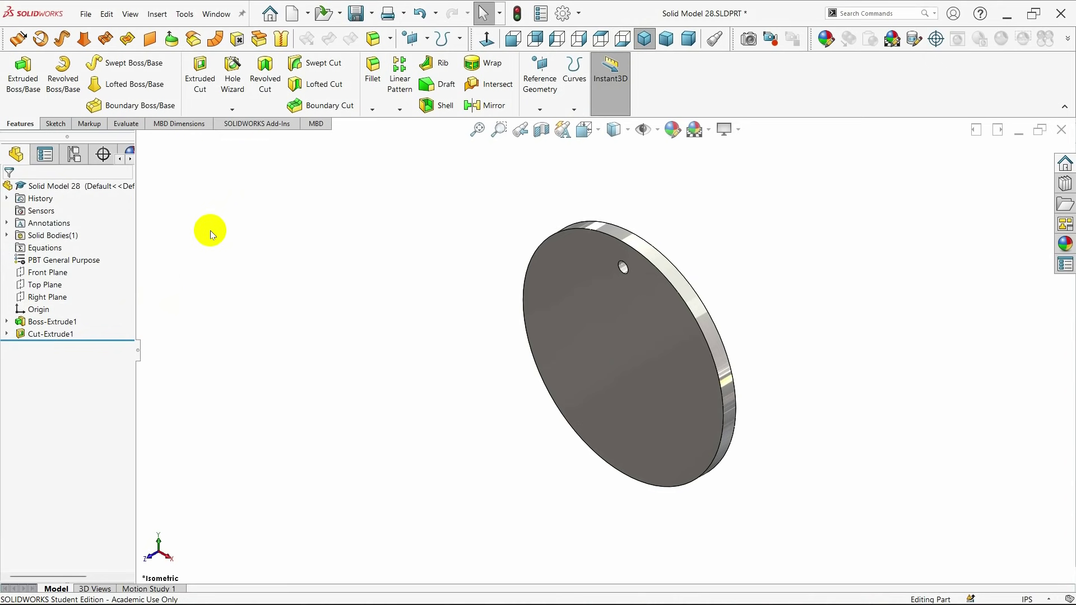
- Set up a circular pattern of the small hole with equal spacing, using the disc's front outer edge as the direction reference
left_click(399, 109)
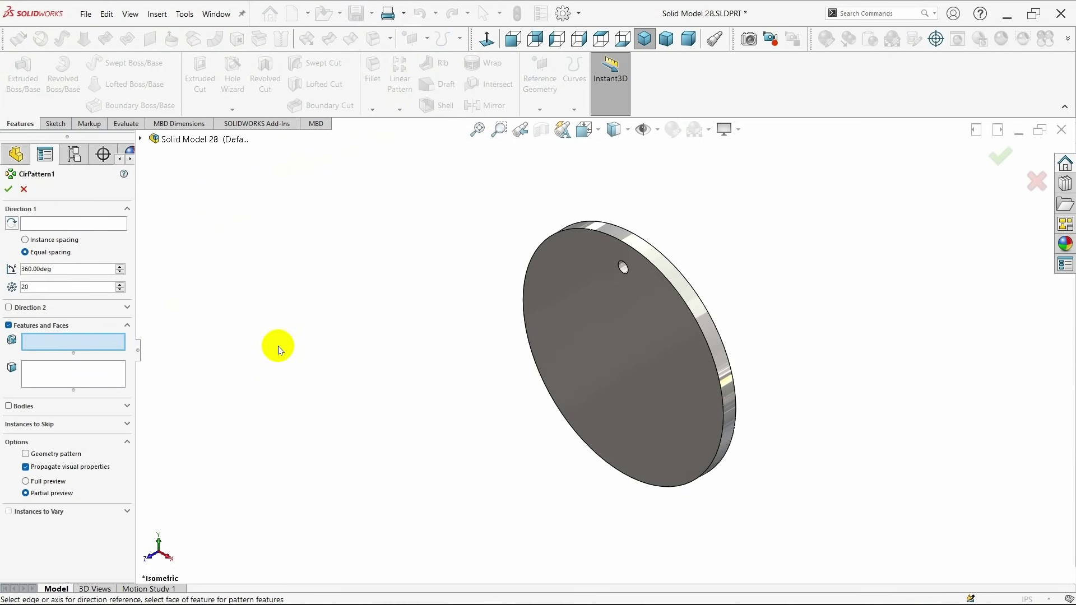
left_click(76, 225)
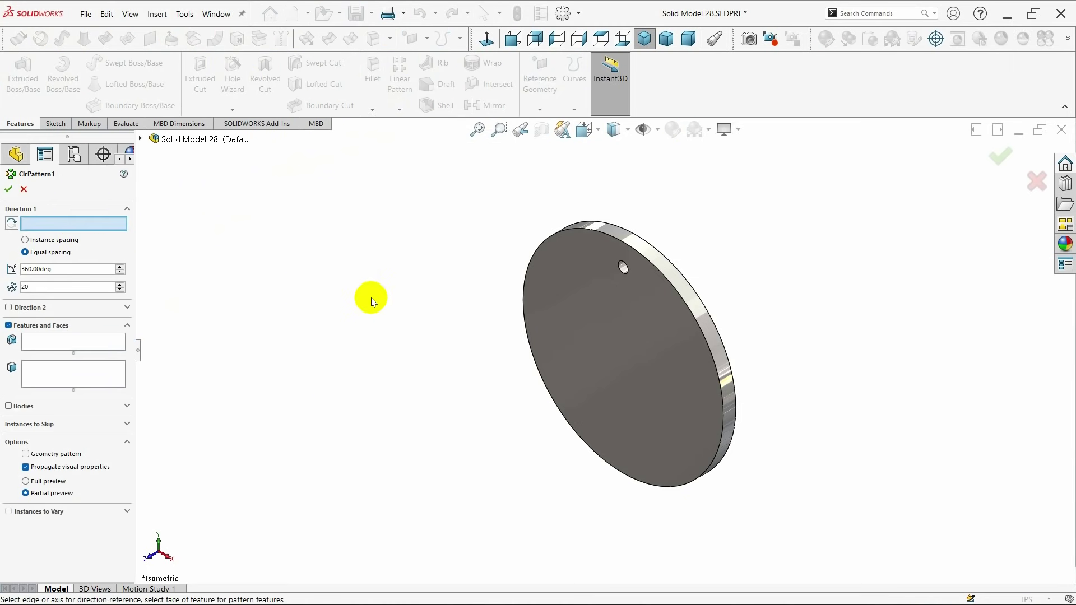
left_click(682, 301)
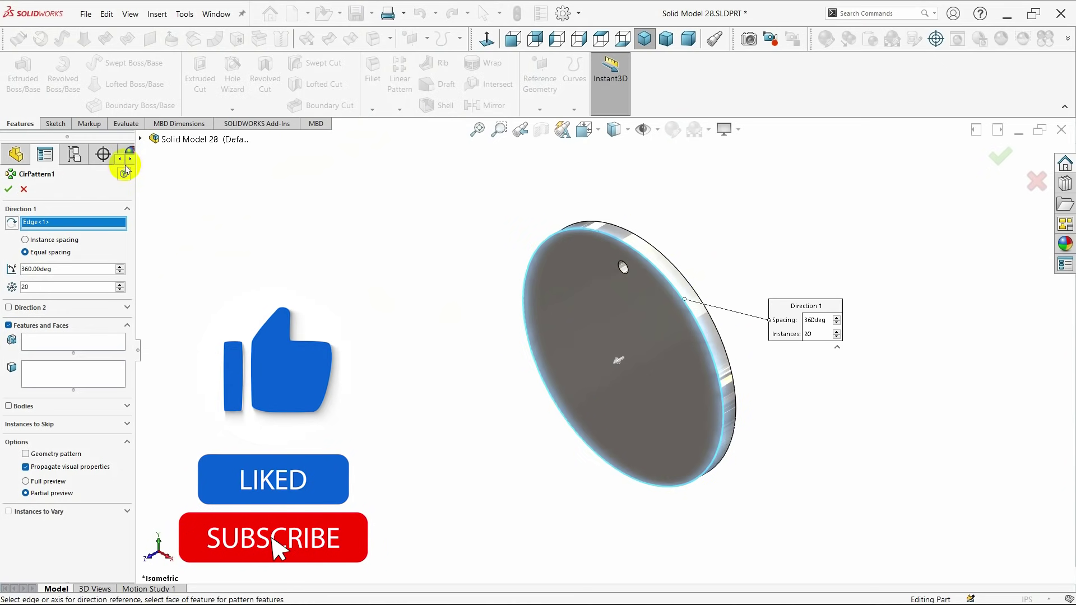
left_click(140, 139)
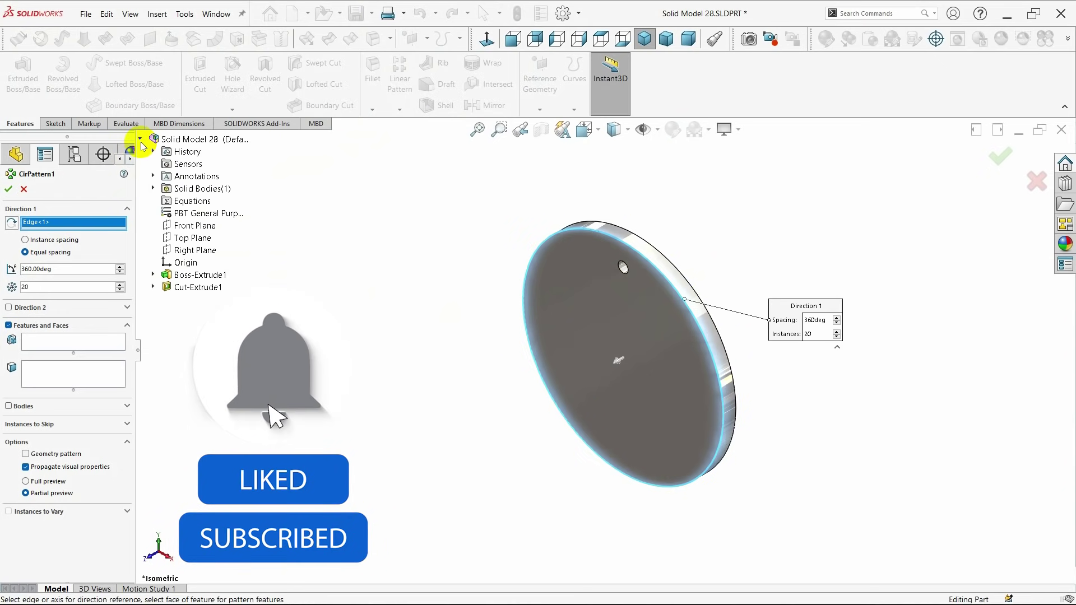
left_click(69, 343)
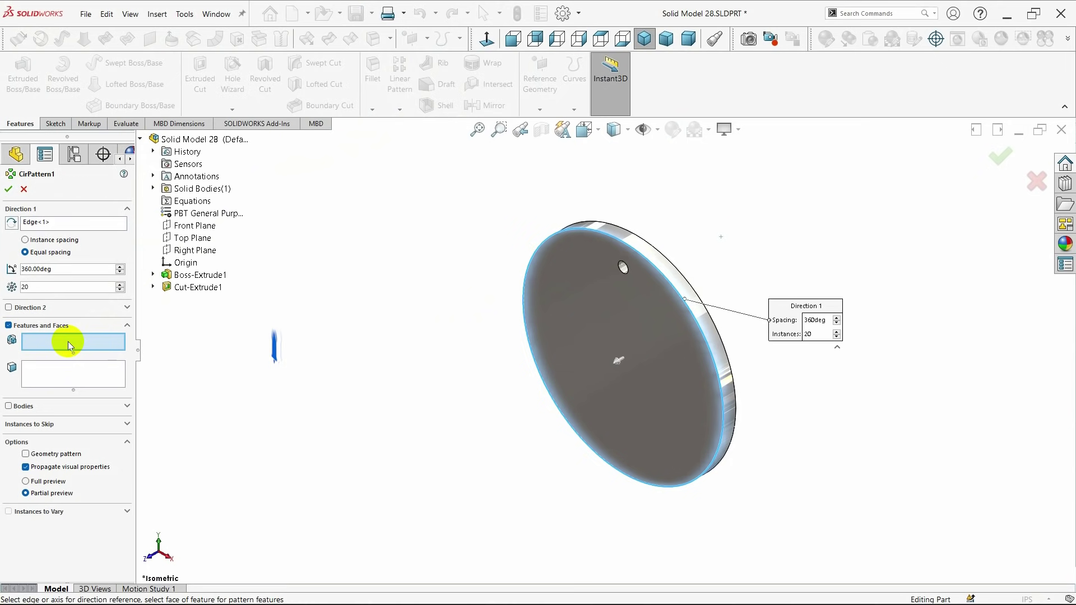
left_click(198, 291)
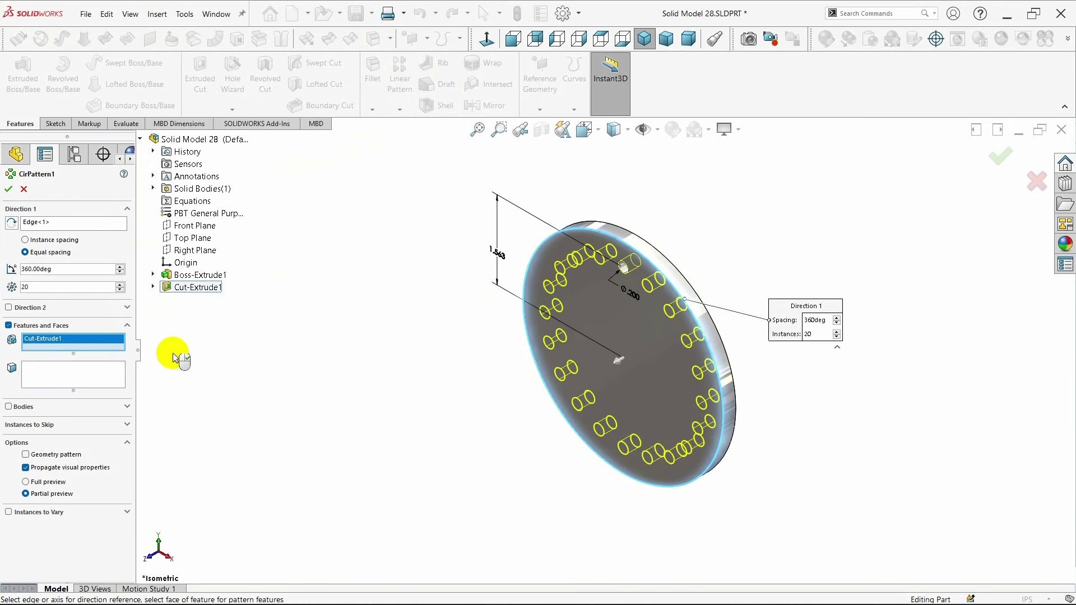
- Set the circular hole pattern to 16 instances and complete it
double_click(55, 290)
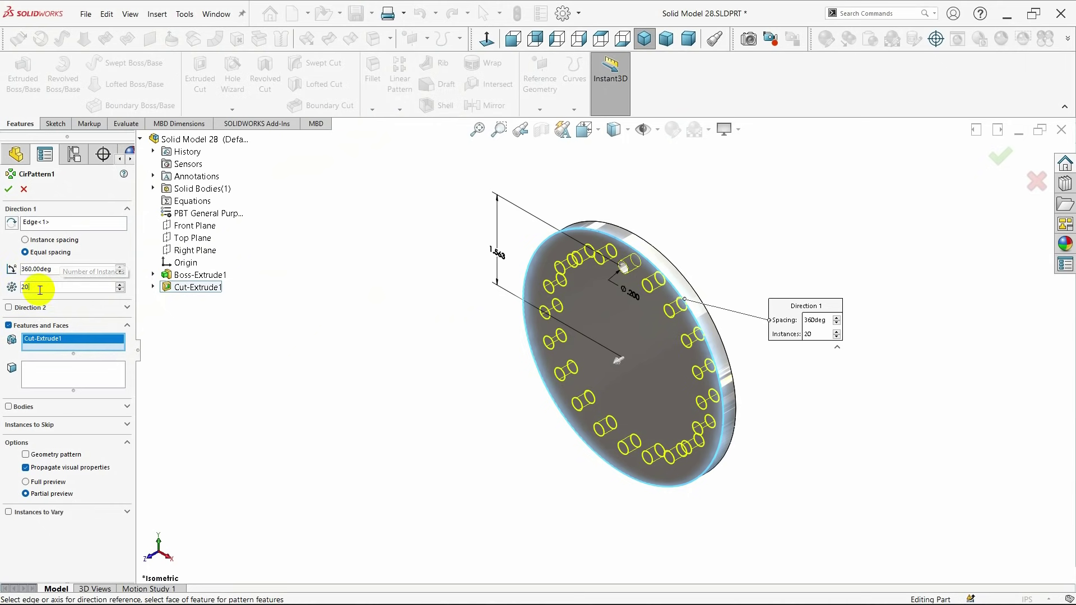
type("1")
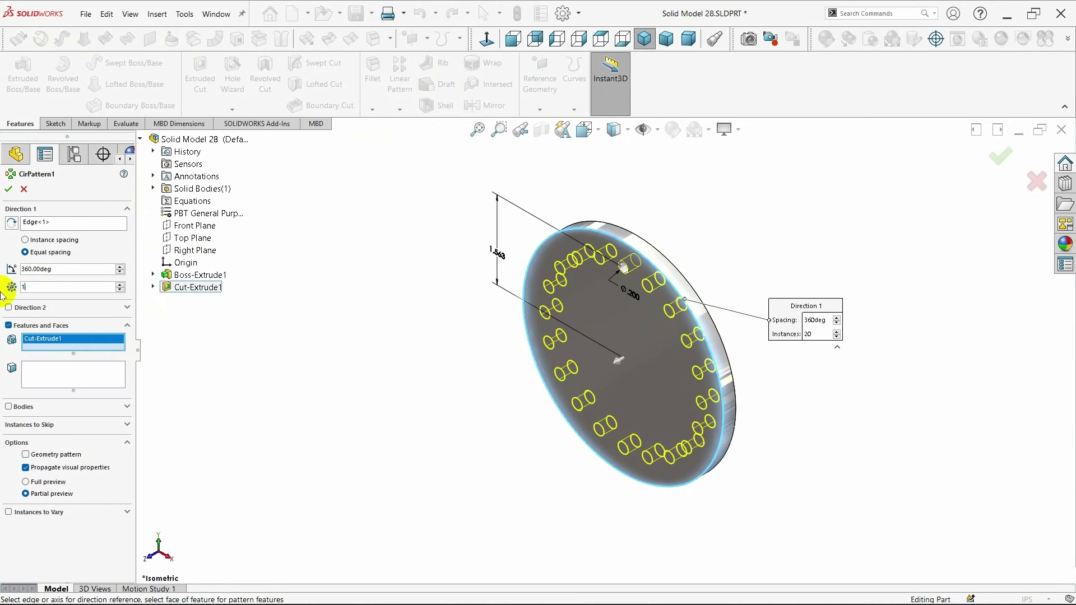
type("6")
key("Return")
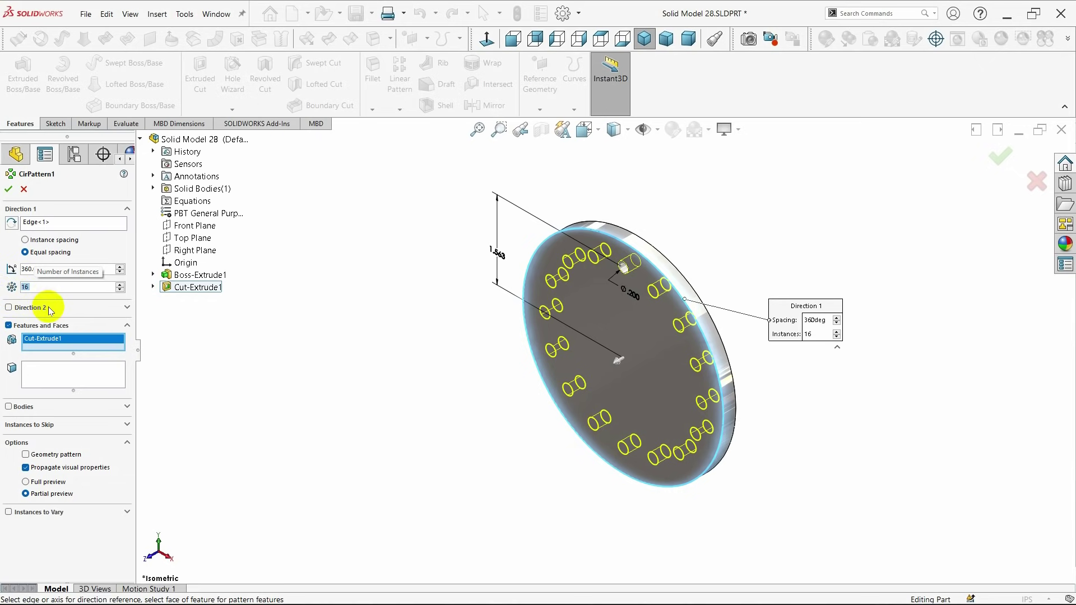
left_click(513, 38)
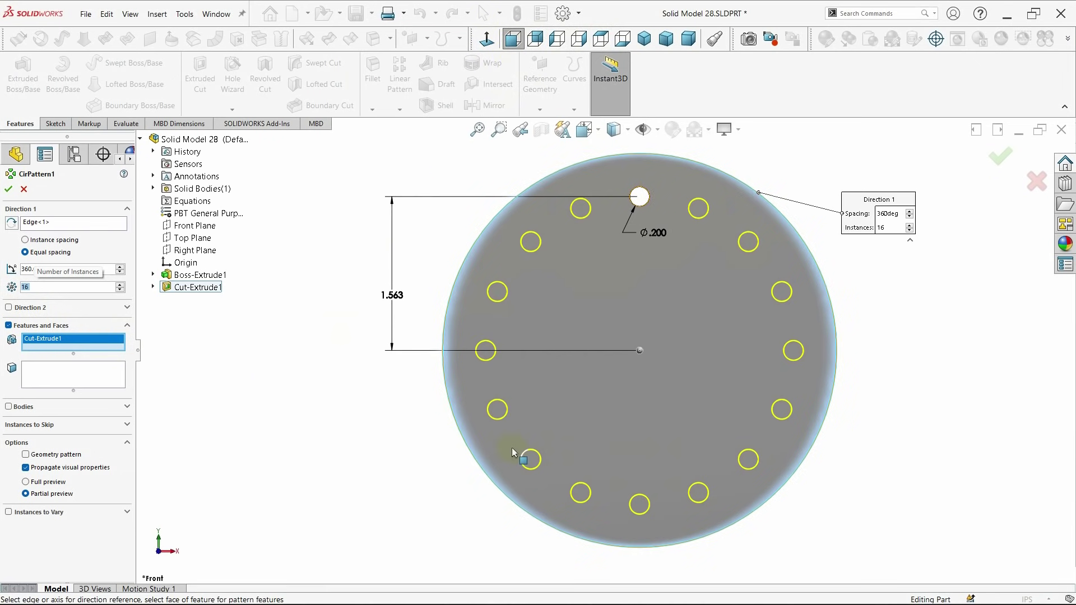
left_click(9, 189)
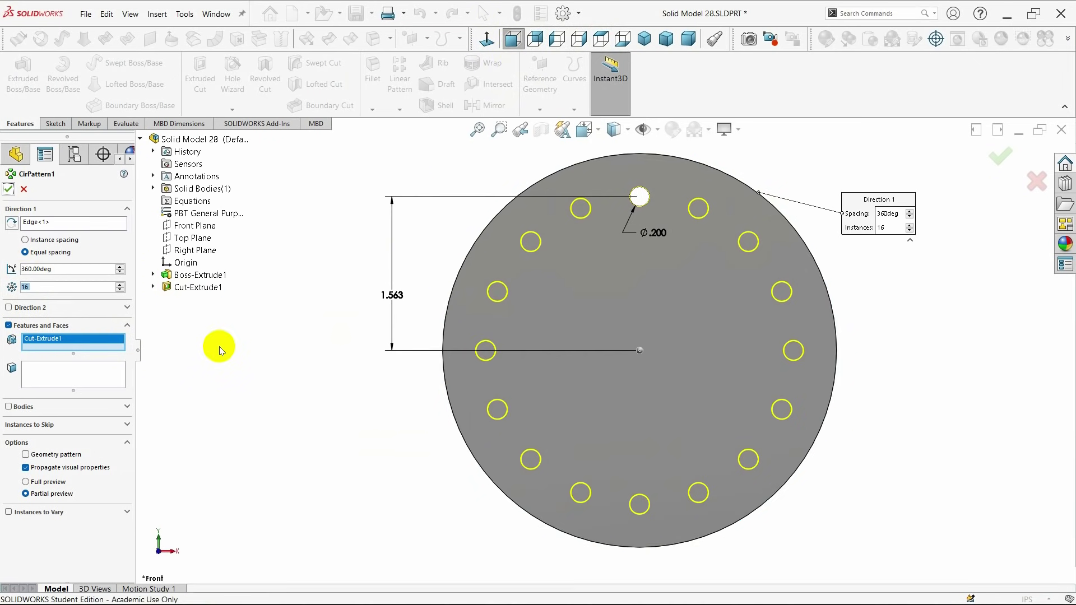
- Start a sketch on the disc's front face and draw a 2.5 in diameter circle centred on the origin
left_click(645, 39)
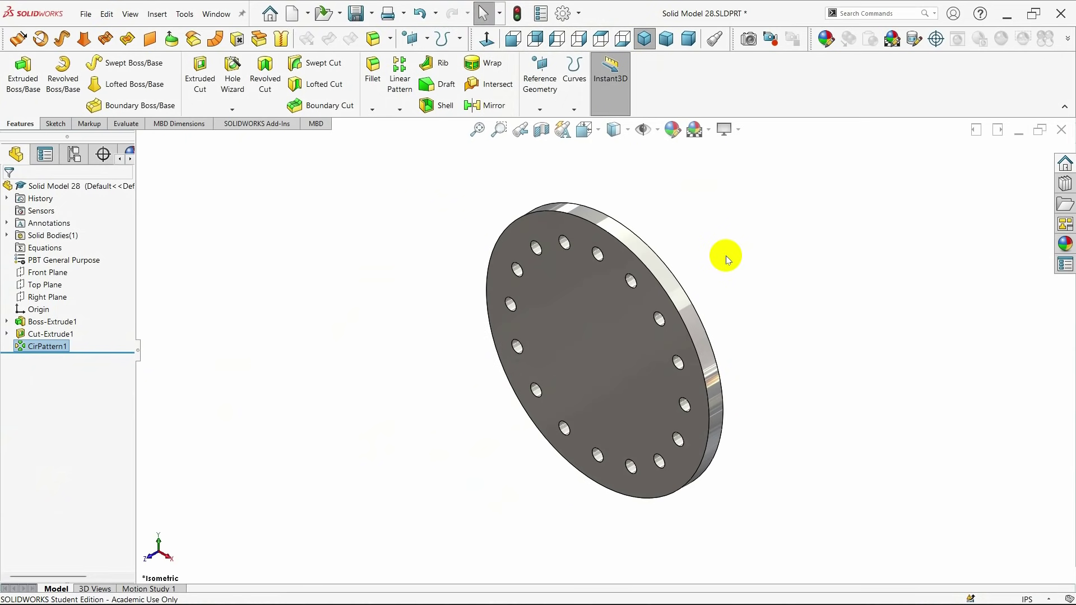
left_click(608, 338)
left_click(657, 310)
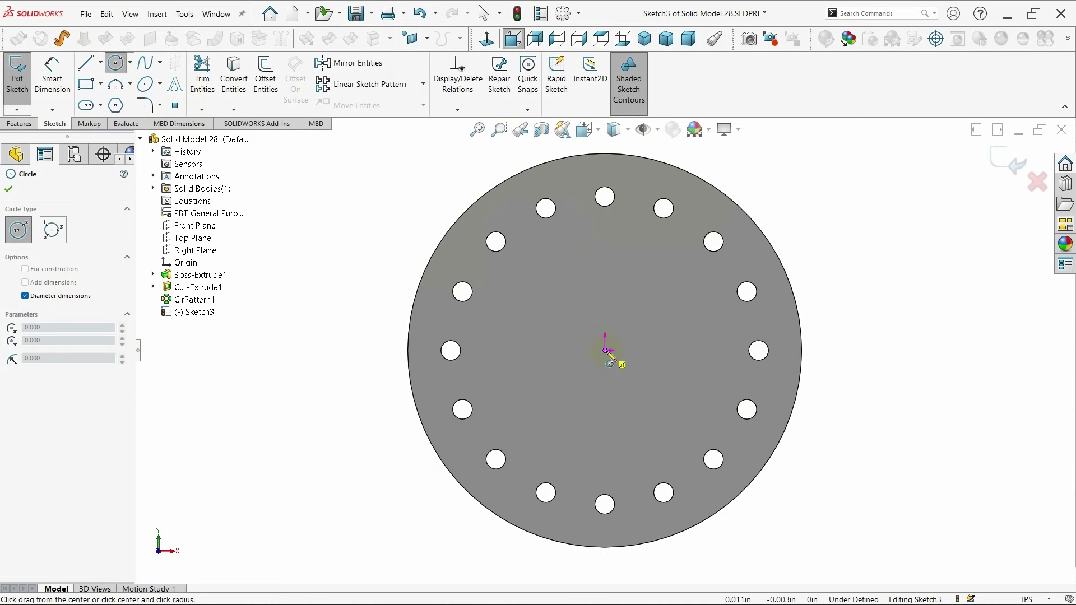
left_click(606, 351)
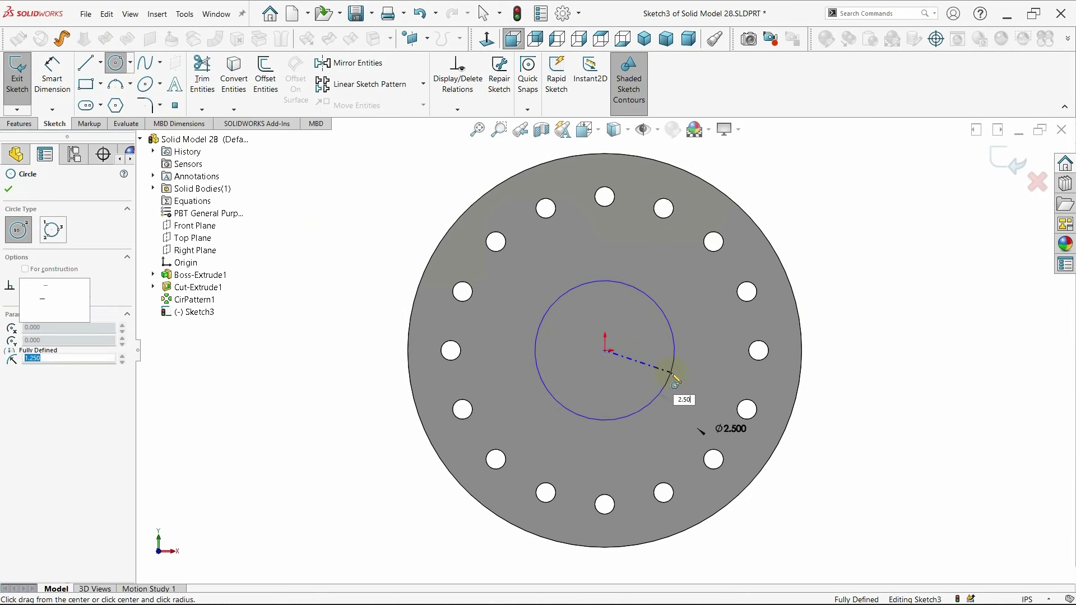
key("Return")
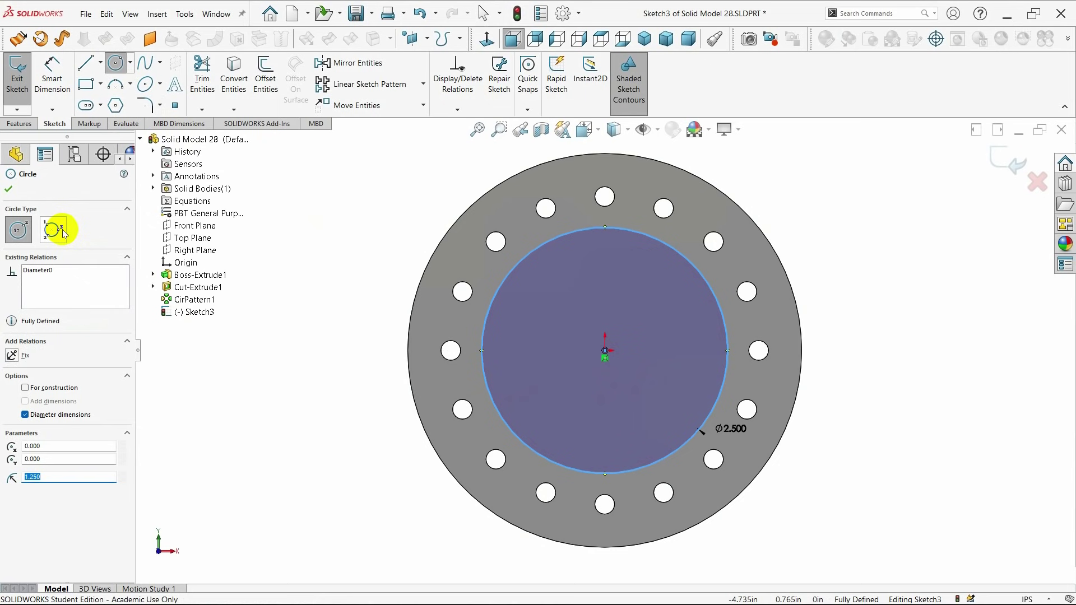
left_click(8, 189)
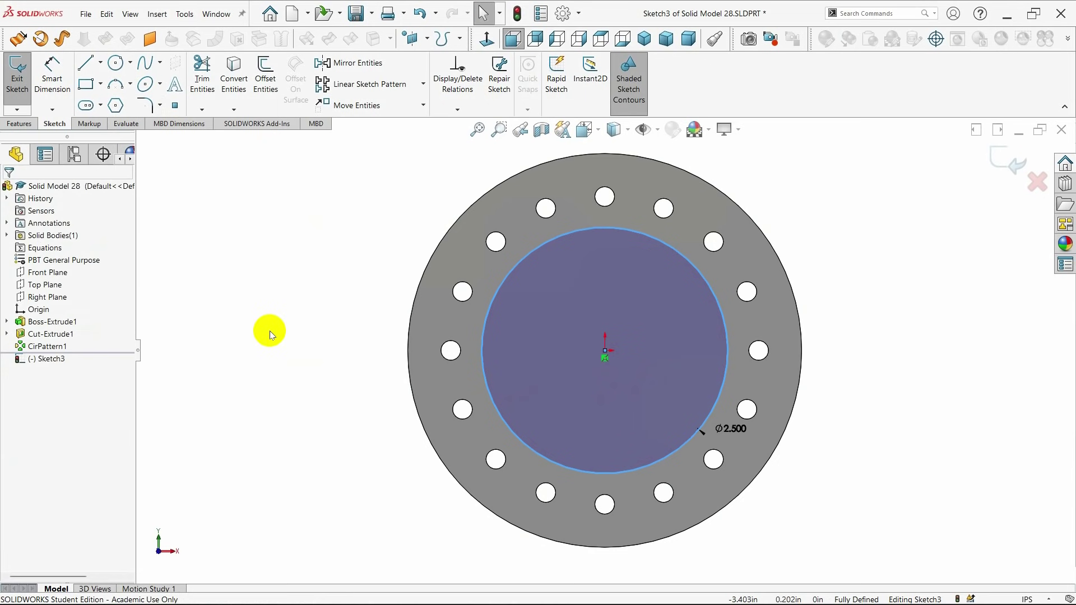
- Extrude the 2.5 in circle 1 in outward from the disc as a boss with a 30 degree inward draft
left_click(18, 124)
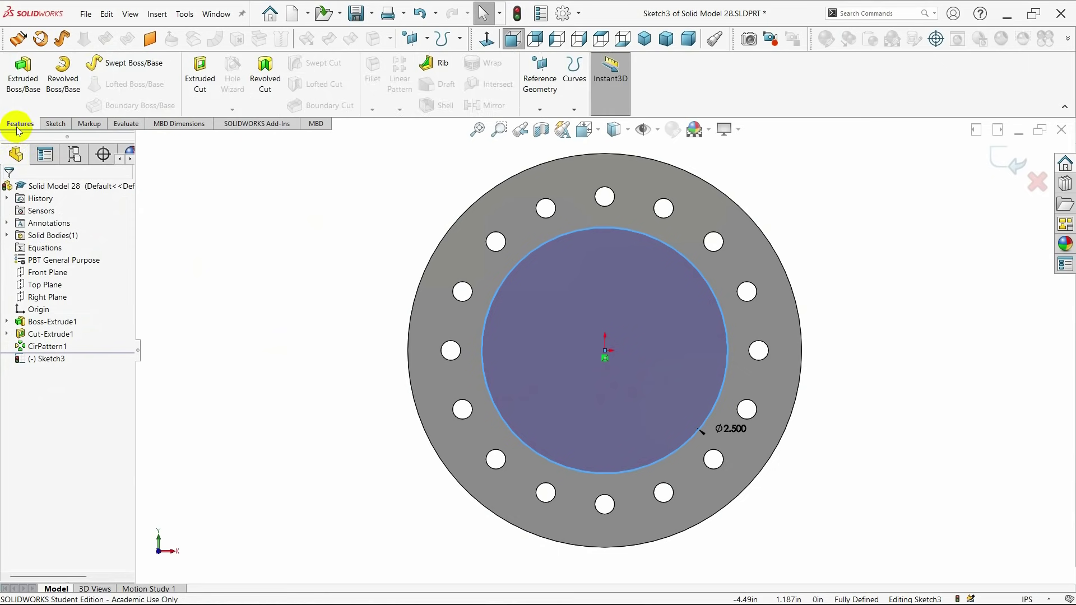
left_click(23, 76)
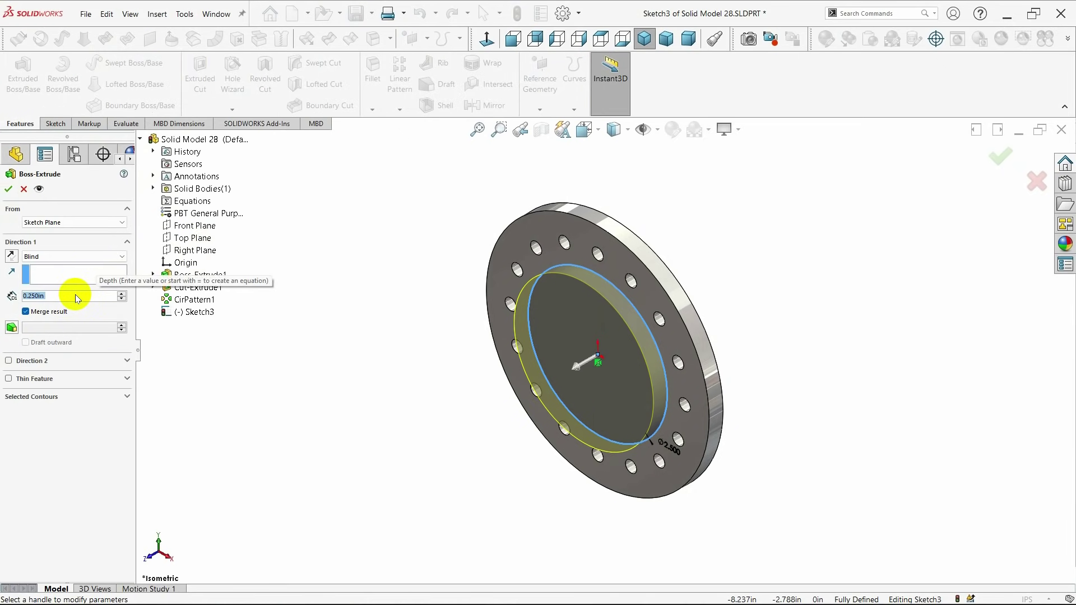
type("1")
key("Return")
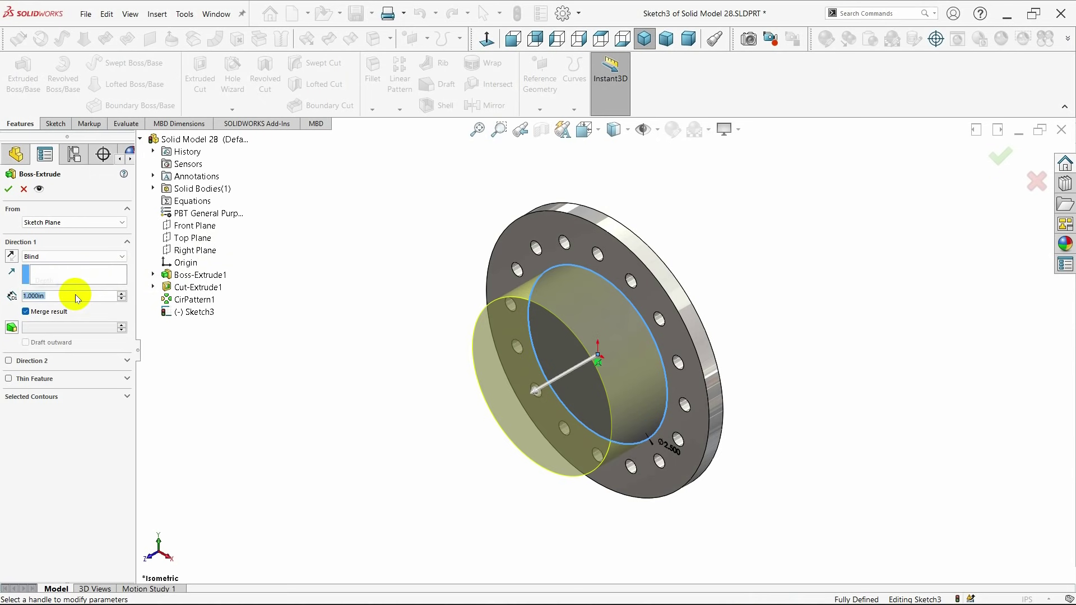
left_click(11, 328)
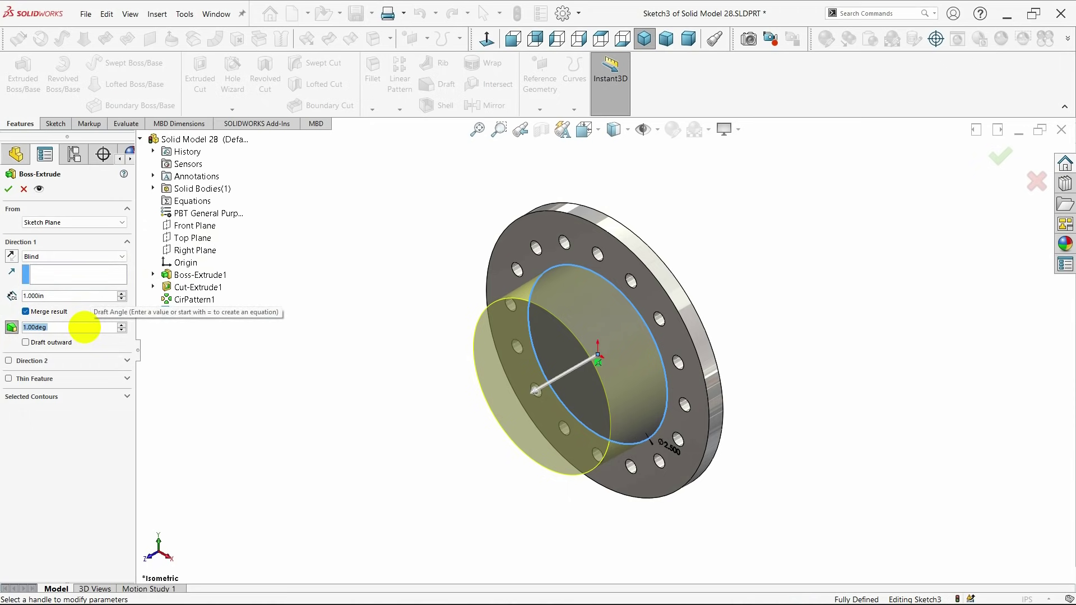
type("30")
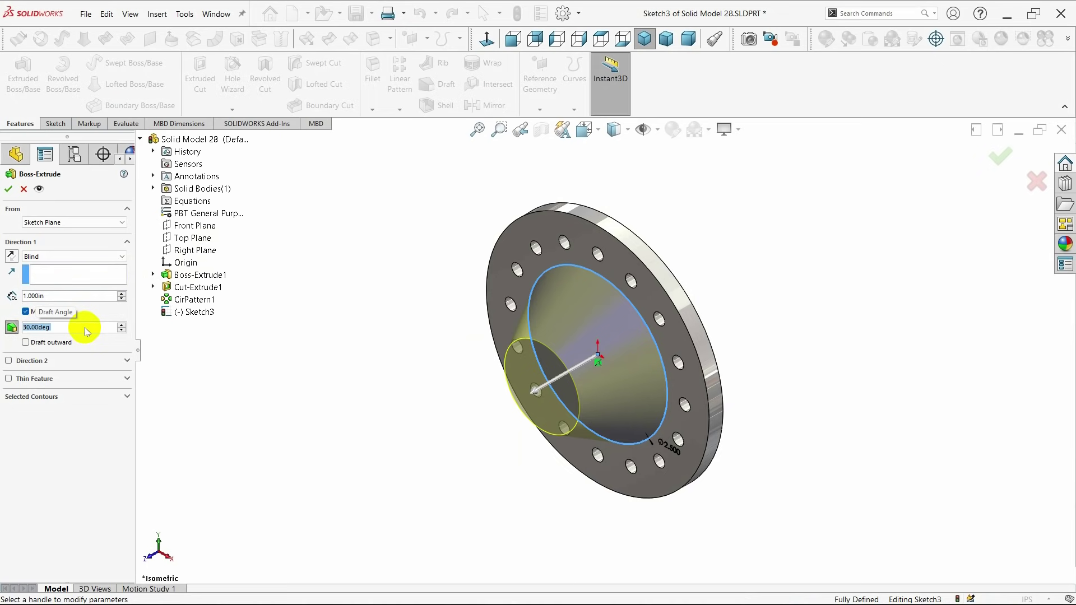
left_click(8, 189)
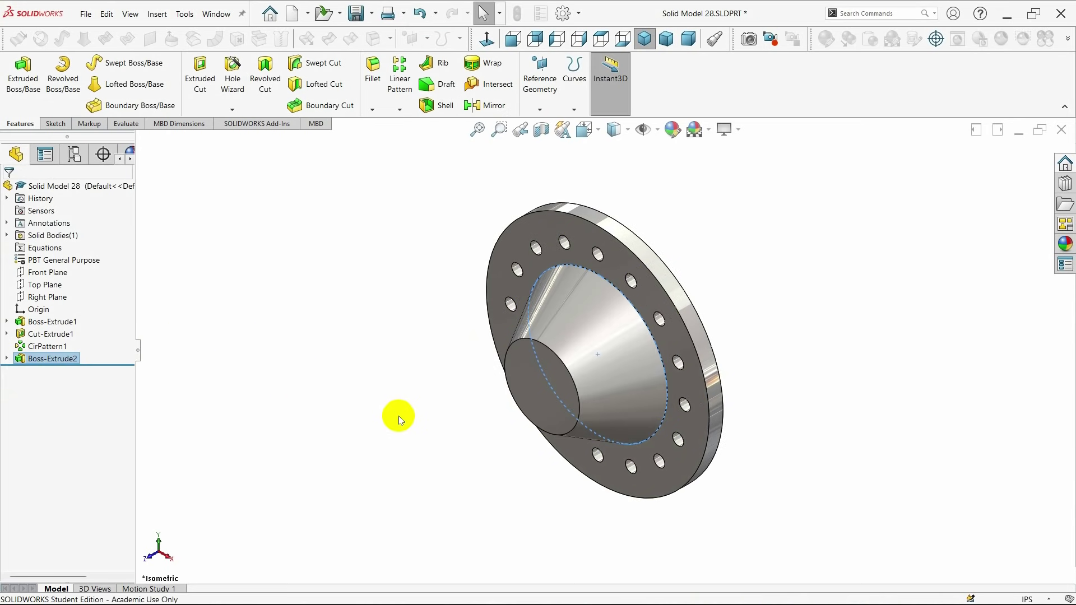
left_click(393, 461)
- Start a sketch on the small end face of the tapered boss and draw a 1.345 in diameter circle centred on the origin
middle_click_drag(392, 460, 413, 428)
left_click(645, 38)
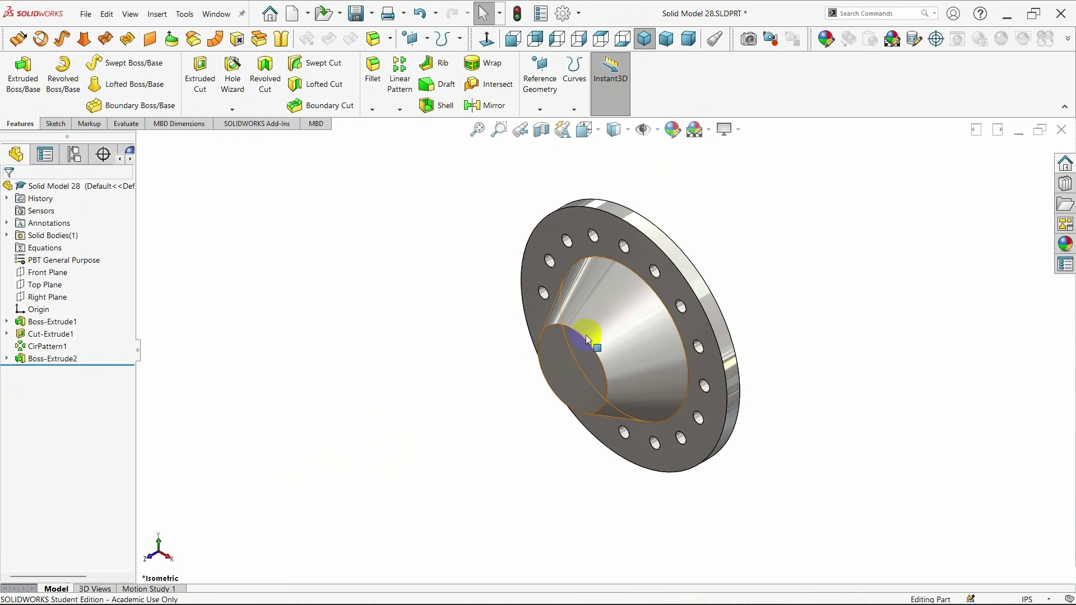
left_click(570, 358)
left_click(619, 325)
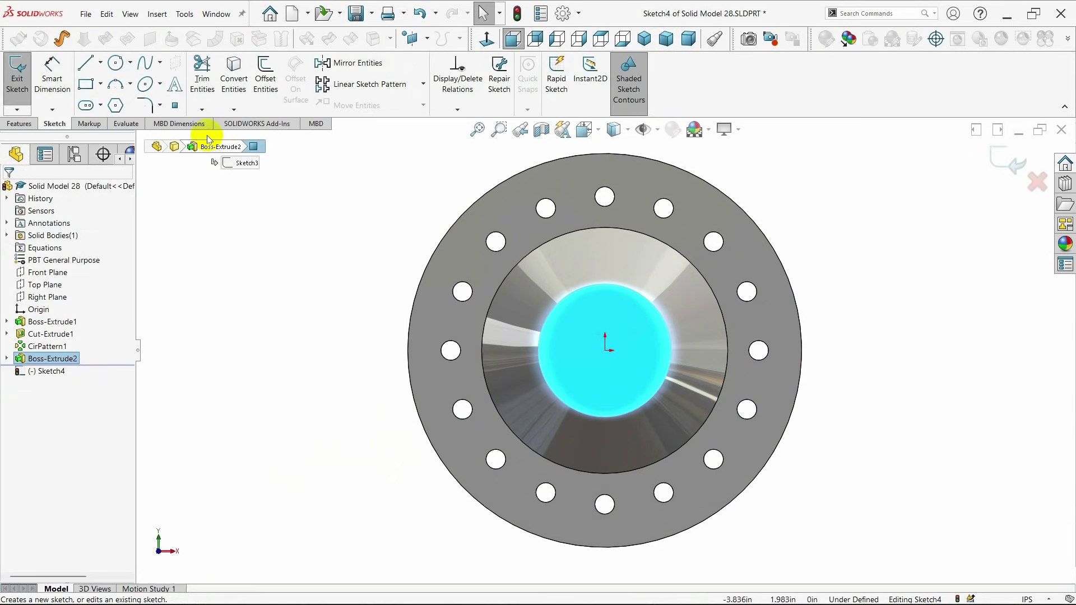
left_click(114, 64)
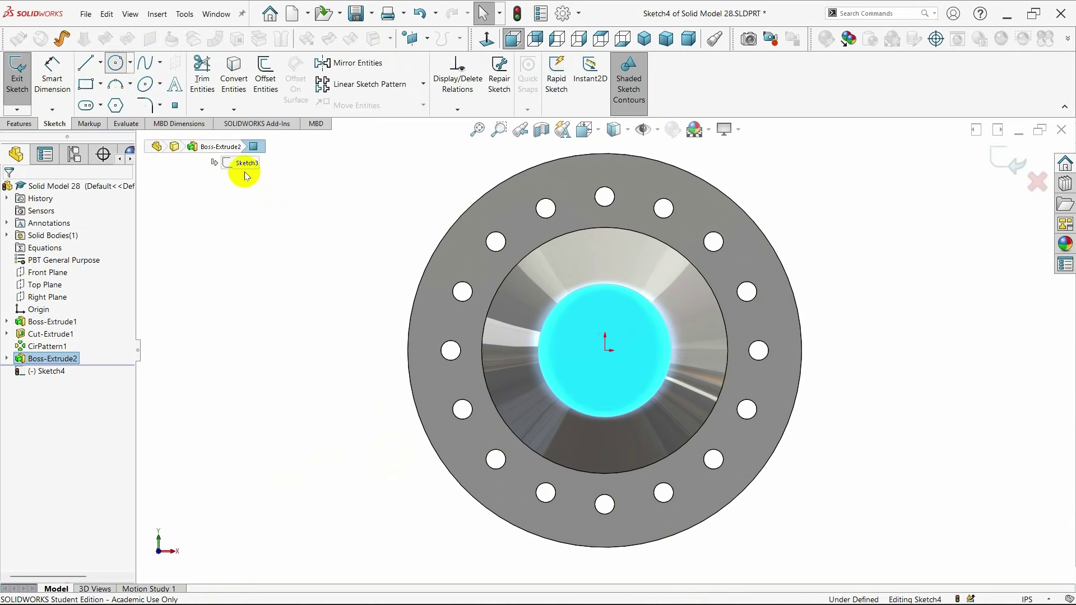
left_click(606, 352)
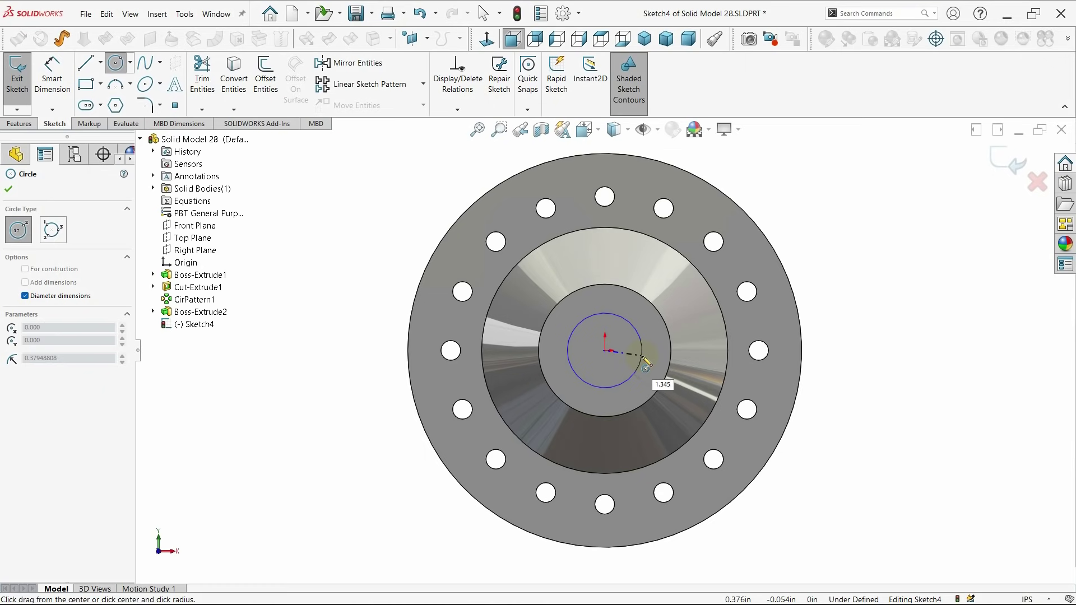
type("1.345")
key("Return")
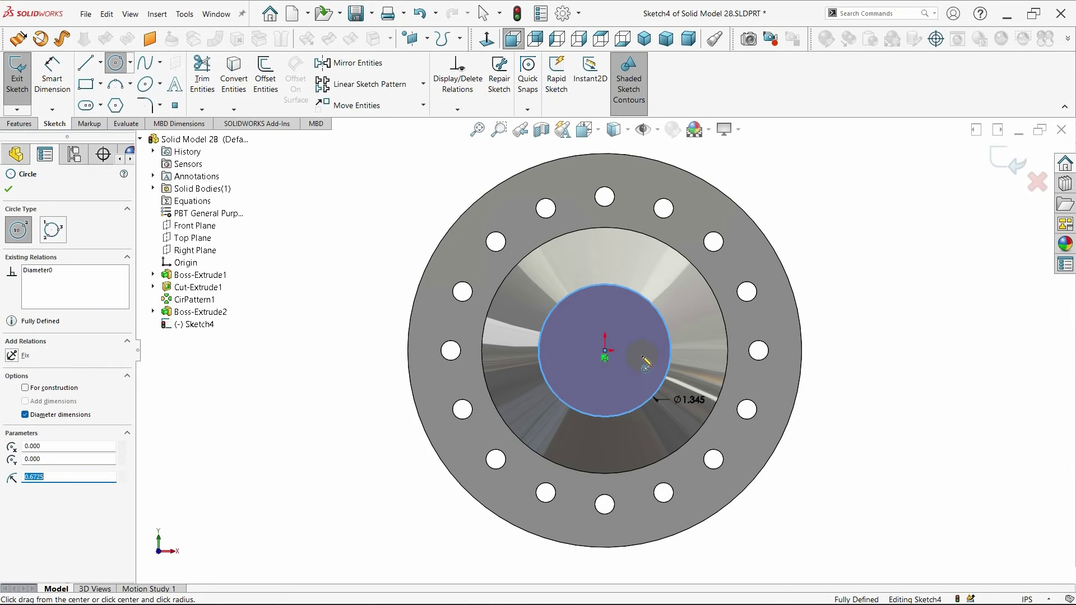
left_click(9, 189)
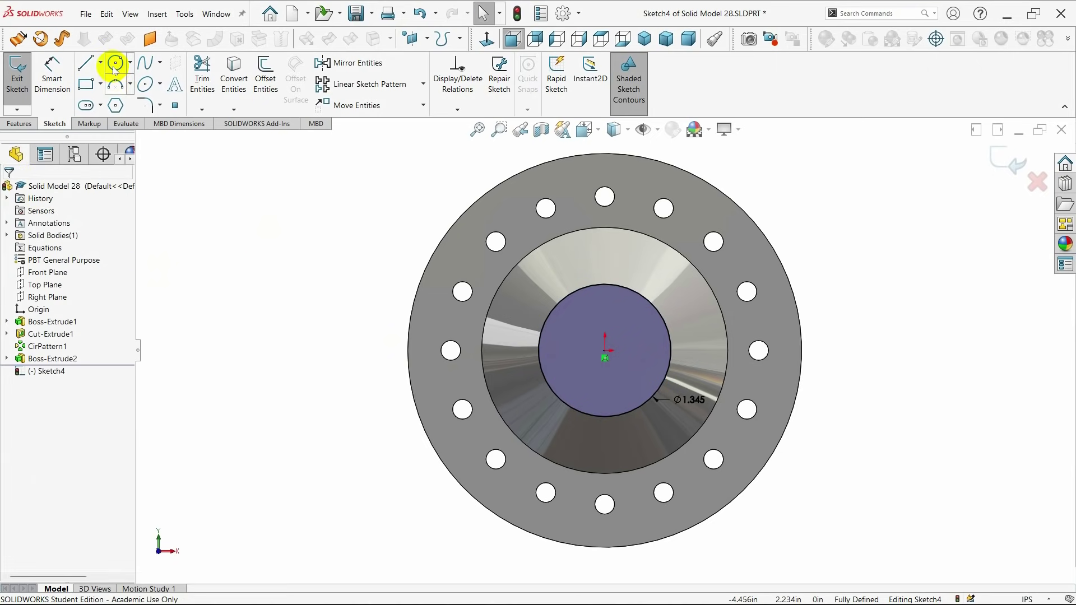
- Add a 1.1 in diameter circle centred on the origin, inside the 1.345 in circle
left_click(115, 62)
left_click(605, 358)
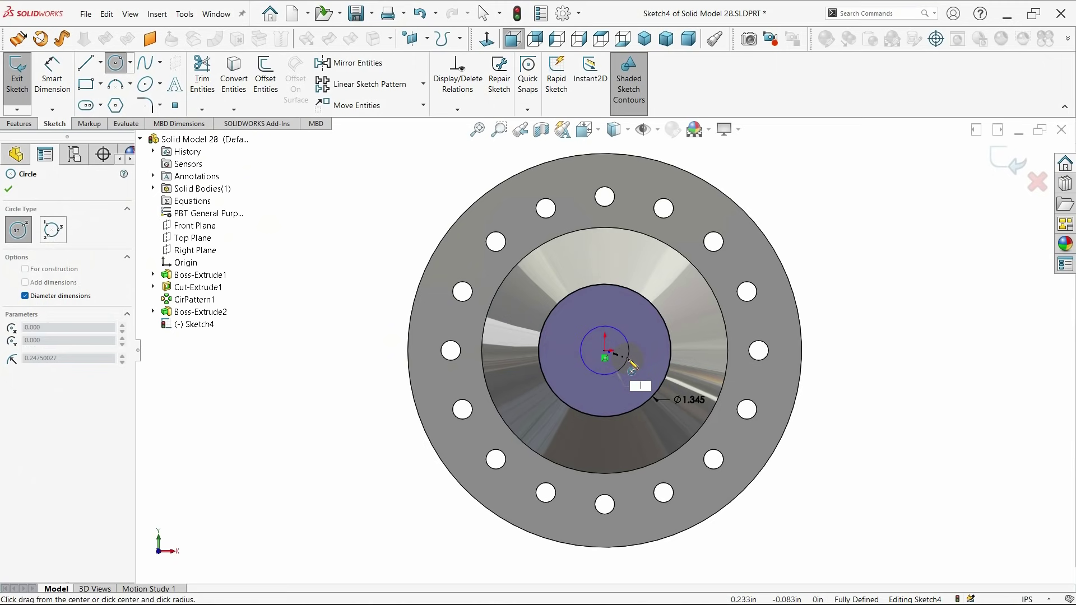
key("Return")
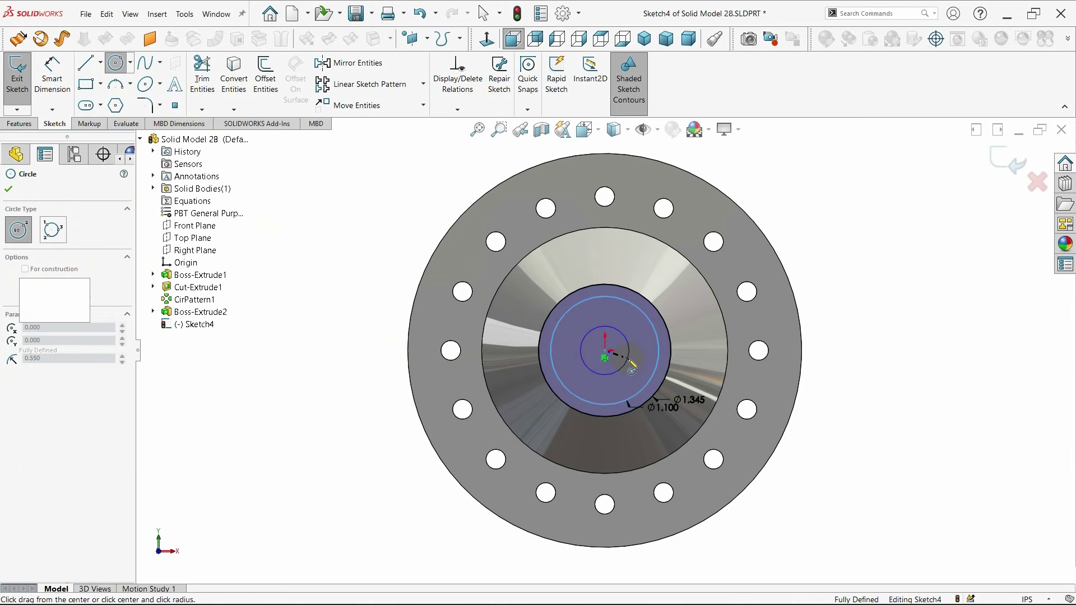
- Extrude the ring between the 1.345 in and 1.1 in circles 4 in outward from the tapered boss as a tube
left_click(8, 189)
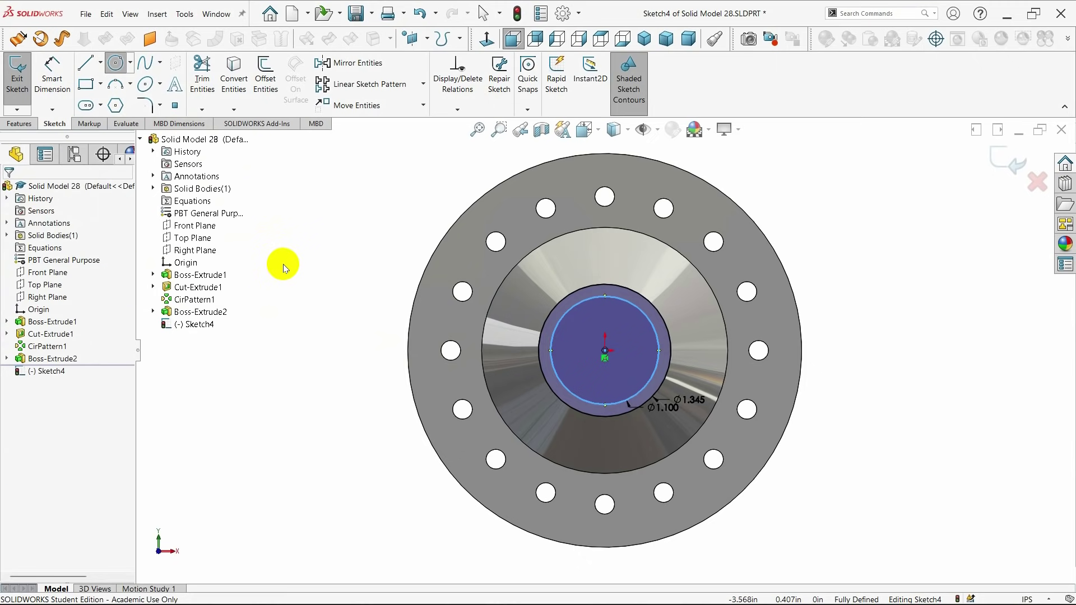
left_click(21, 128)
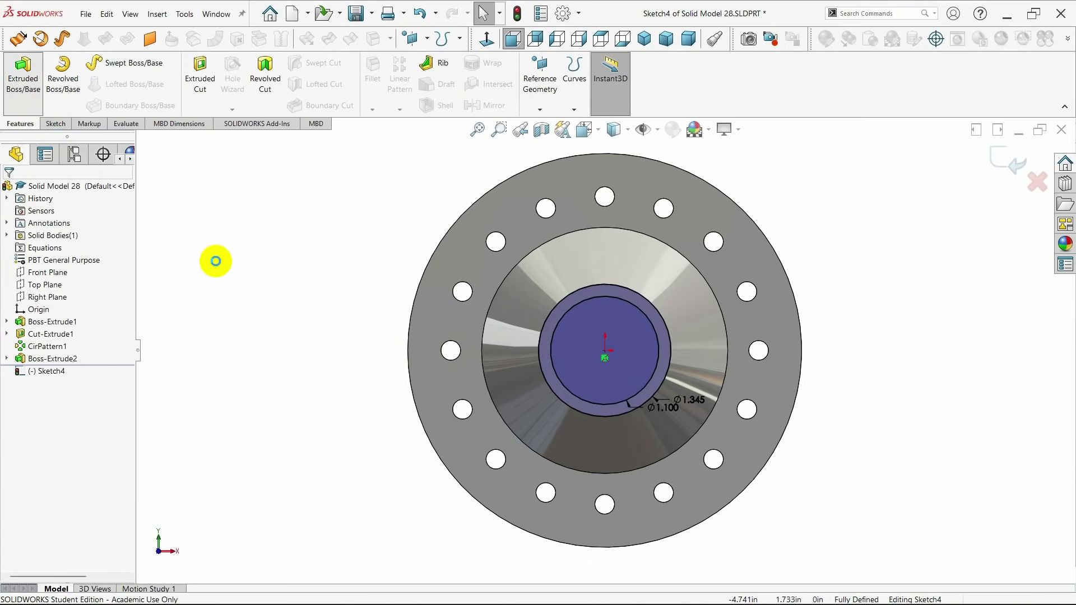
key("ctrl+7")
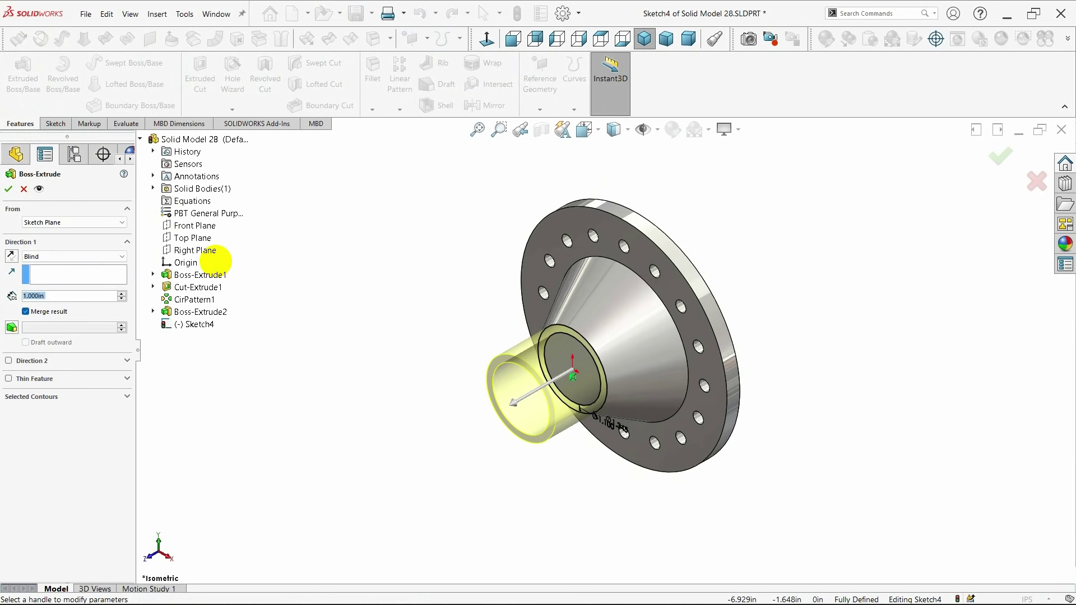
type("4")
key("Return")
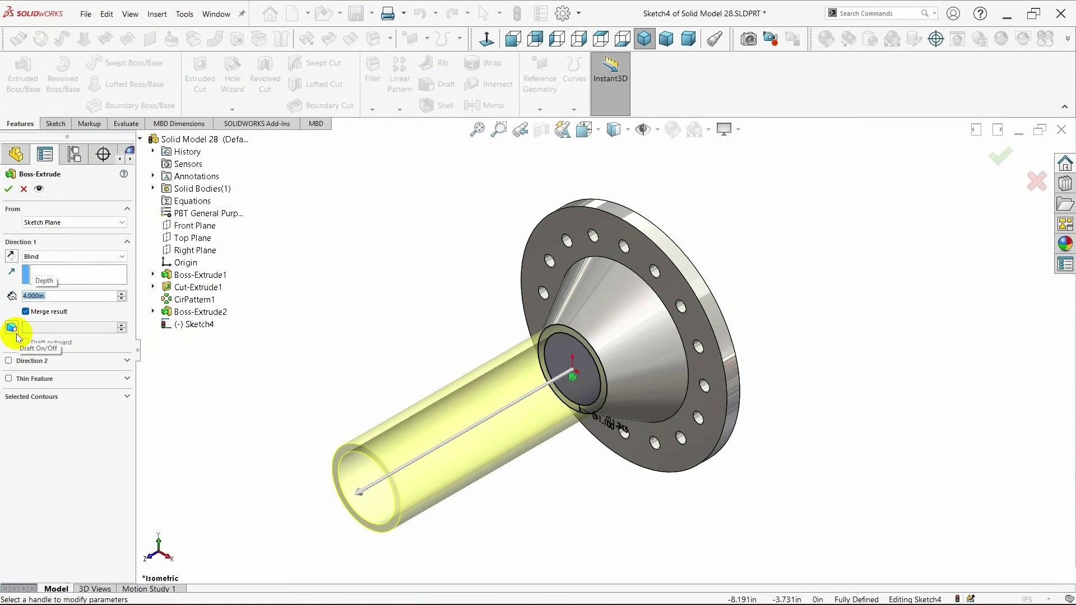
left_click(8, 191)
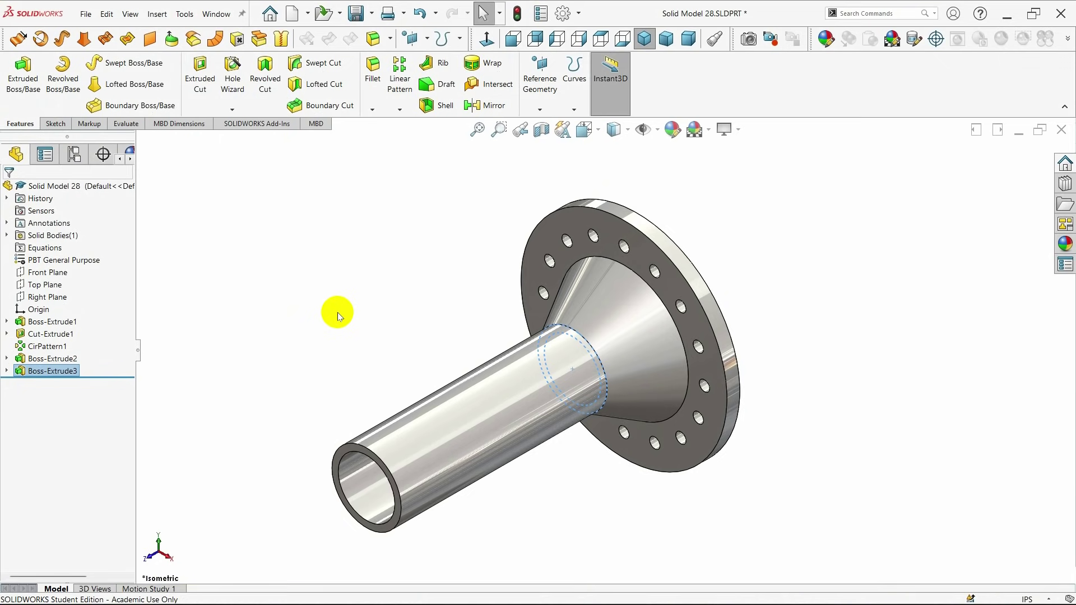
left_click(644, 39)
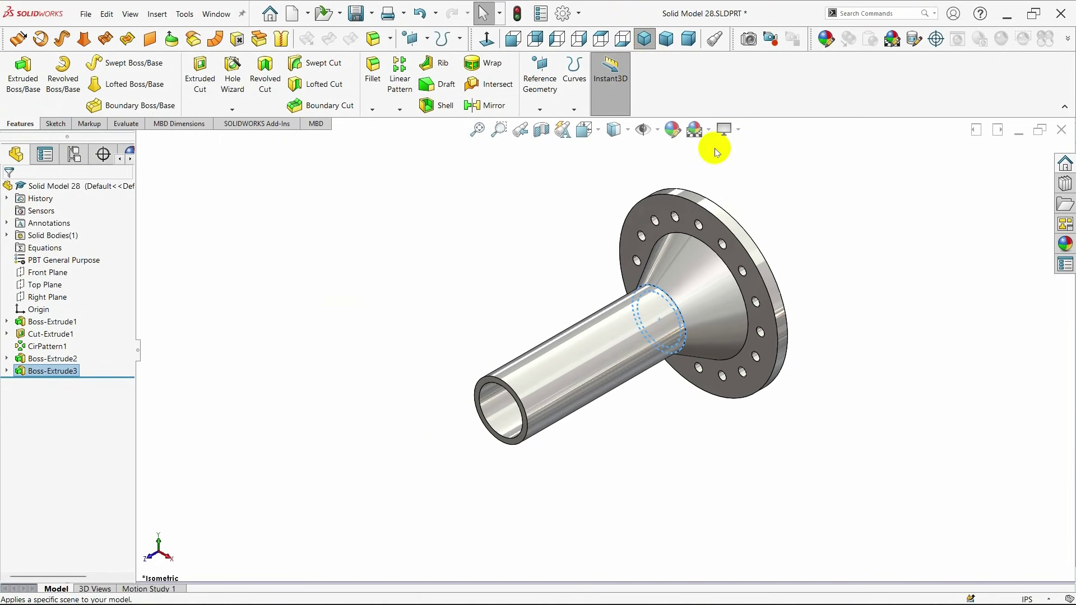
left_click(823, 263)
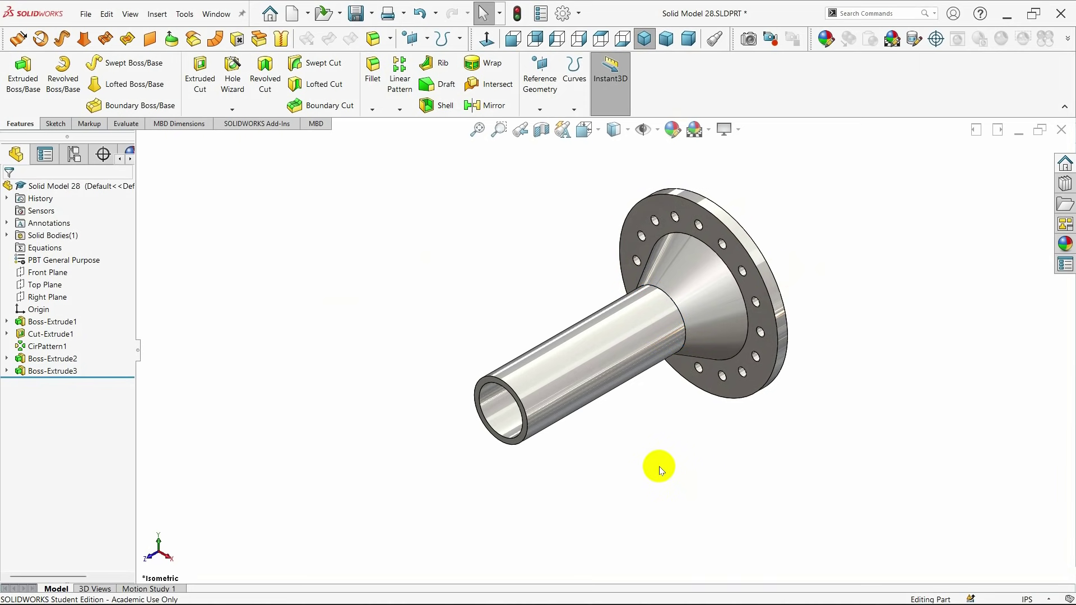
- Start a constant-radius fillet and select both outer rim edges of the flange and the edge where the tapered boss meets it
left_click(372, 109)
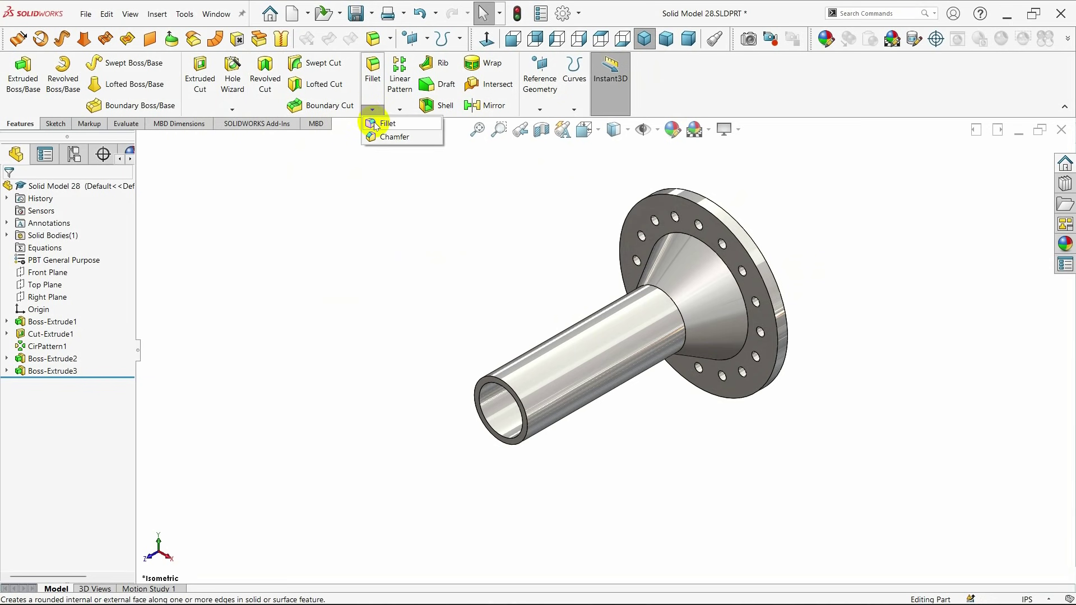
left_click(387, 124)
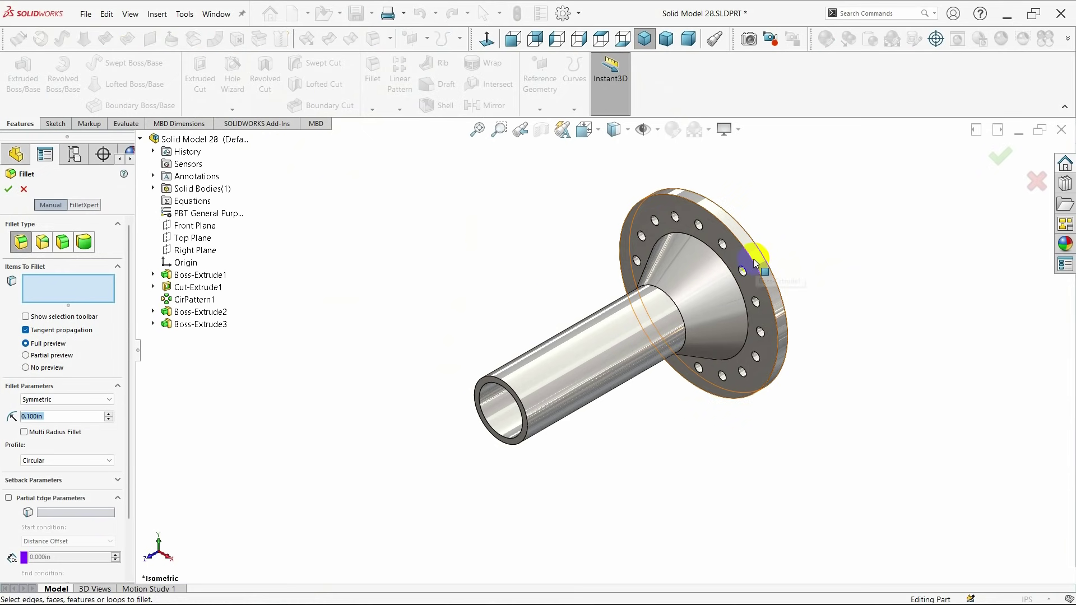
left_click(797, 369)
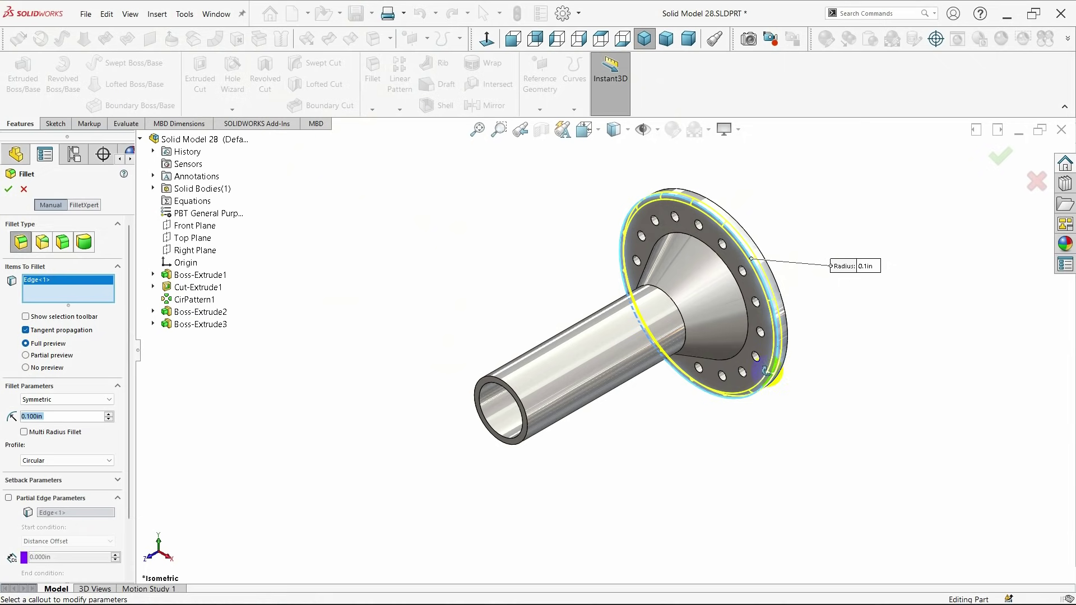
middle_click_drag(766, 370, 684, 236)
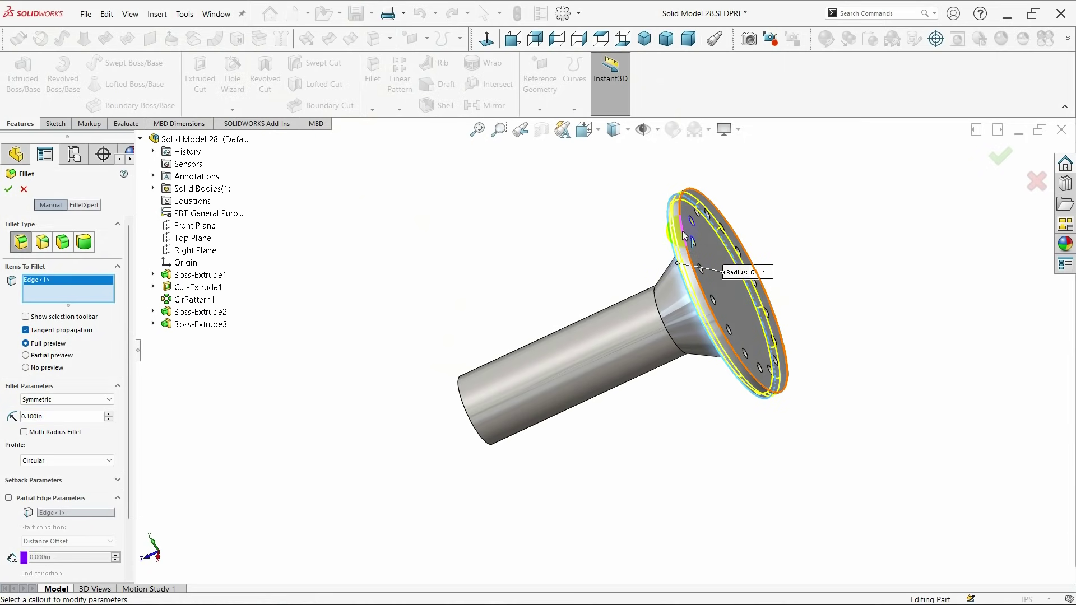
left_click(683, 233)
middle_click_drag(479, 264, 555, 243)
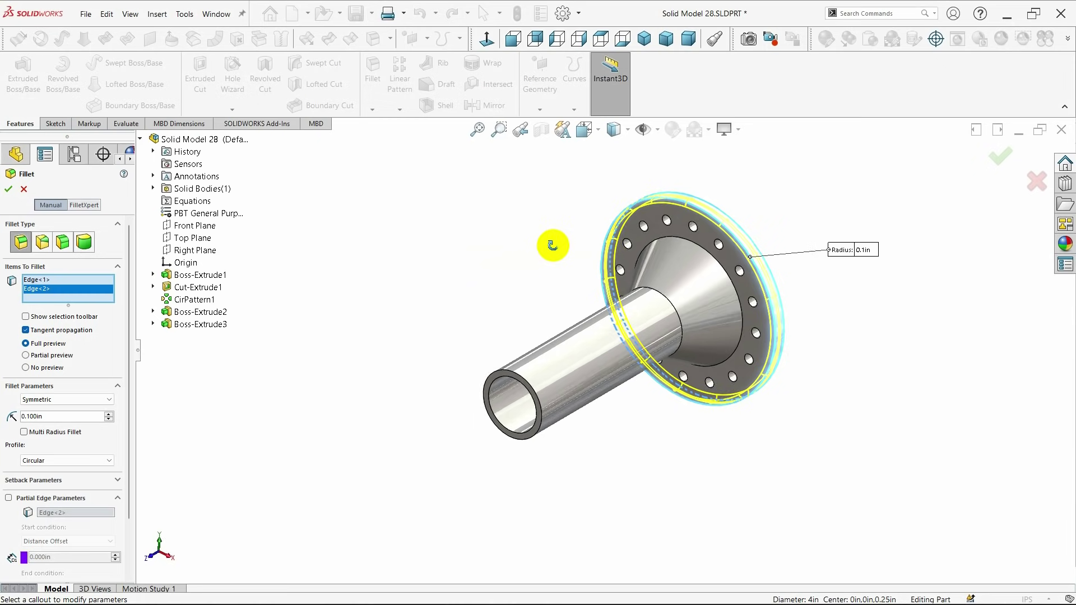
left_click(691, 241)
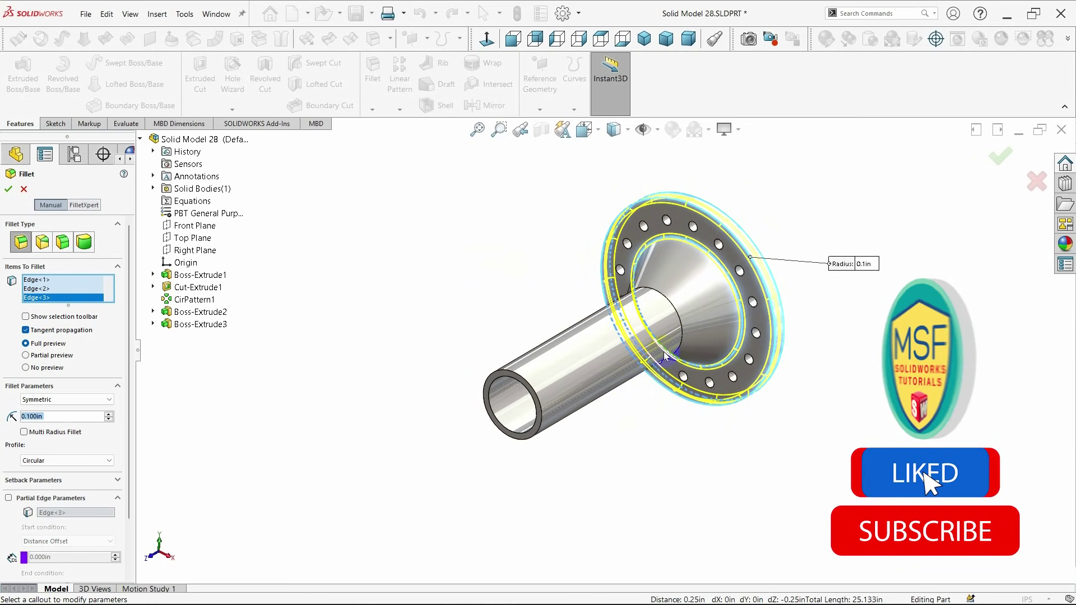
- Add the inner and outer edges of the tube's open end to the fillet and apply it with a 0.05 in radius
left_click(529, 385)
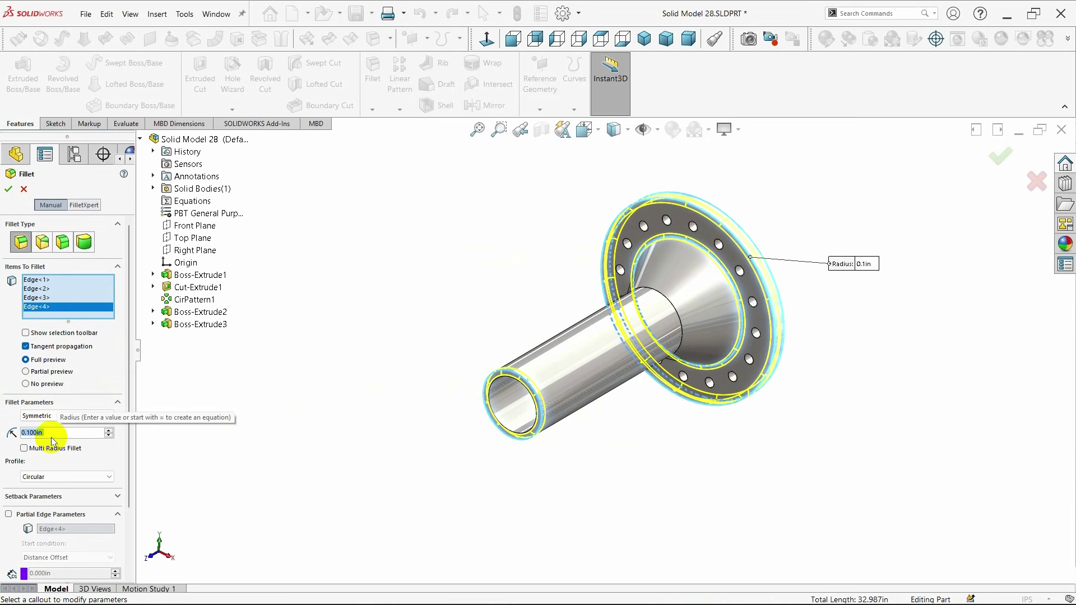
key("BackSpace")
type(".05")
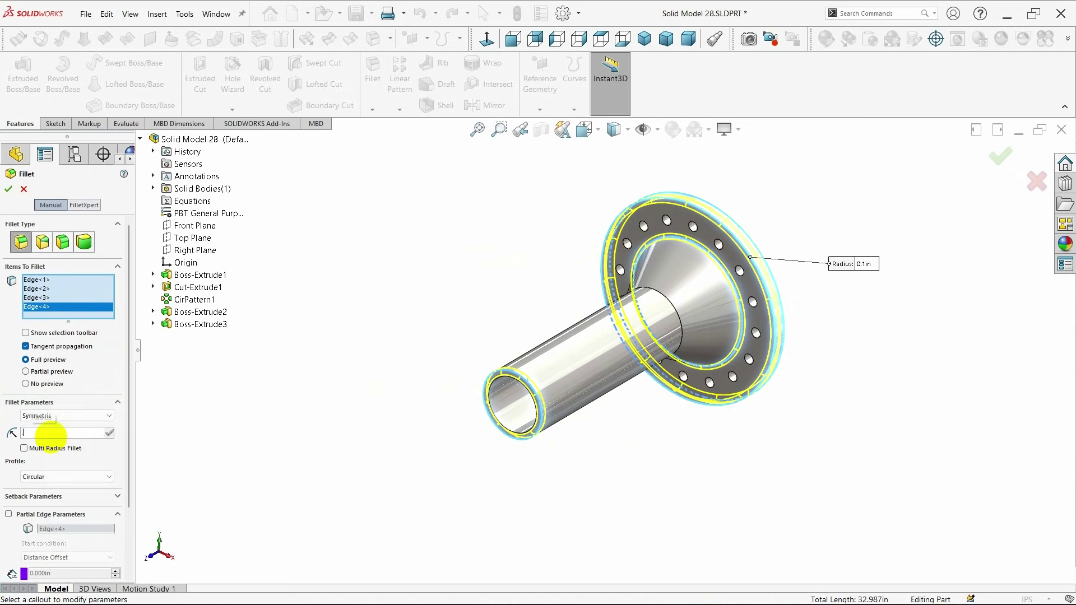
key("Return")
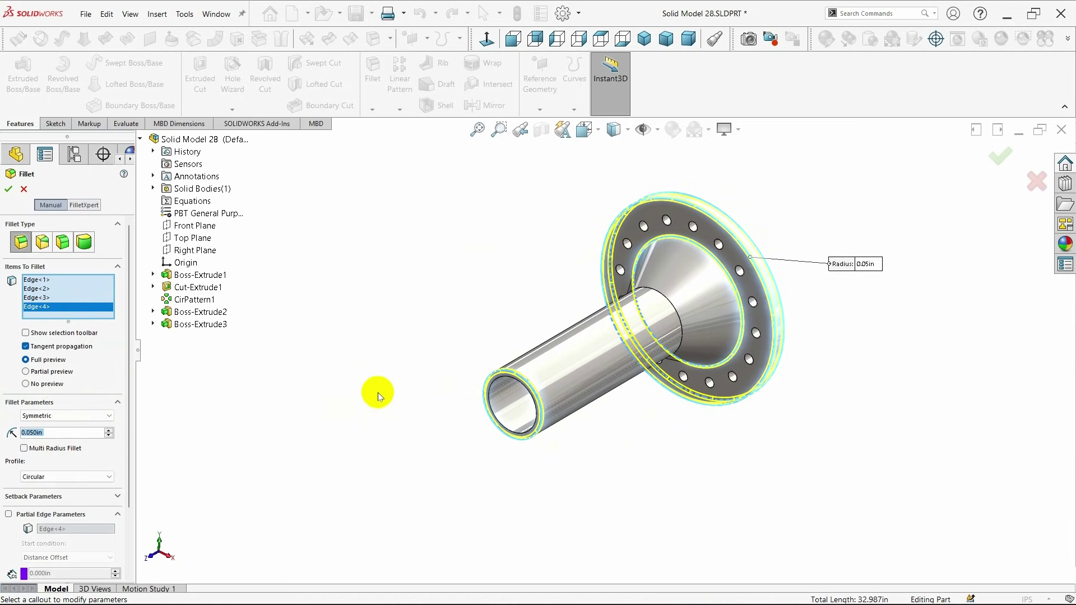
middle_click_drag(554, 468, 500, 358)
left_click(517, 365)
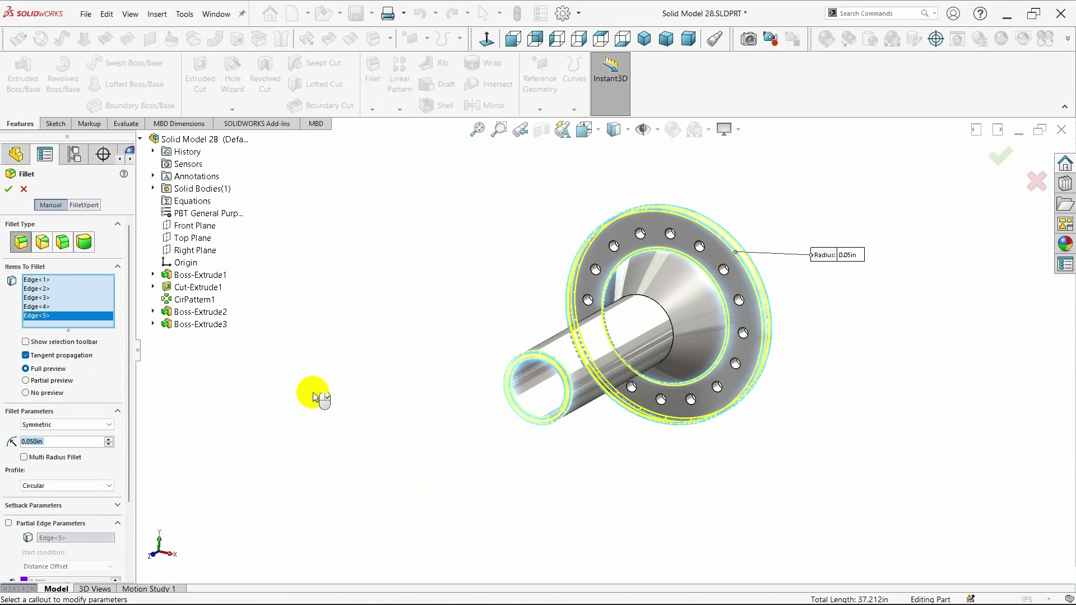
left_click(7, 191)
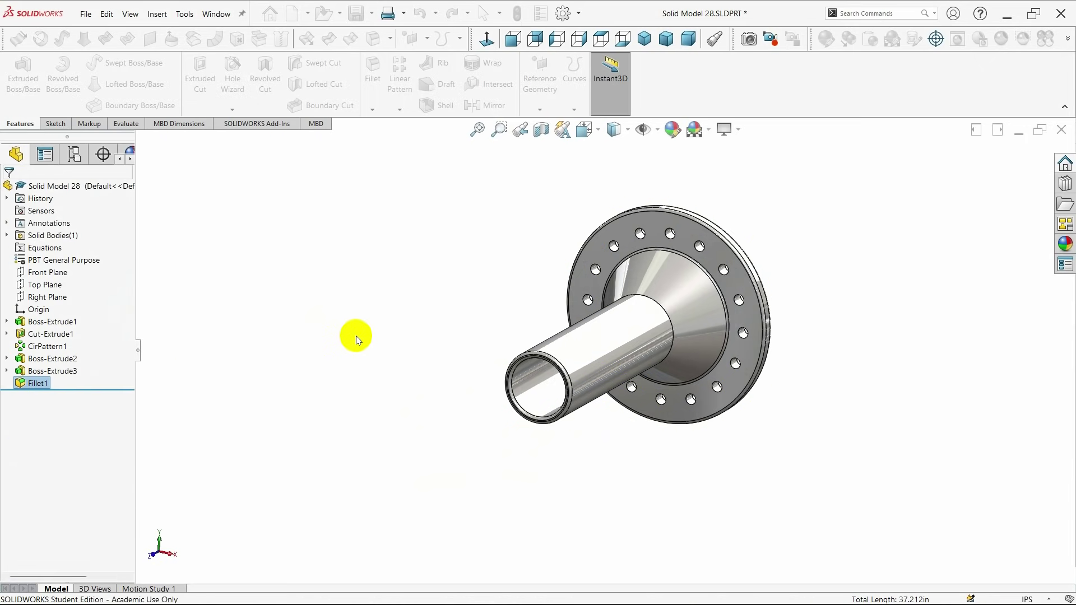
- Start a second 0.05 in fillet and select the front edges of eleven flange holes and the inner walls of two others
middle_click_drag(312, 329, 387, 302)
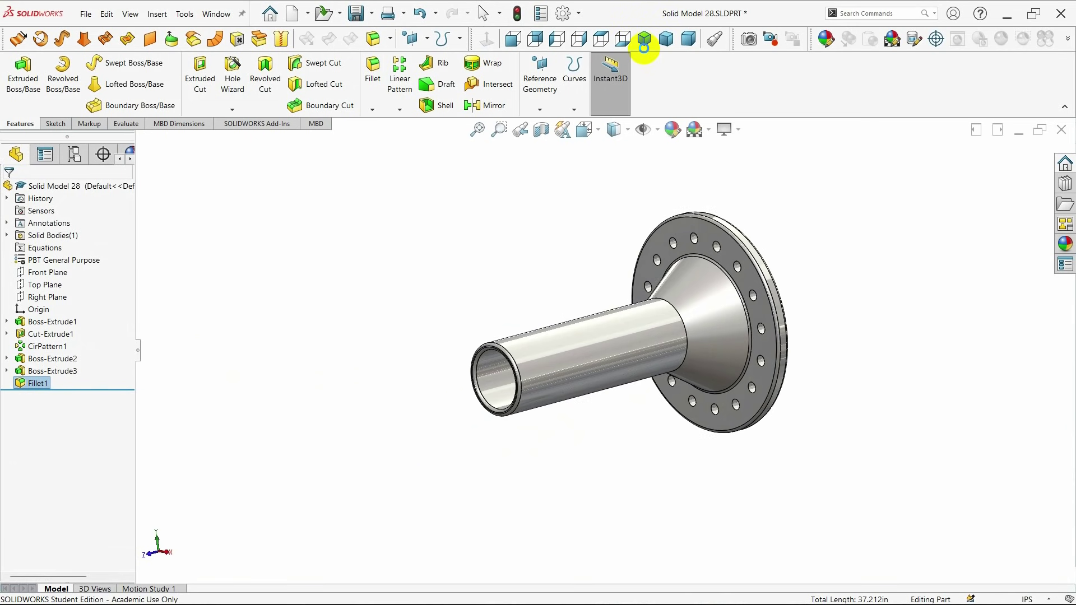
left_click(644, 43)
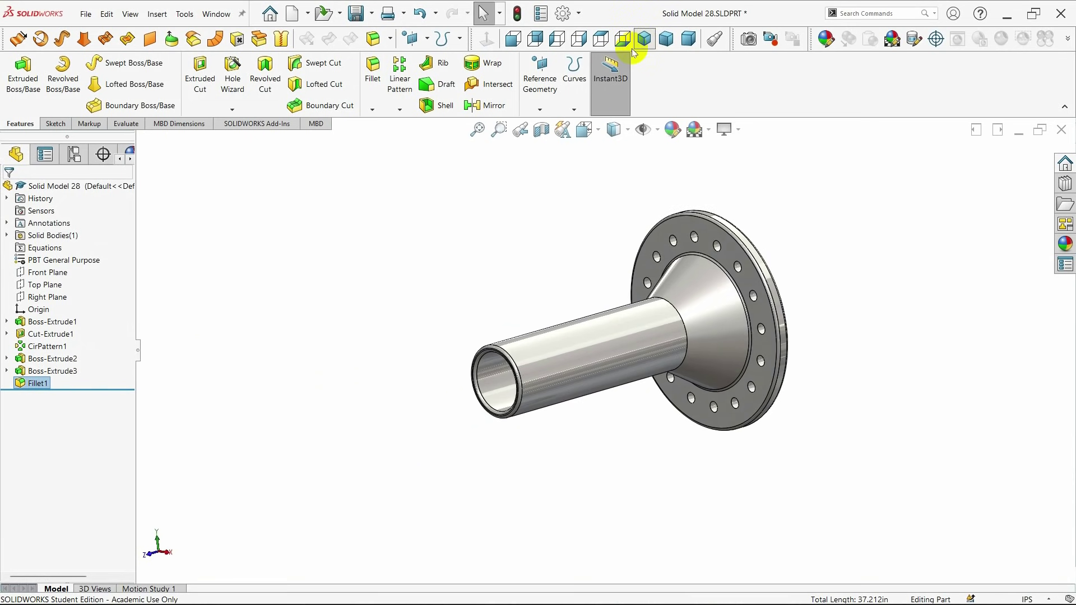
left_click(375, 84)
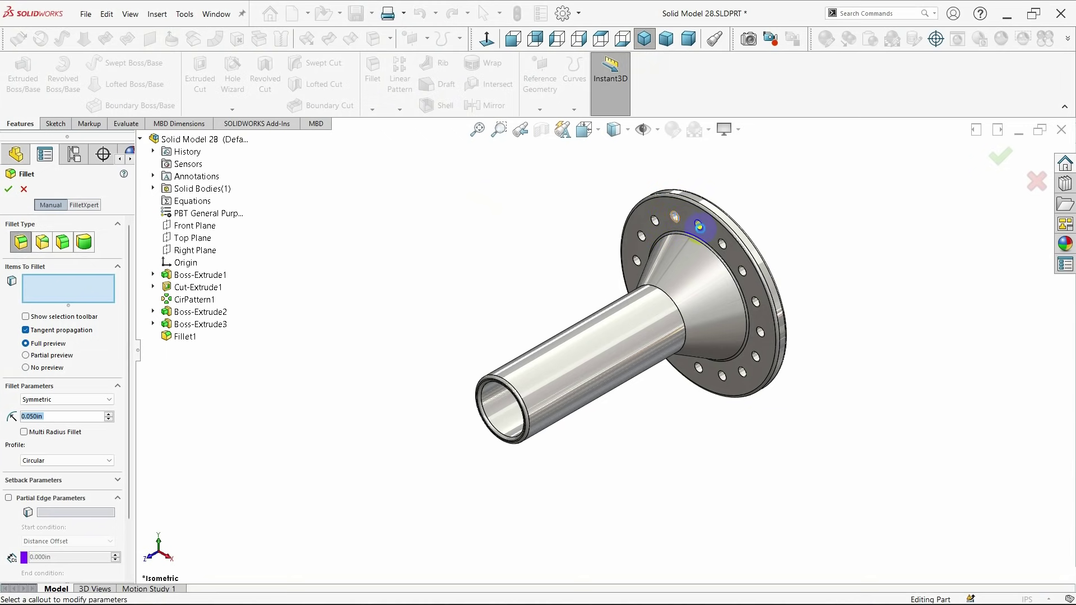
left_click(700, 228)
left_click(701, 230)
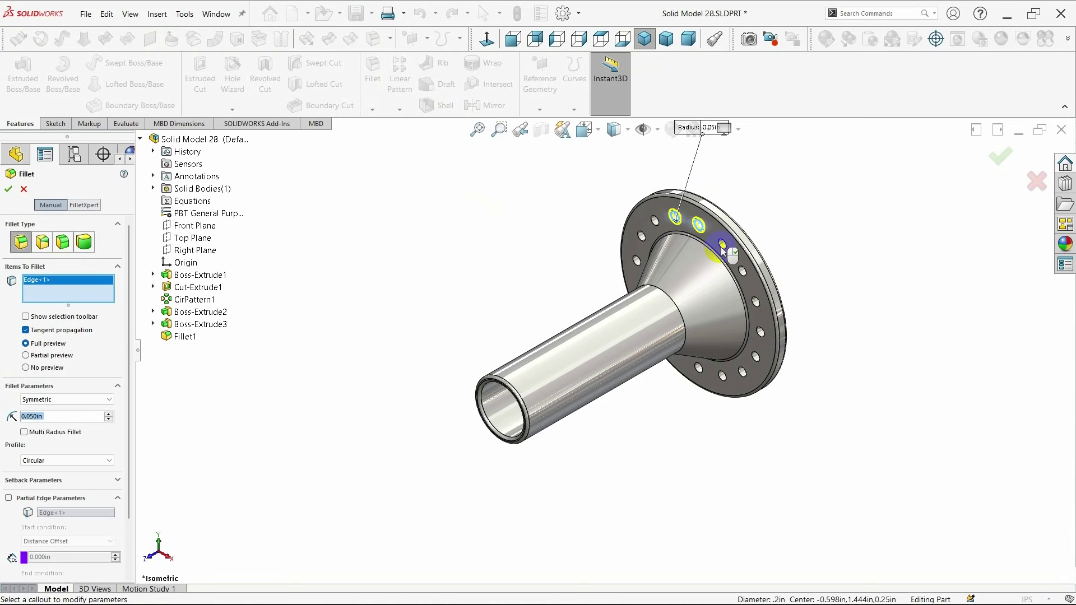
left_click(723, 245)
left_click(734, 268)
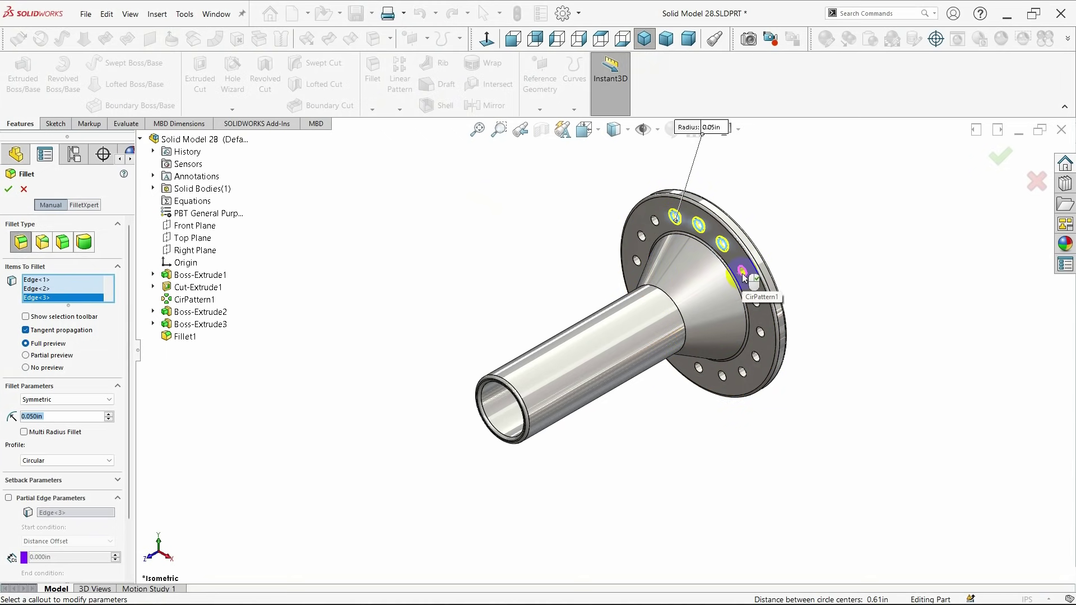
left_click(757, 307)
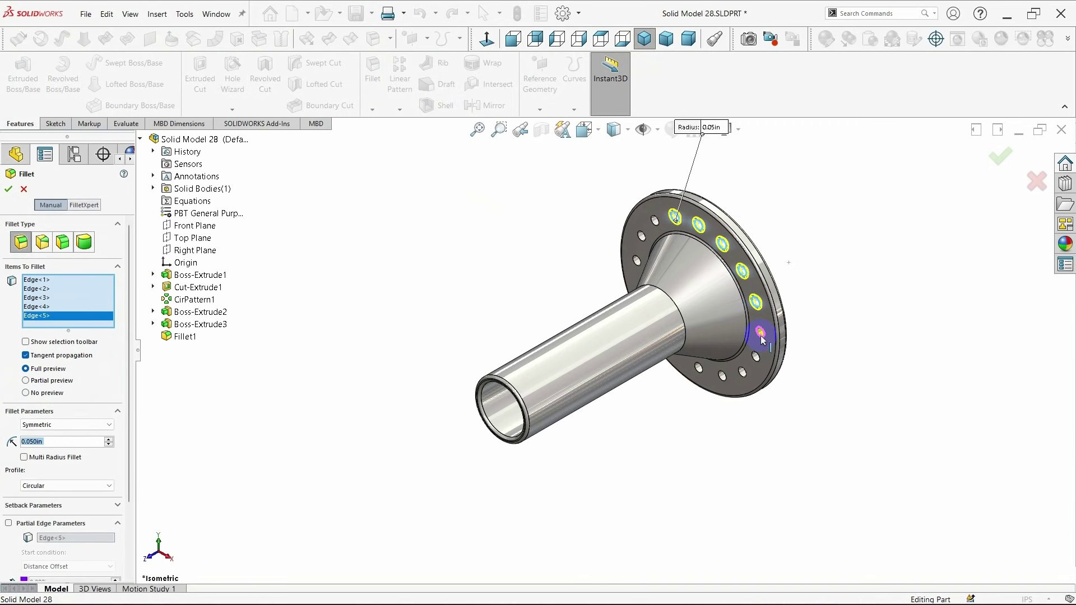
left_click(760, 334)
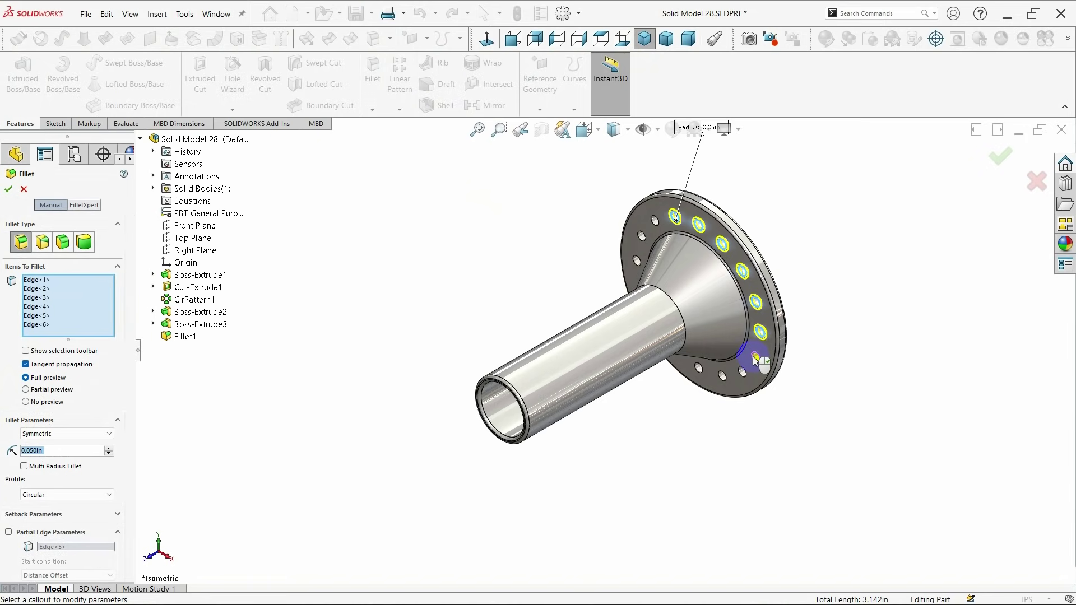
left_click(755, 360)
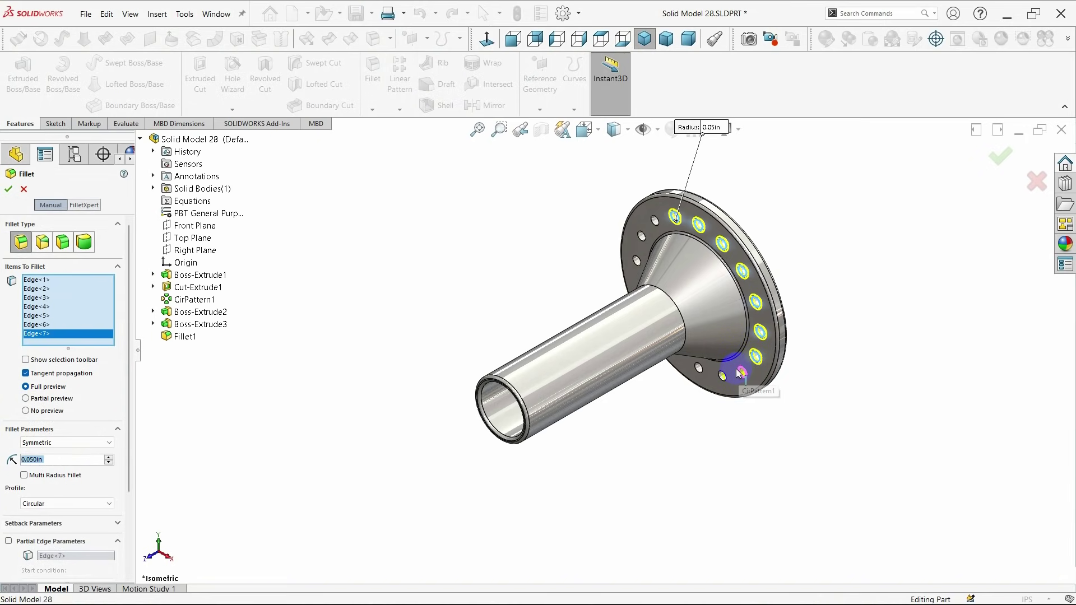
left_click(721, 377)
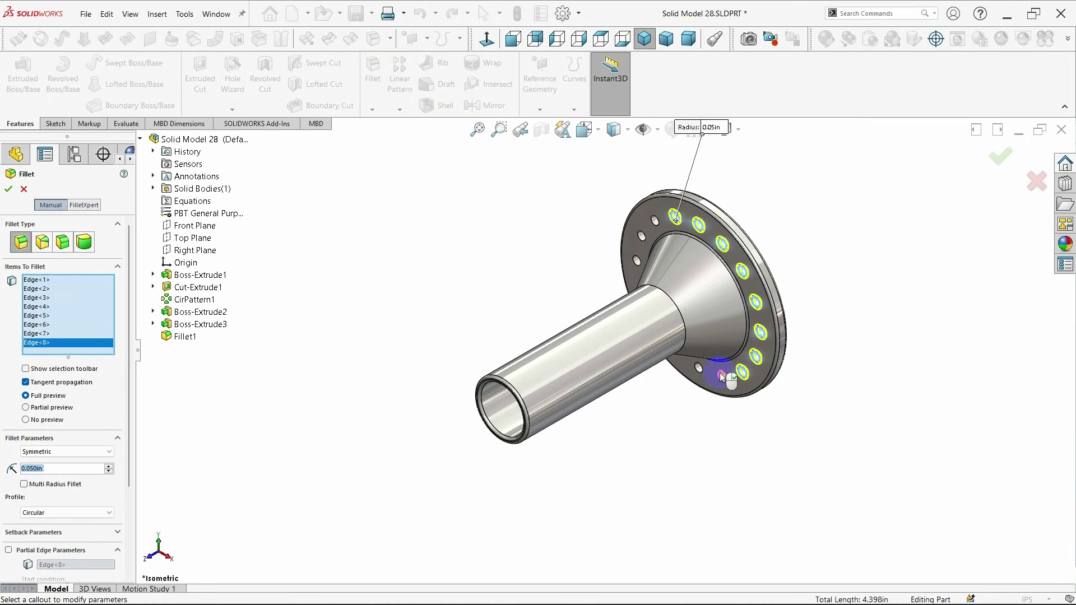
left_click(720, 375)
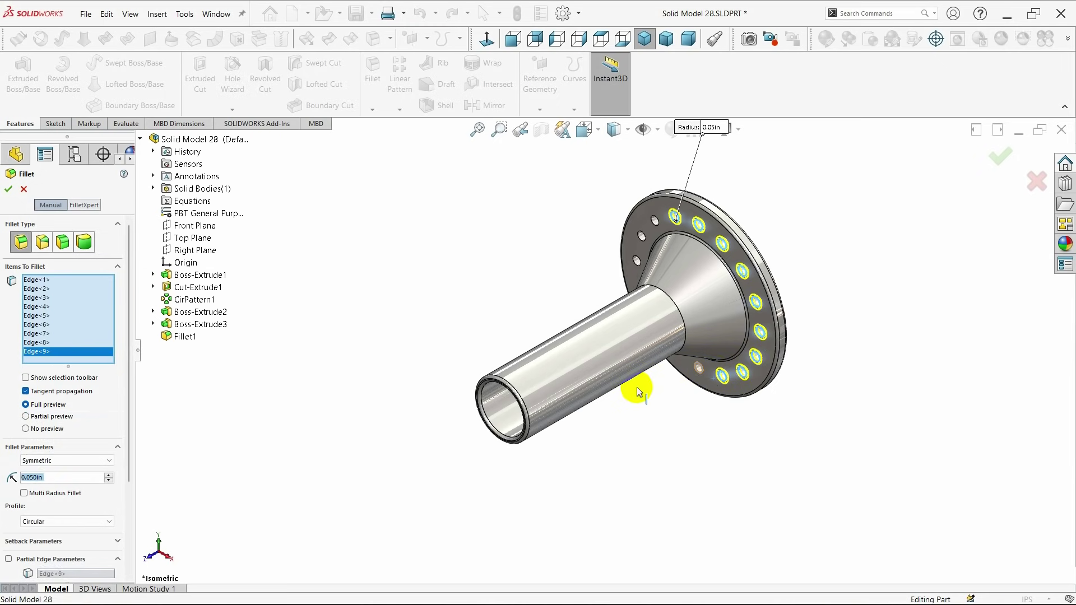
left_click(651, 227)
left_click(644, 243)
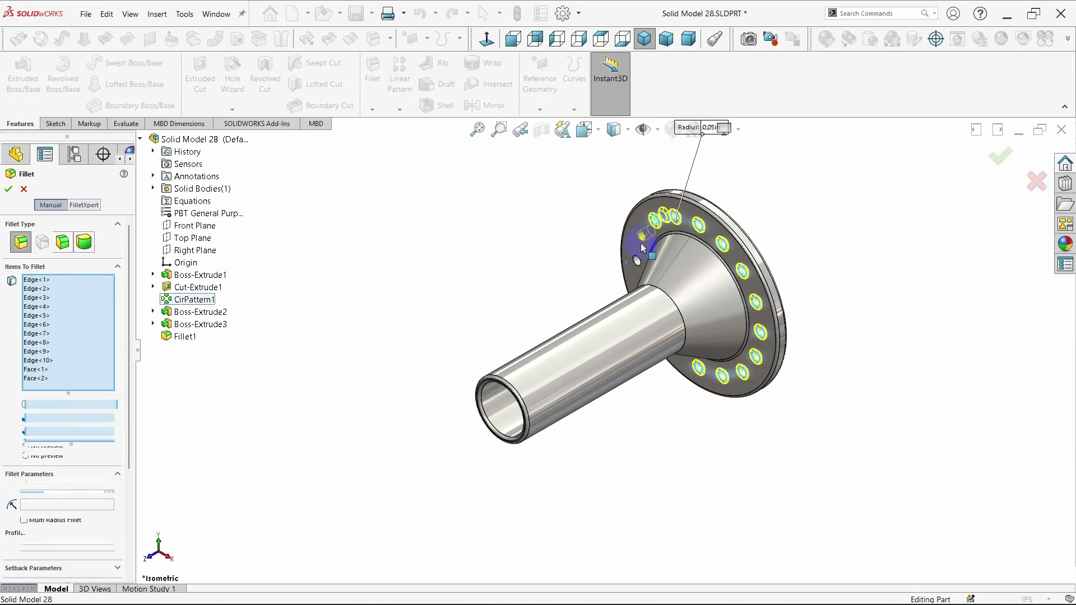
left_click(639, 268)
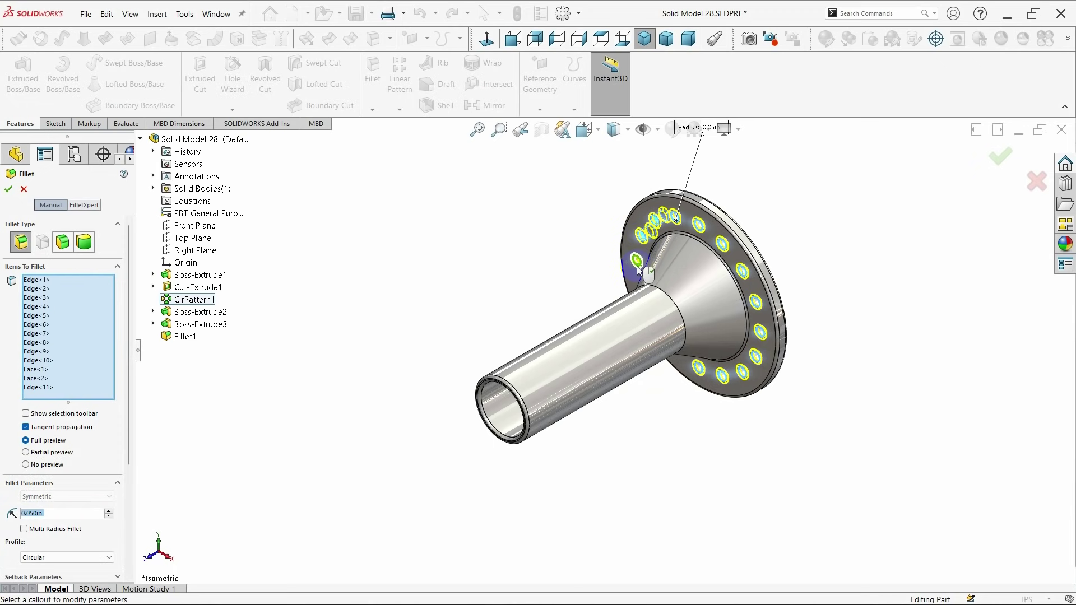
- Add the inner walls of ten more flange holes around the tapered boss to the fillet selection
scroll(652, 270, "down", 3)
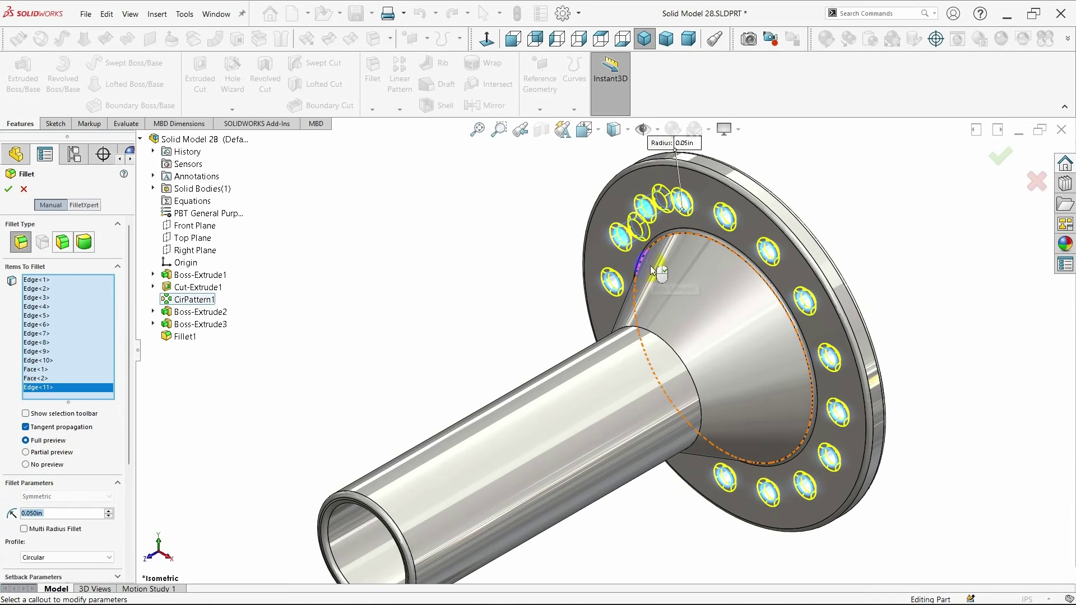
middle_click_drag(610, 295, 611, 308, "ctrl")
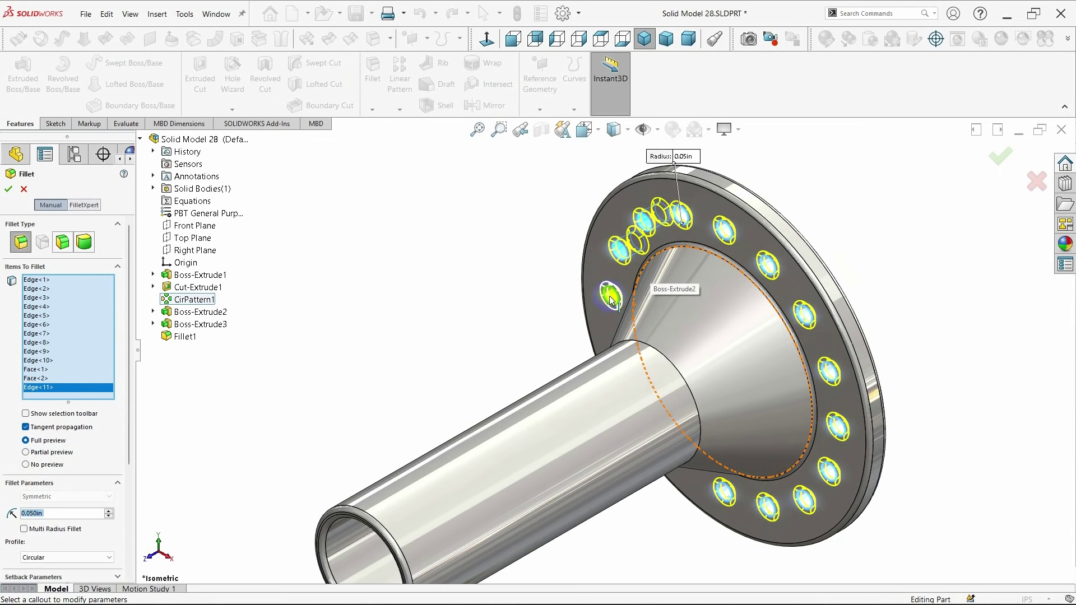
left_click(727, 237)
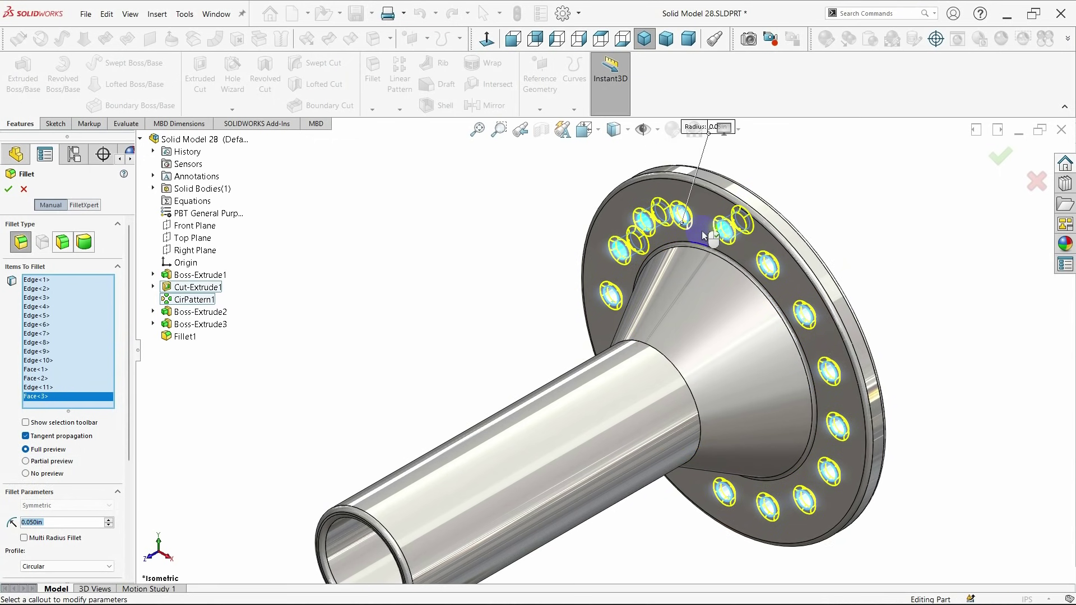
left_click(705, 235)
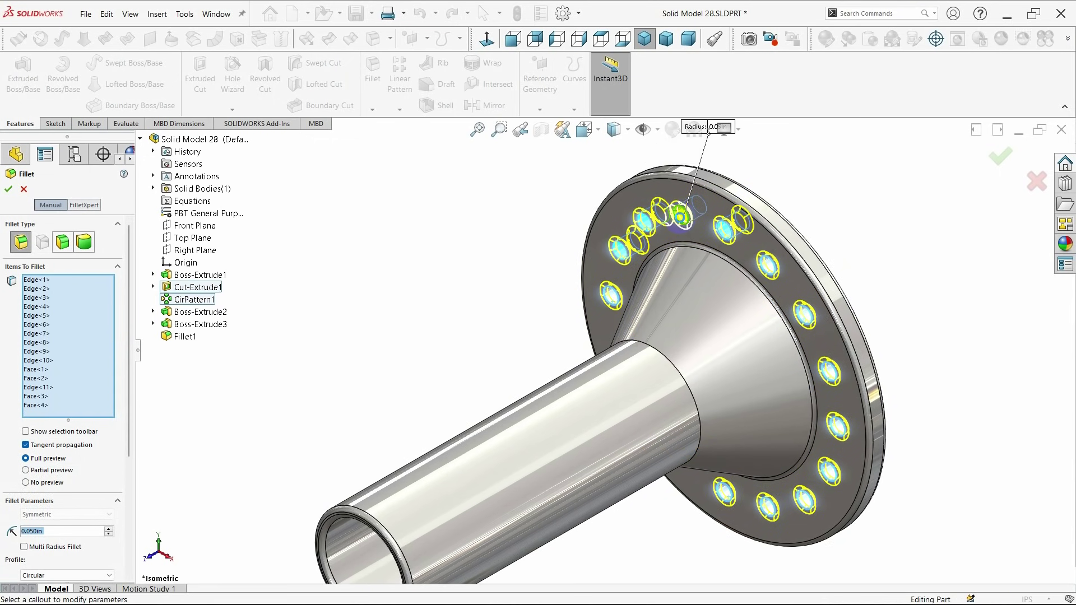
left_click(770, 271)
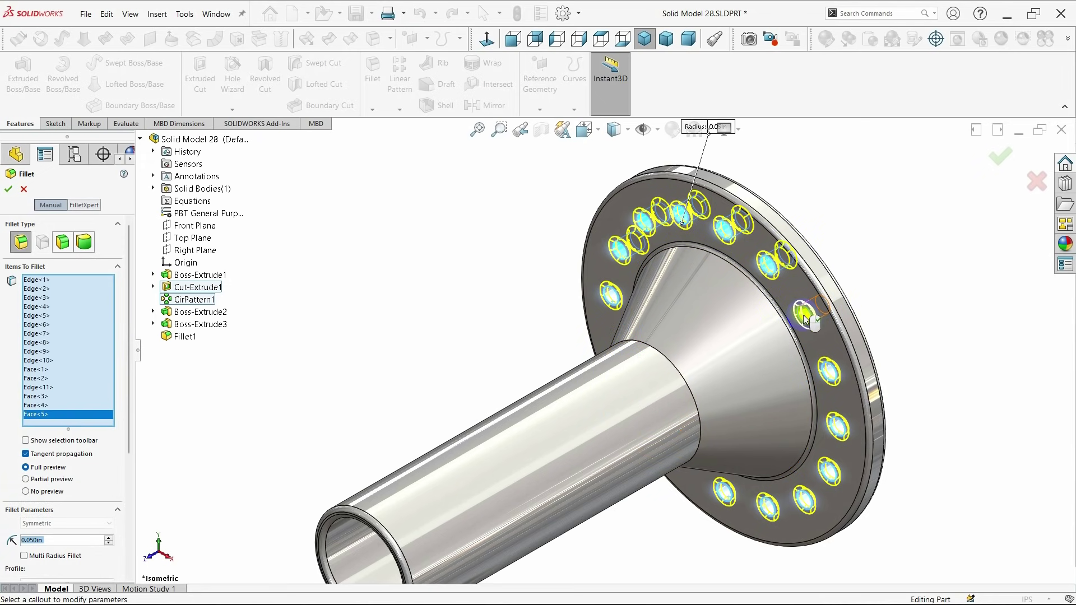
left_click(806, 321)
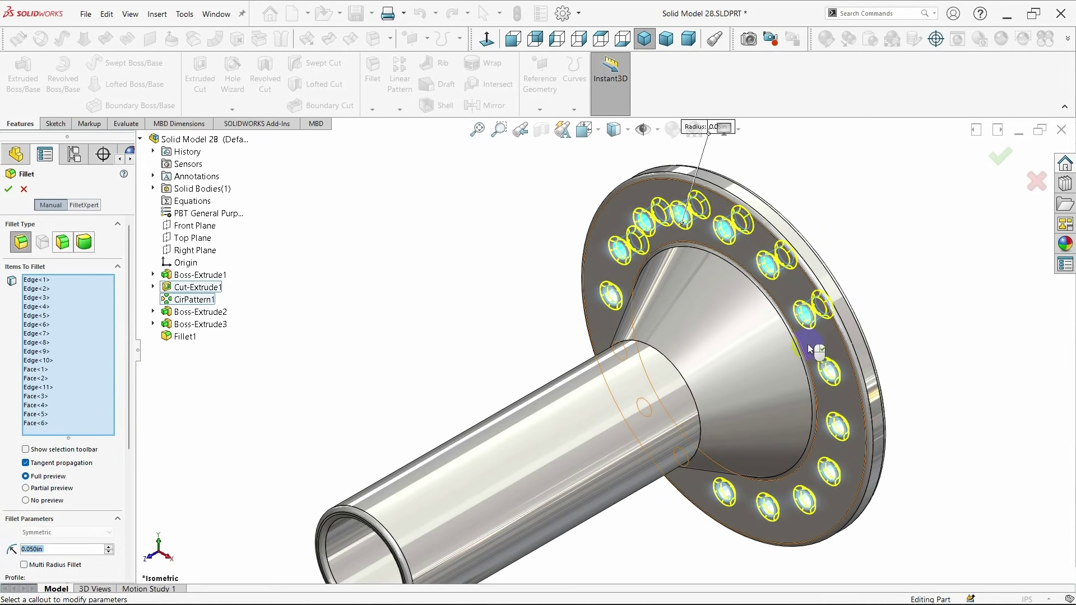
left_click(828, 374)
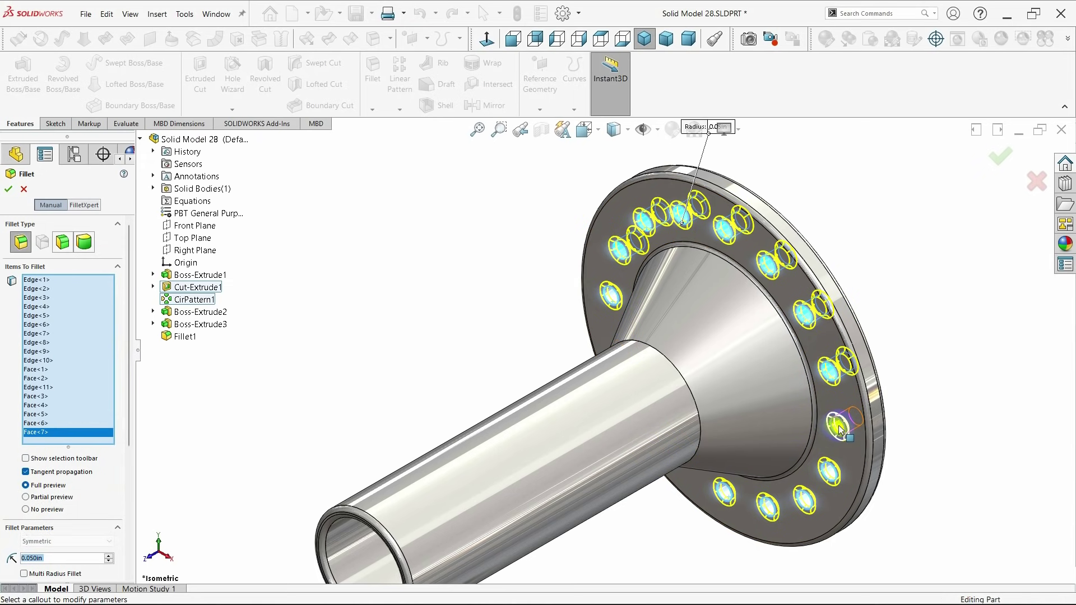
left_click(839, 430)
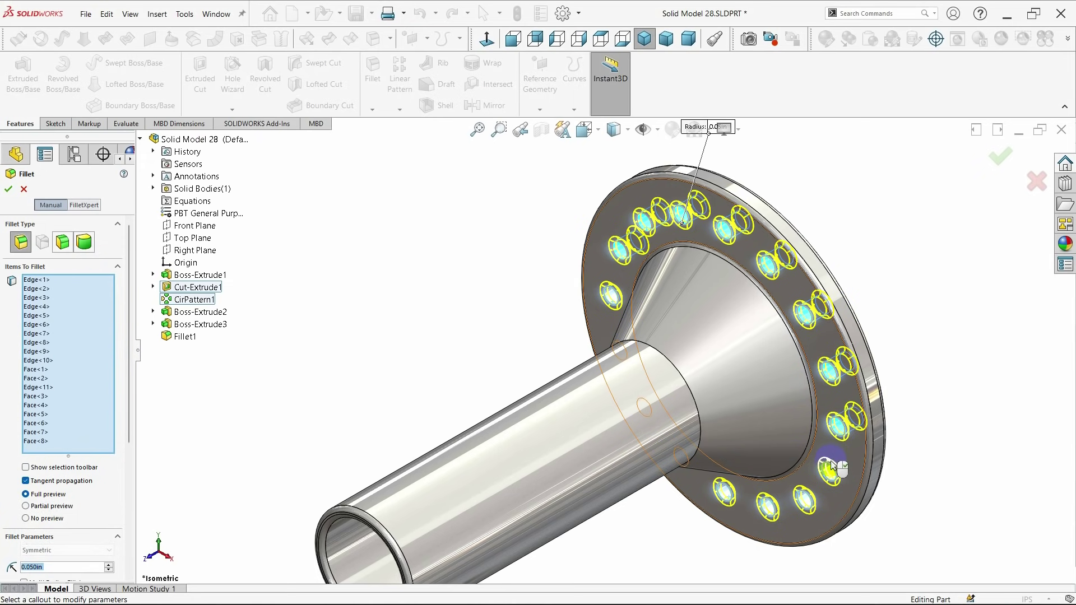
left_click(805, 507)
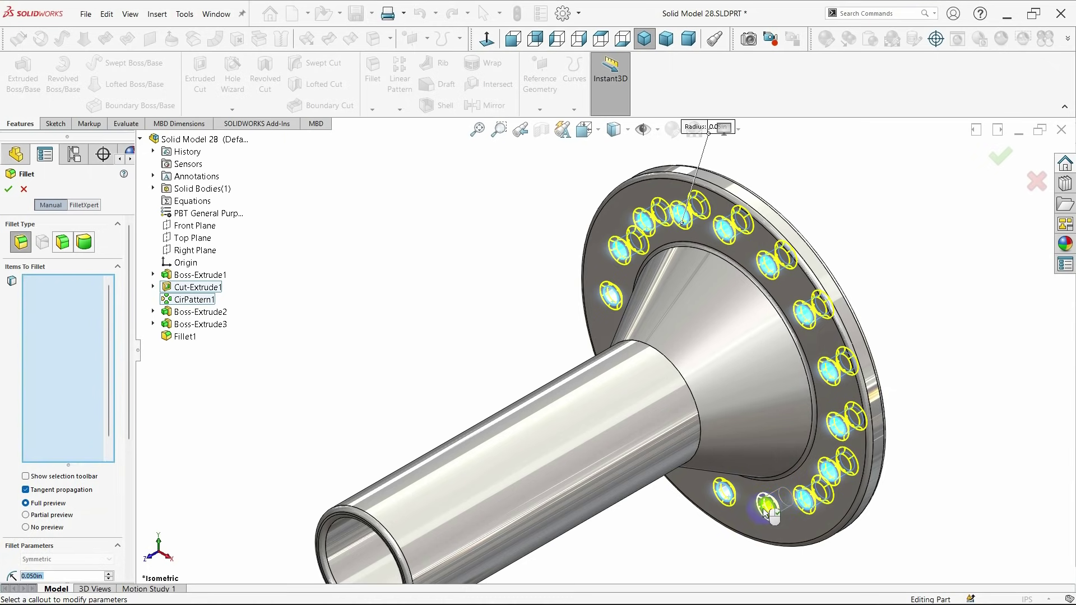
left_click(765, 508)
left_click(727, 496)
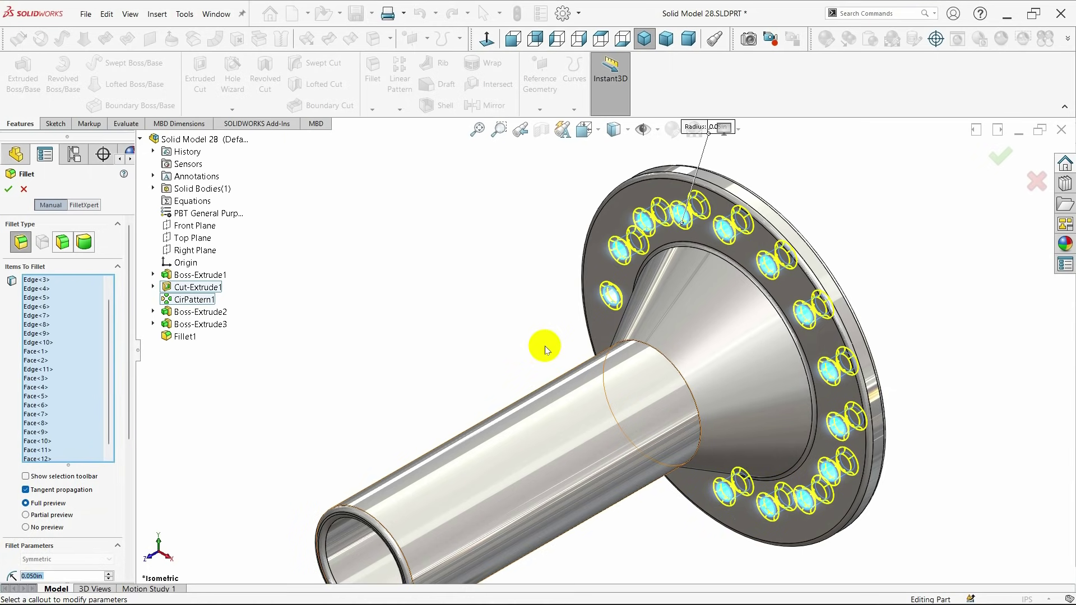
- Add the inner walls of three of the four remaining flange holes and both rim edges of the other to the fillet
middle_click_drag(557, 296, 618, 301)
left_click(618, 301)
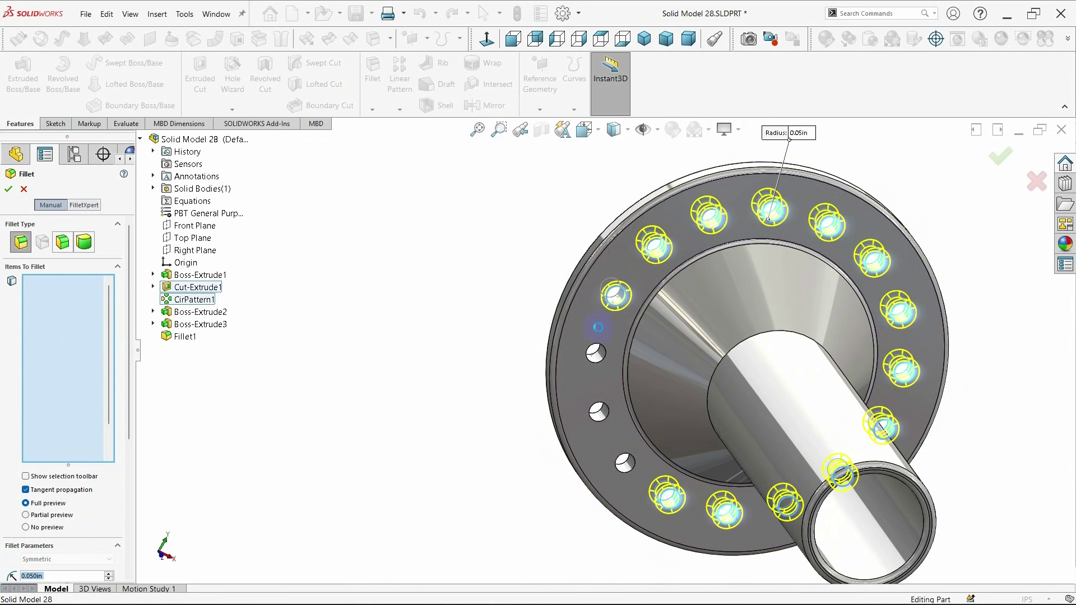
left_click(595, 352)
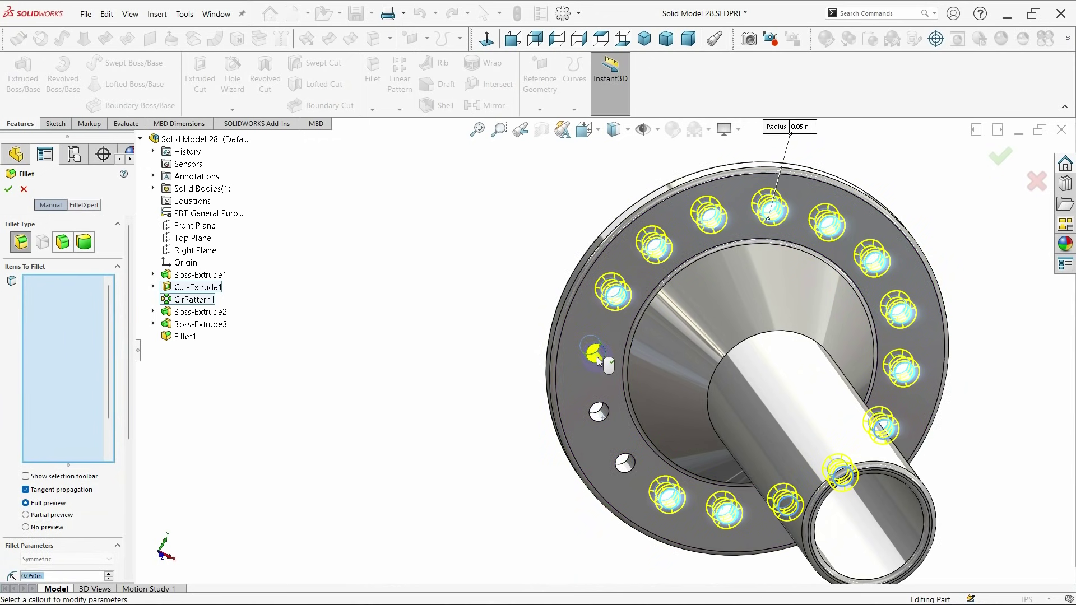
left_click(598, 412)
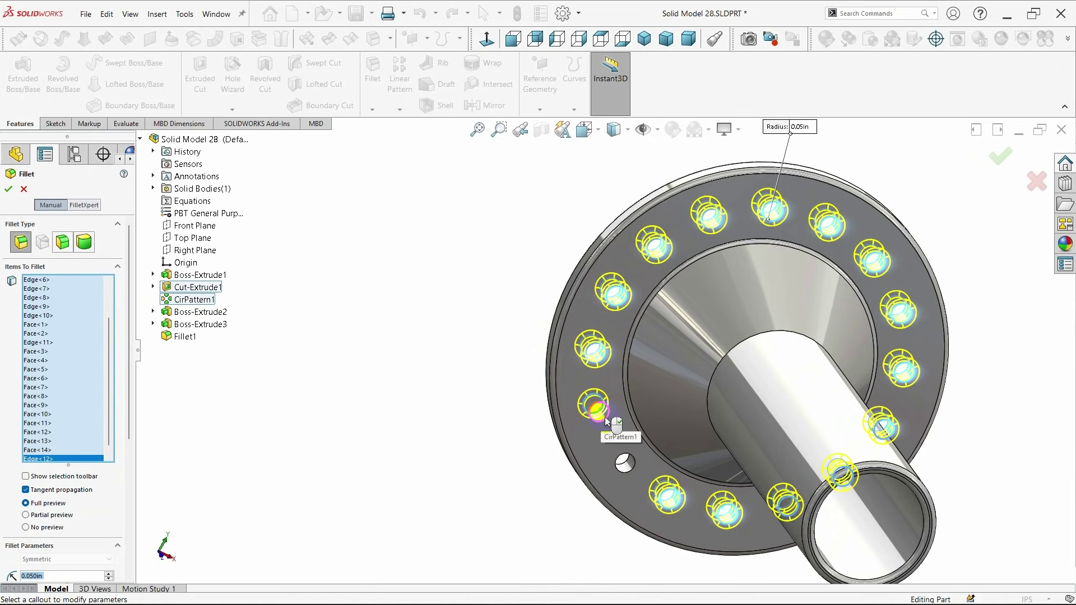
left_click(626, 466)
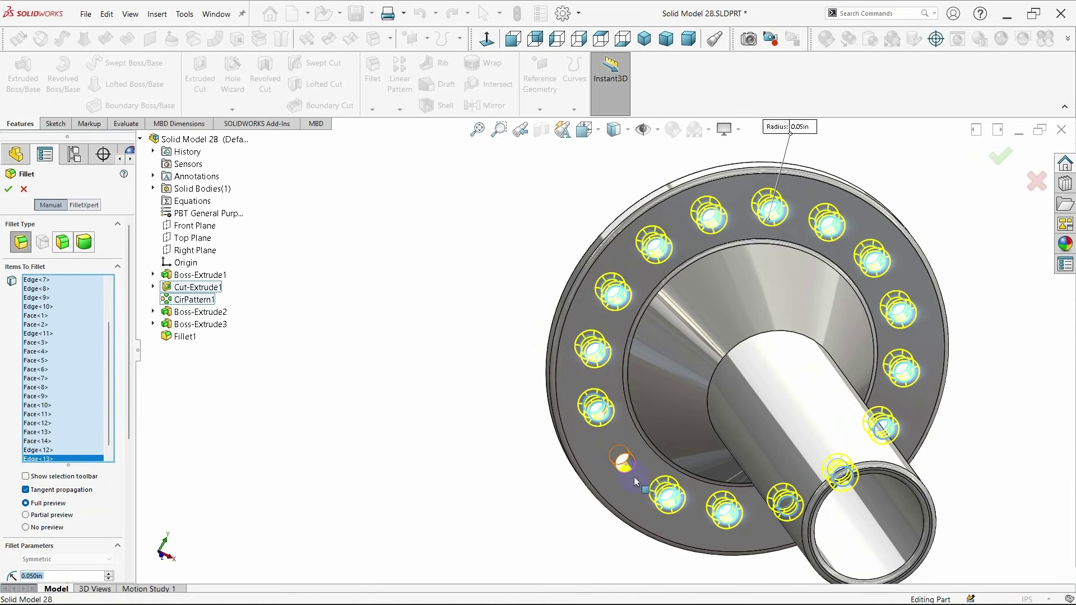
left_click(635, 478)
- Set the fillet radius to 0.025 in and apply it to the selected flange holes
middle_click_drag(566, 507, 413, 367)
middle_click_drag(371, 359, 476, 451)
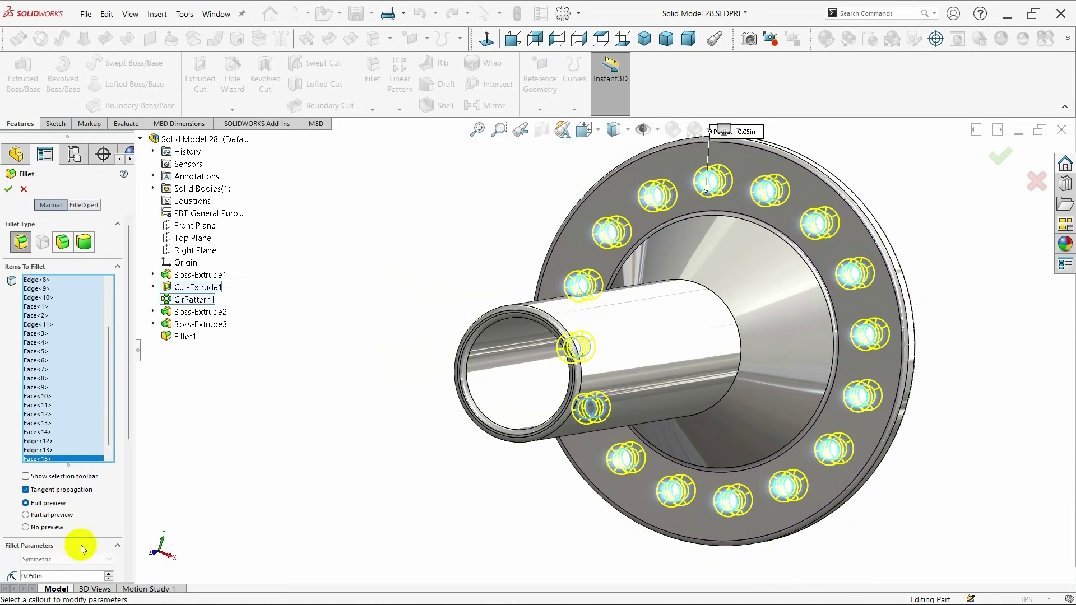
scroll(135, 457, "down", 5)
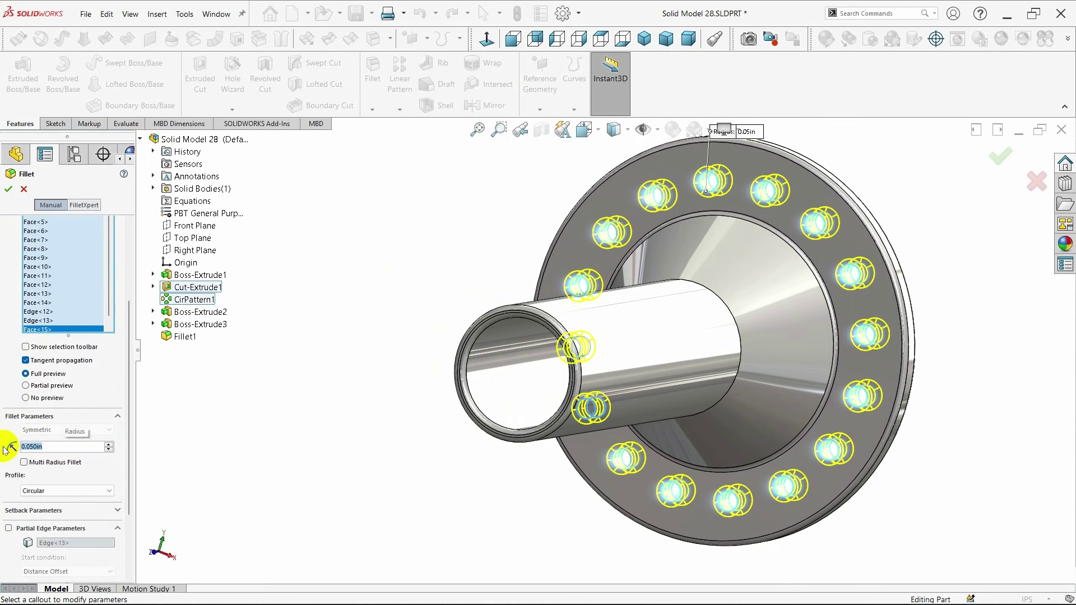
key("BackSpace")
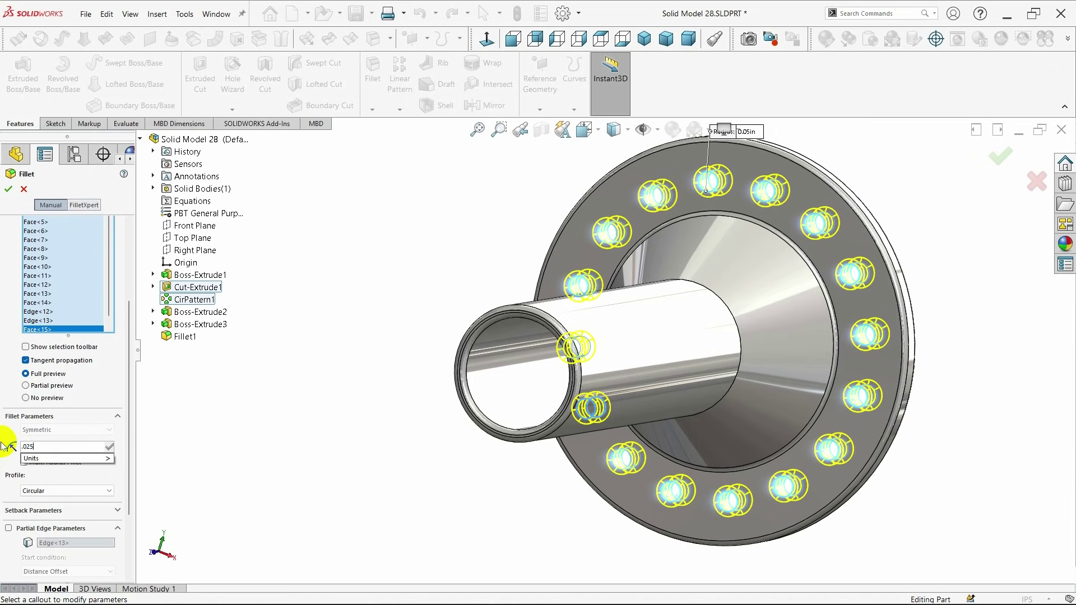
key("Return")
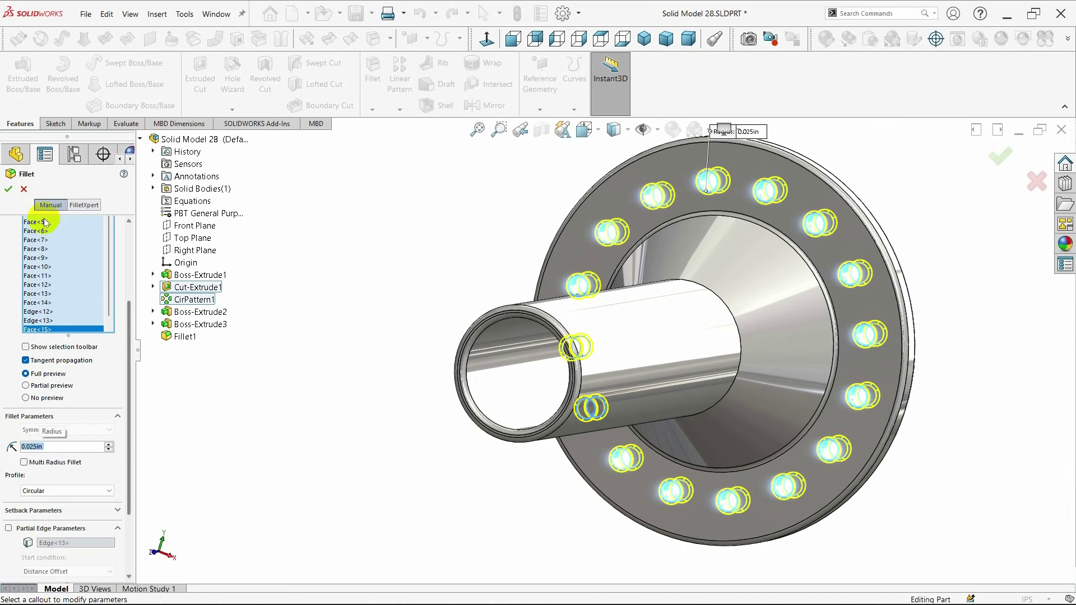
left_click(351, 364)
key("Return")
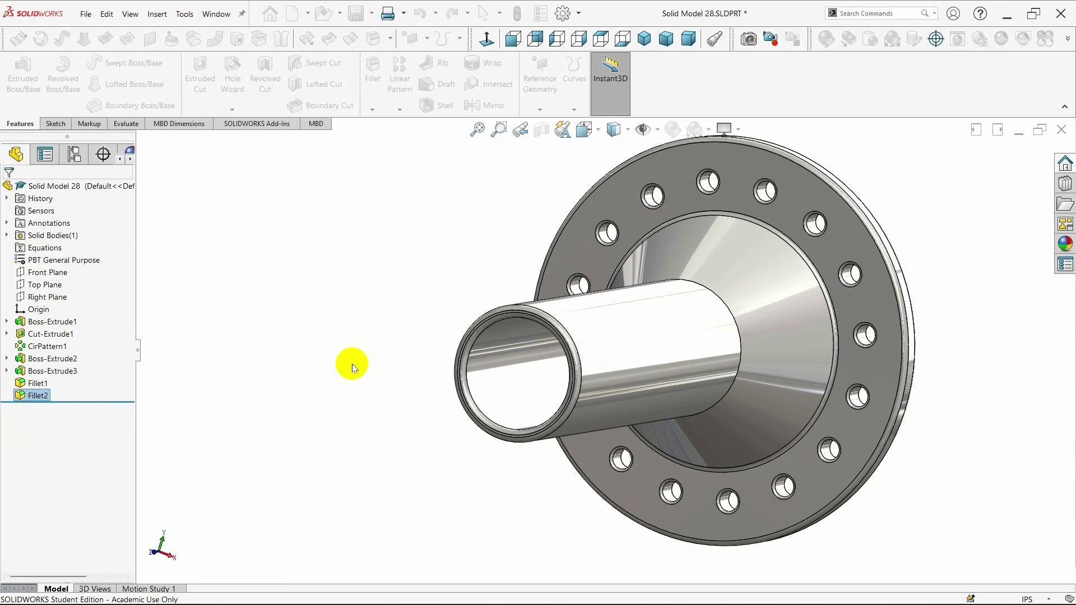
- Reopen the hole fillet for editing and add the inner walls of six holes whose back edges are still sharp
middle_click_drag(365, 365, 190, 334)
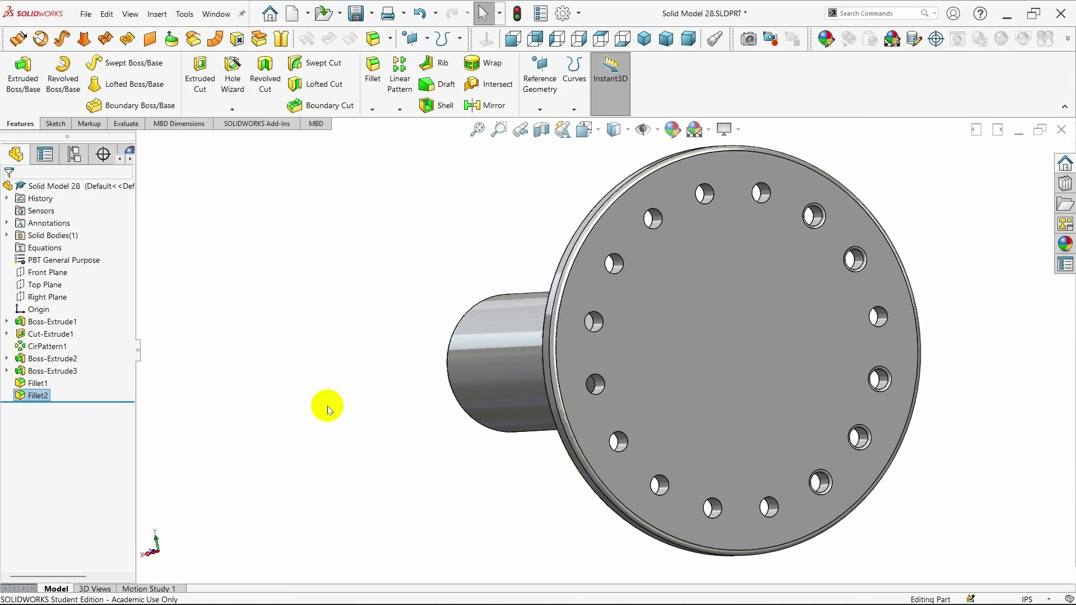
right_click(31, 397)
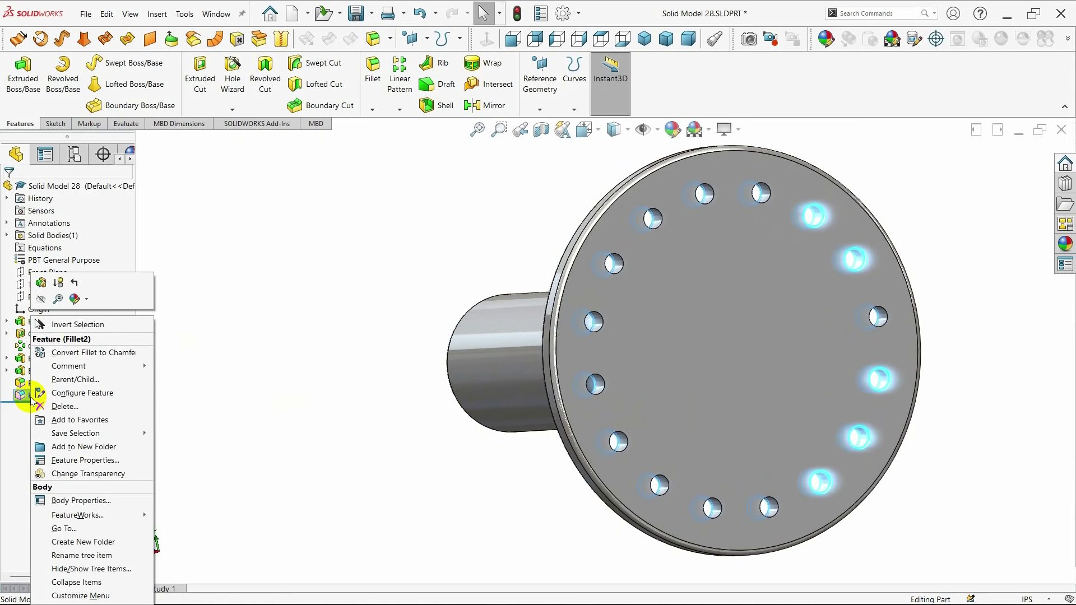
left_click(33, 285)
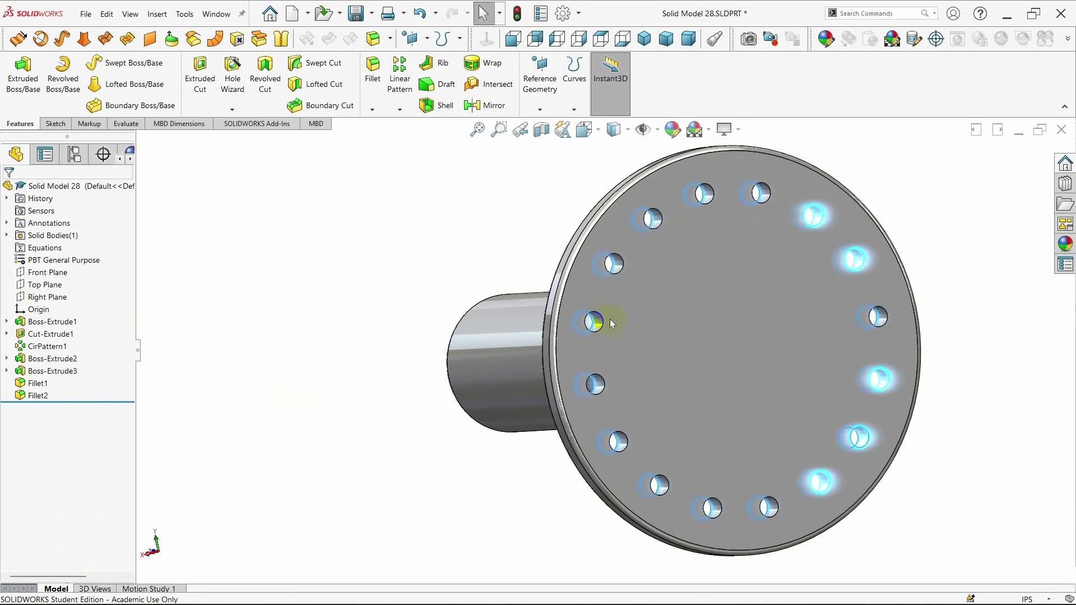
left_click(765, 201)
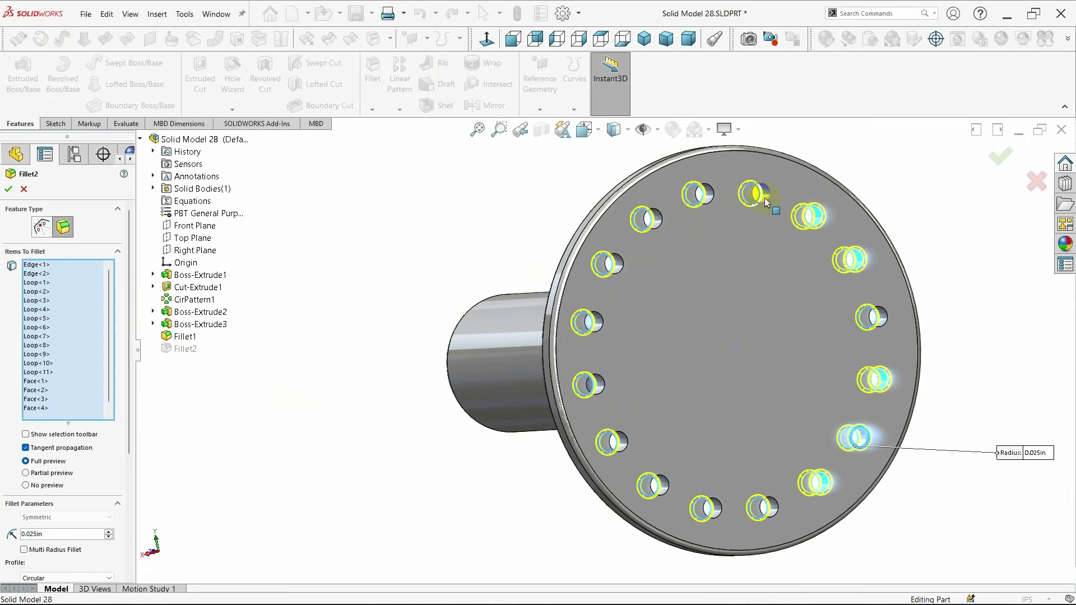
left_click(700, 194)
left_click(660, 226)
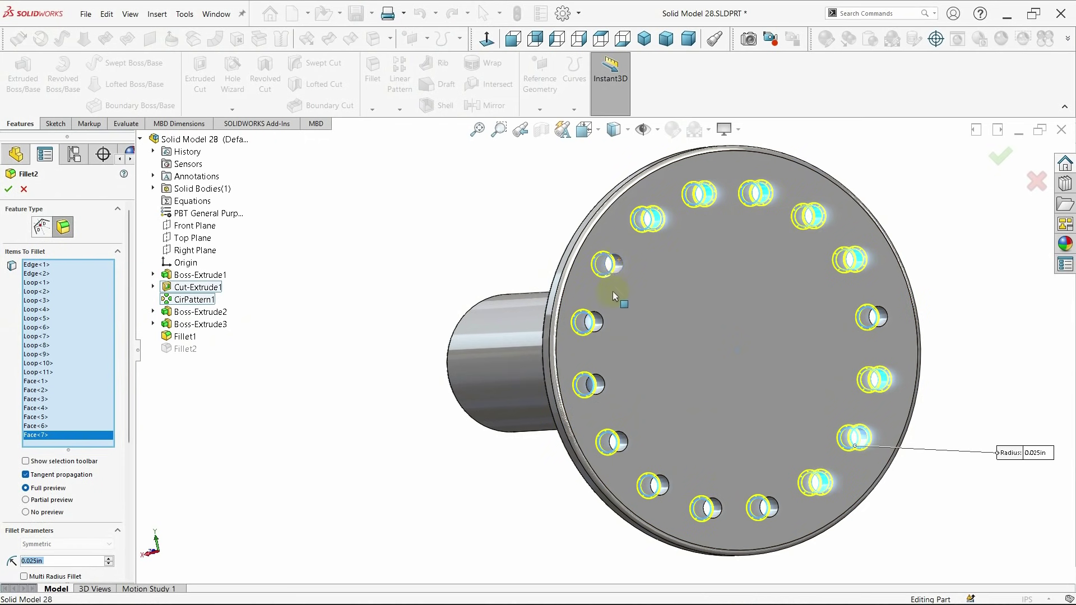
left_click(613, 265)
left_click(593, 324)
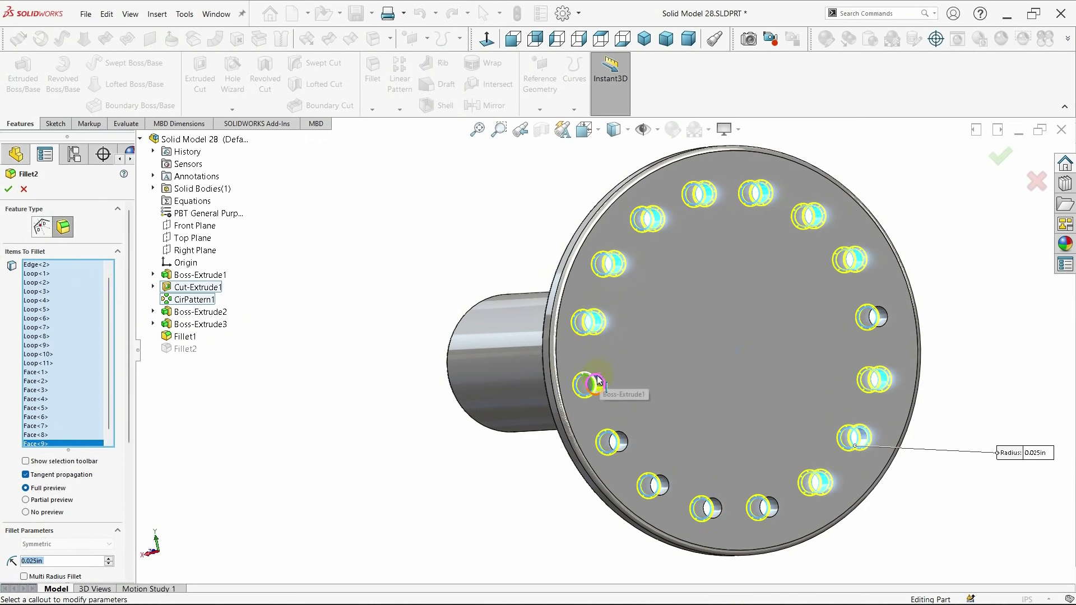
left_click(599, 395)
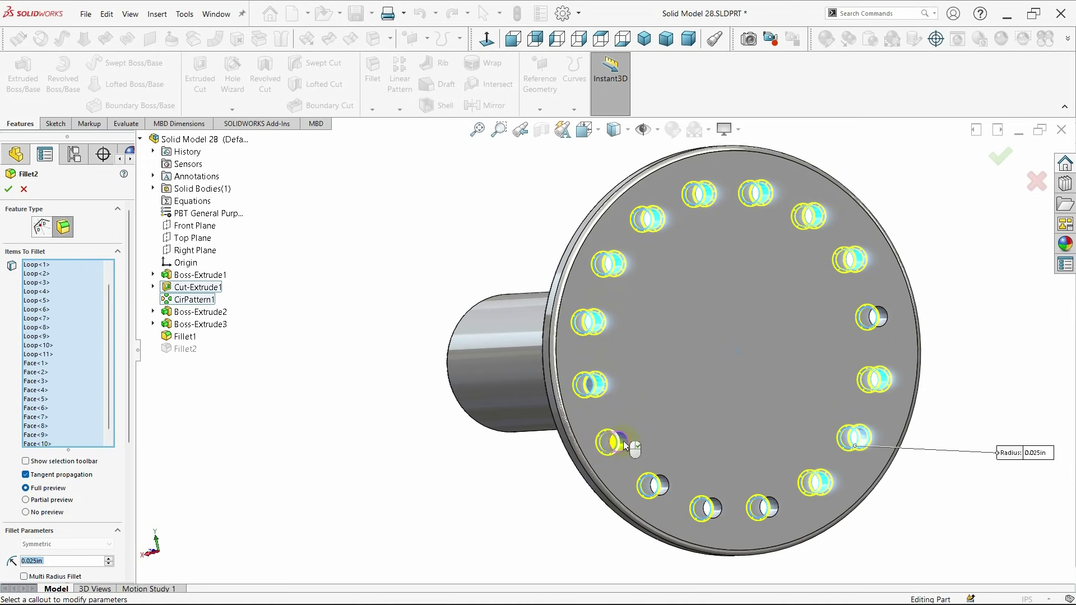
- Add the inner walls of the remaining five holes with sharp back edges and apply the edited 0.025 in fillet
left_click(623, 445)
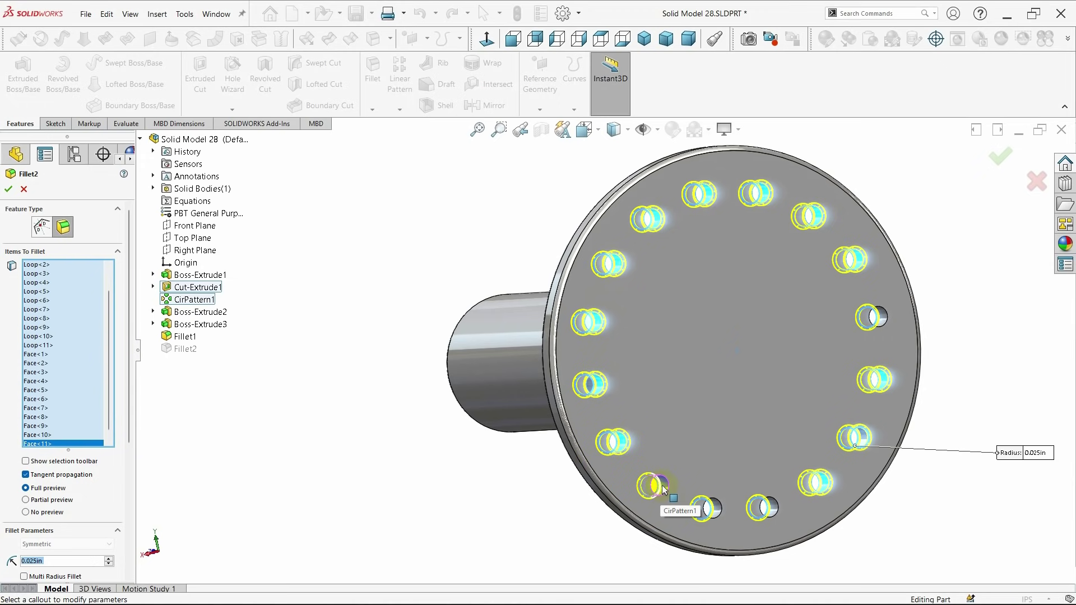
left_click(663, 489)
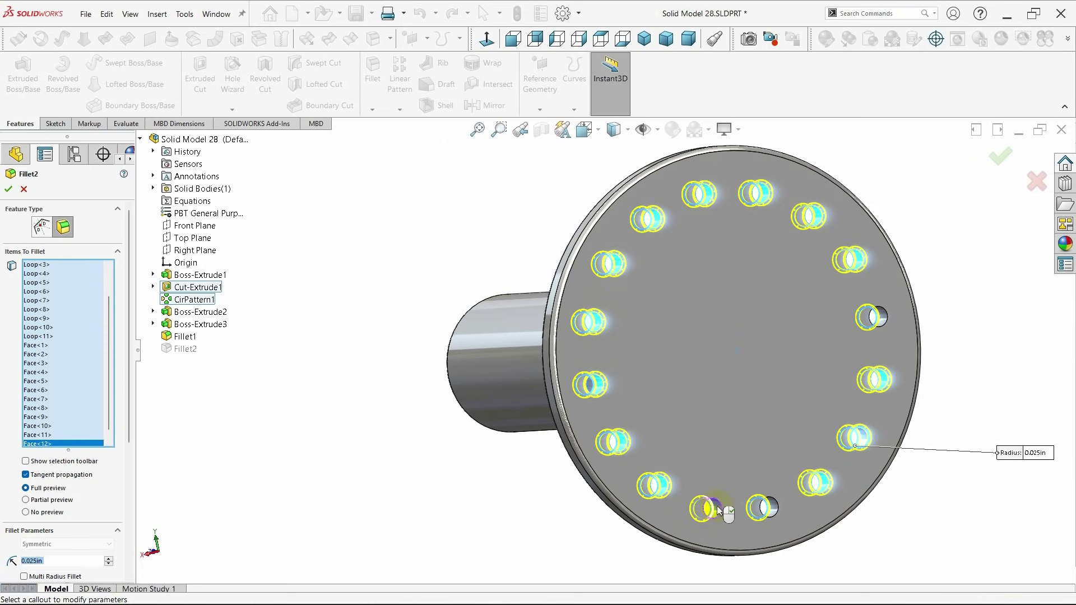
left_click(719, 511)
left_click(762, 508)
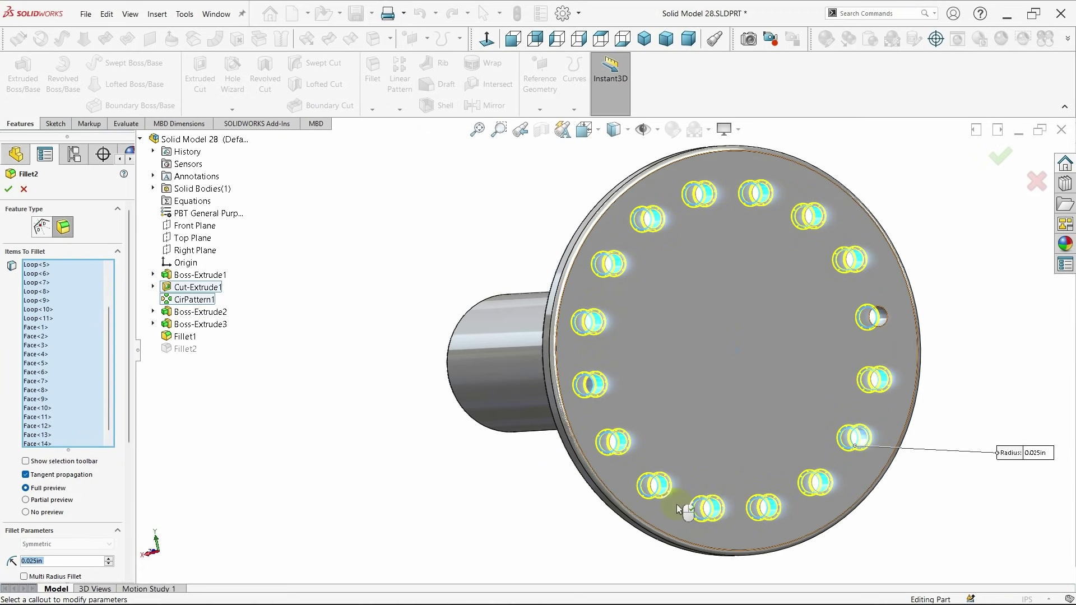
left_click(885, 321)
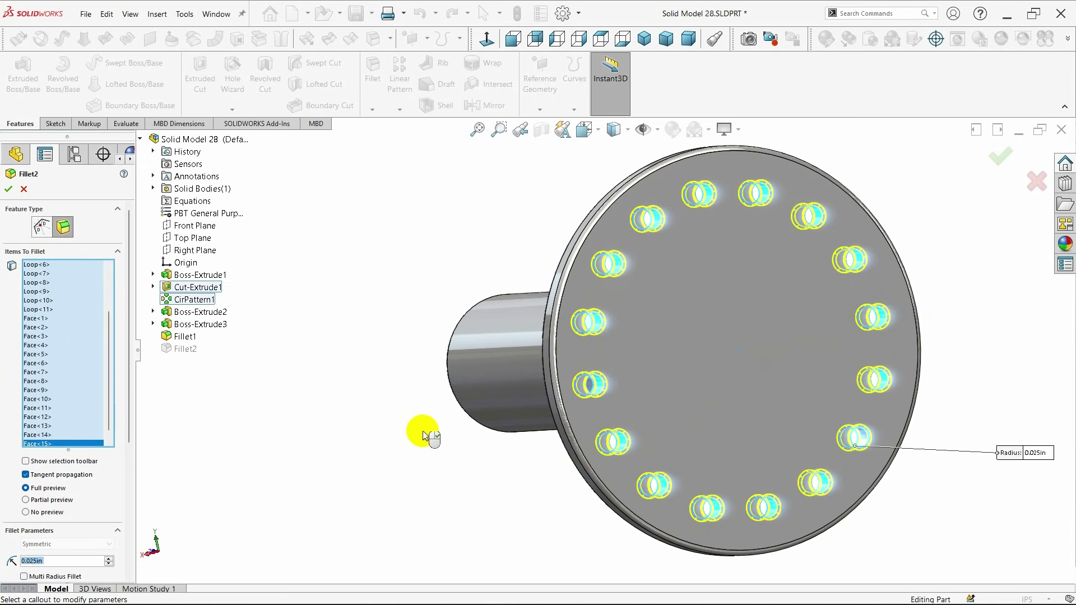
left_click(9, 189)
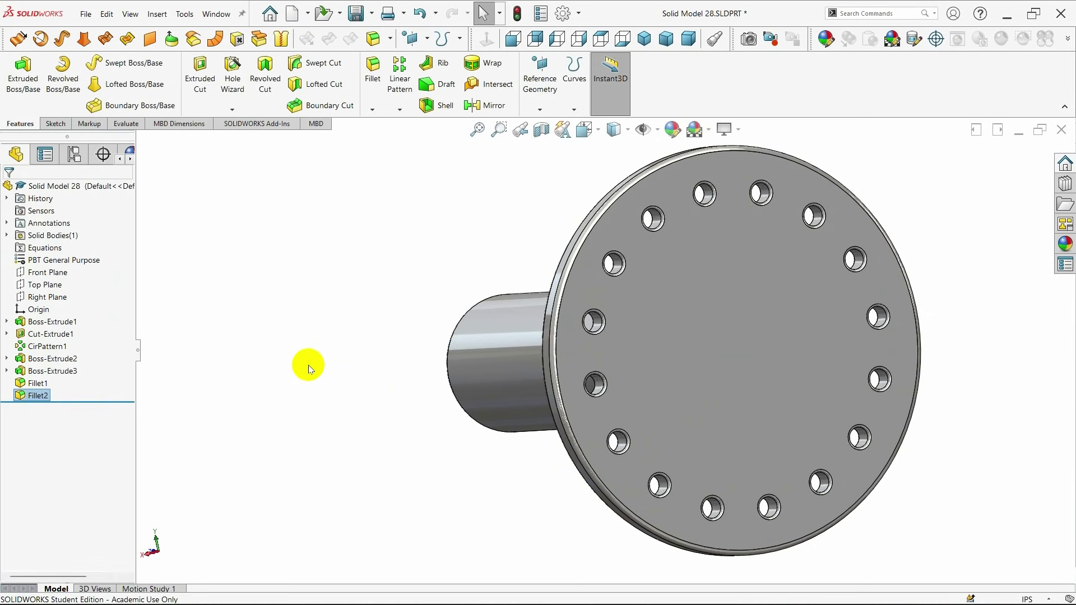
- Apply a 0.025 in fillet to the edge where the tube meets the tapered boss and inspect the joint
middle_click_drag(313, 364, 400, 373)
left_click(645, 38)
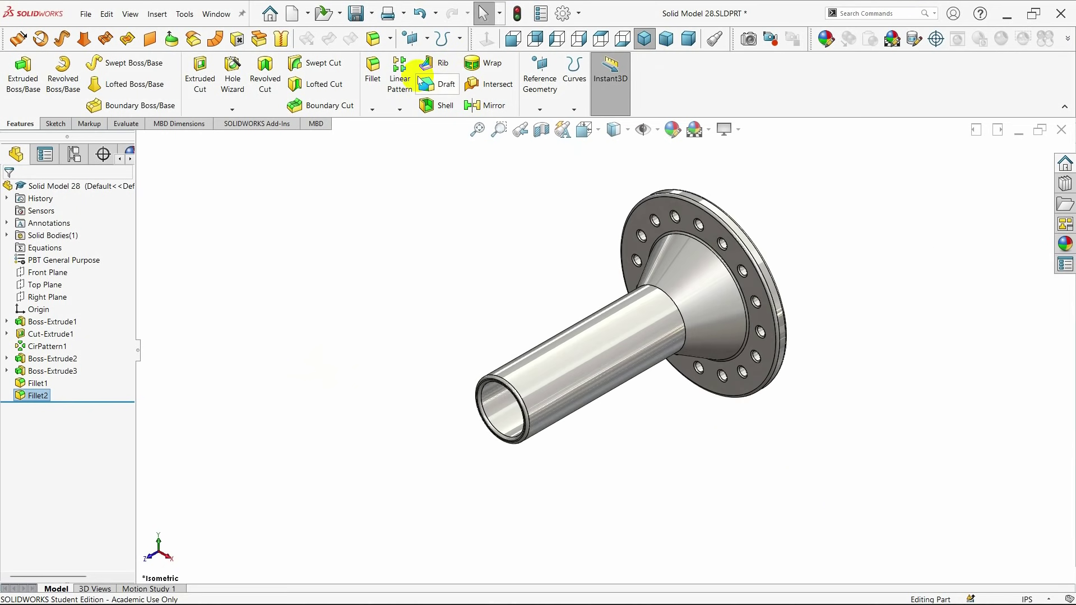
left_click(372, 79)
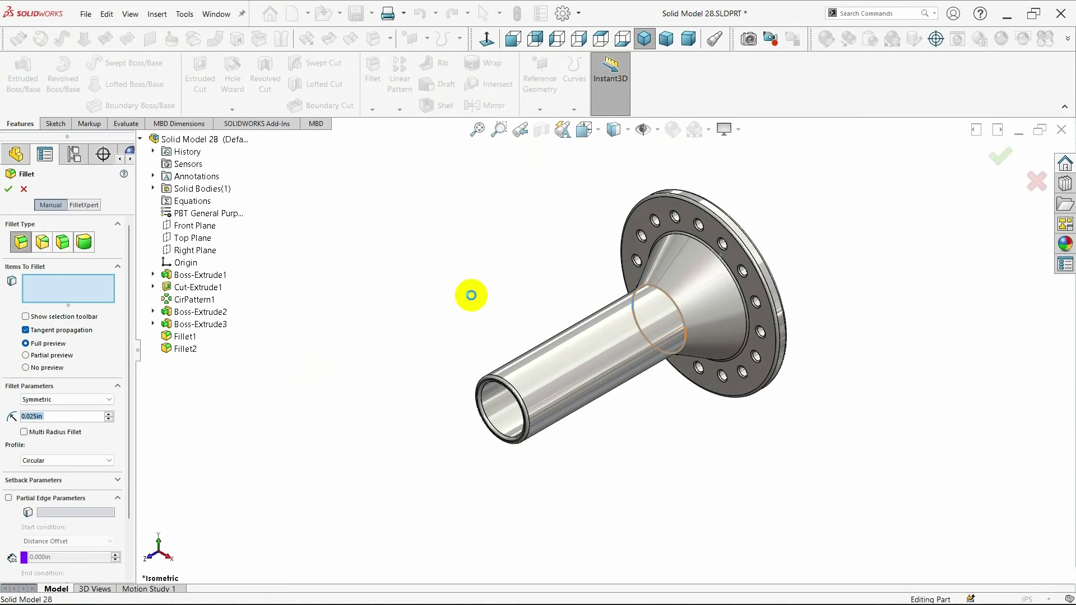
left_click(9, 191)
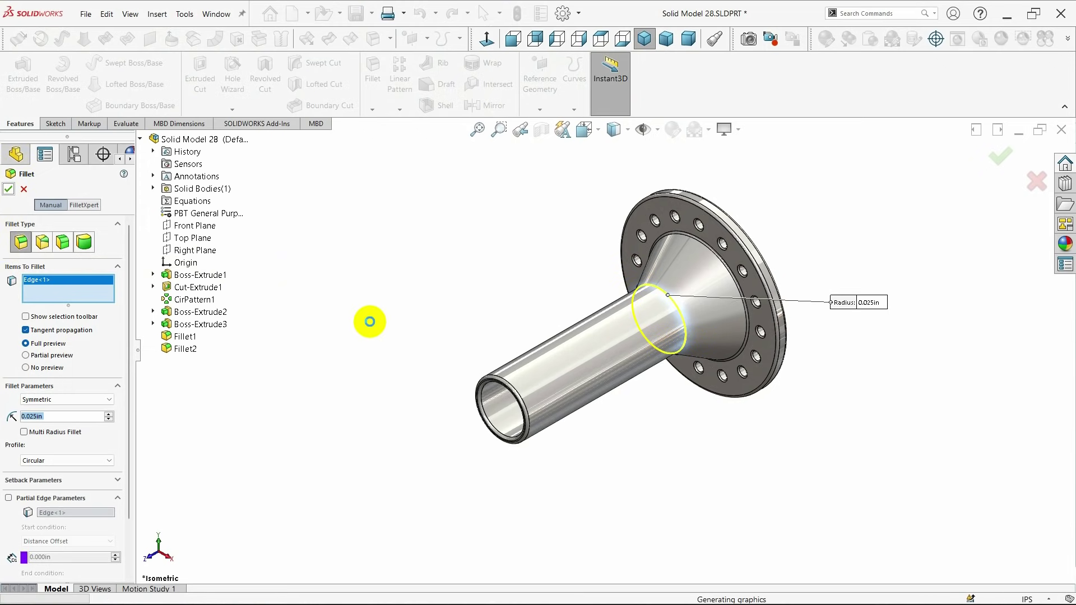
middle_click_drag(351, 328, 301, 320)
scroll(624, 293, "down", 5)
scroll(680, 320, "down", 3)
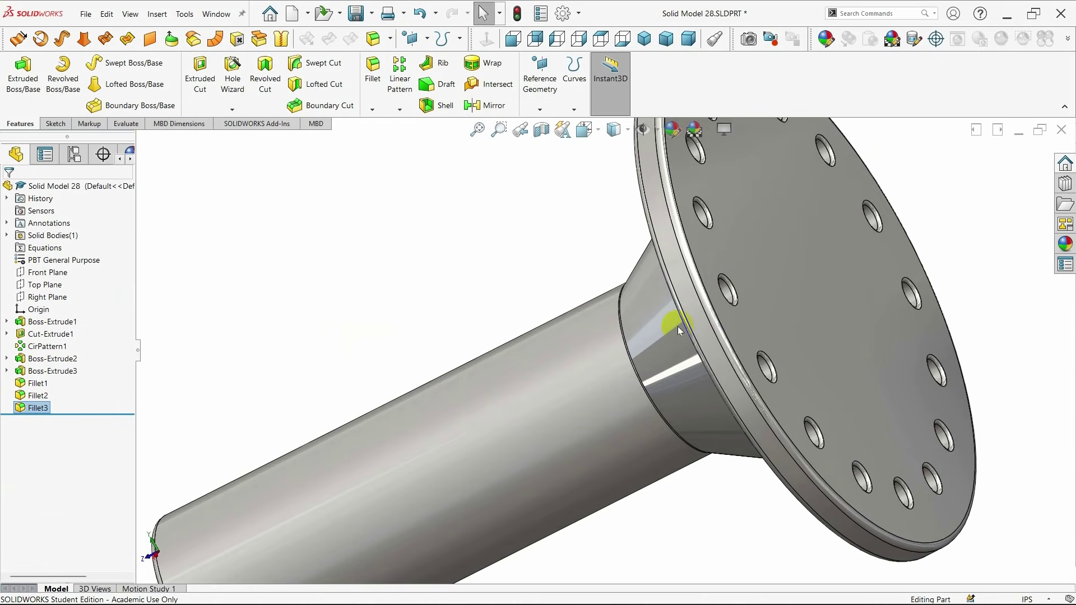
- Create a lengthwise section view from the Front Plane, rotated to about 270.5° and 180° with an offset of about -0.053 in
middle_click_drag(678, 326, 720, 319)
left_click(643, 39)
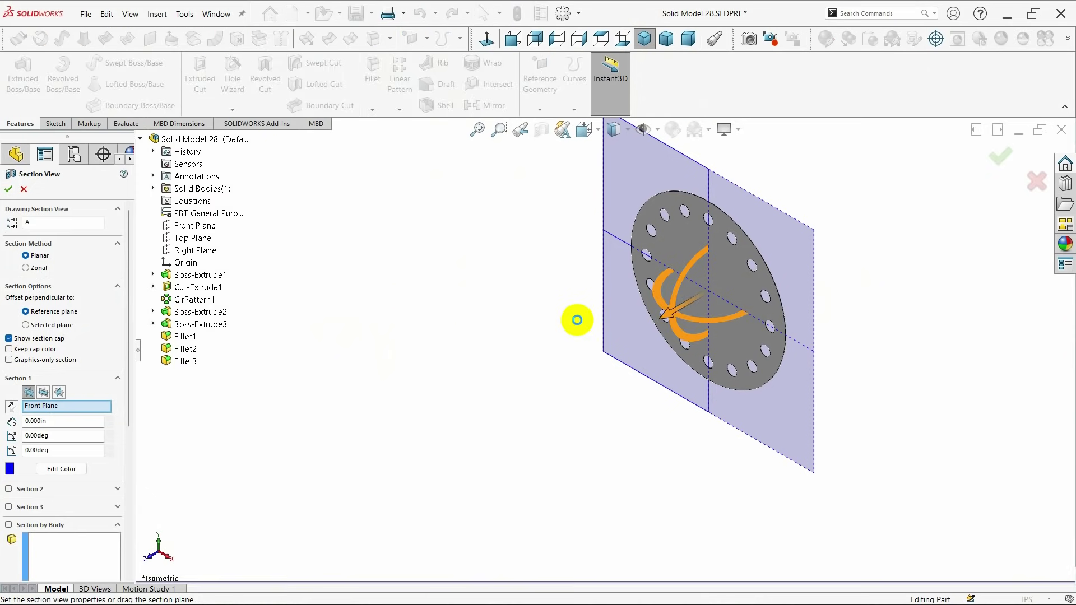
left_click_drag(667, 314, 419, 432)
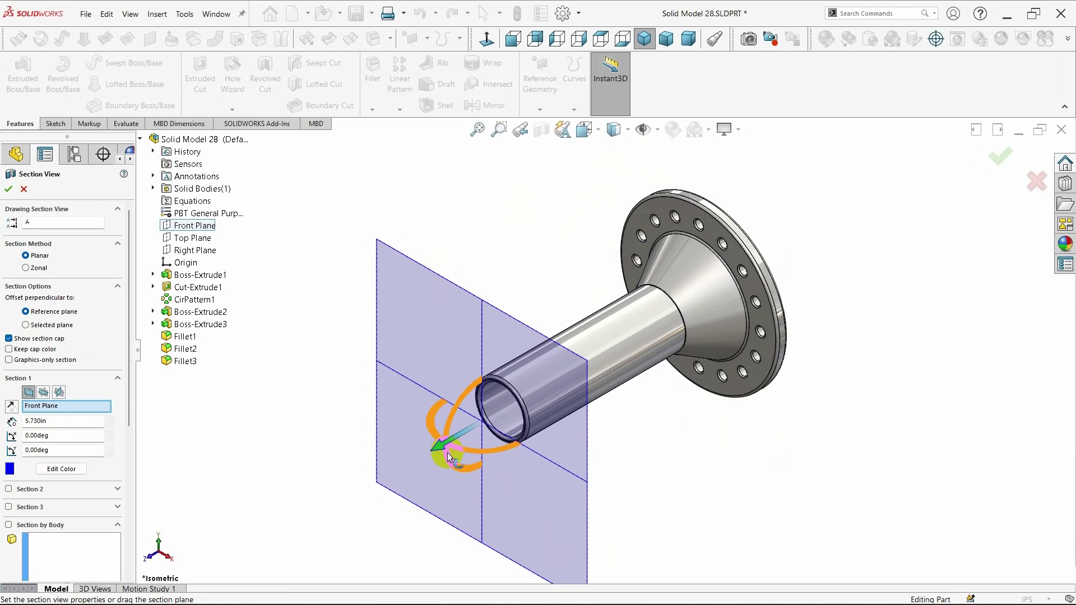
left_click_drag(472, 454, 512, 449)
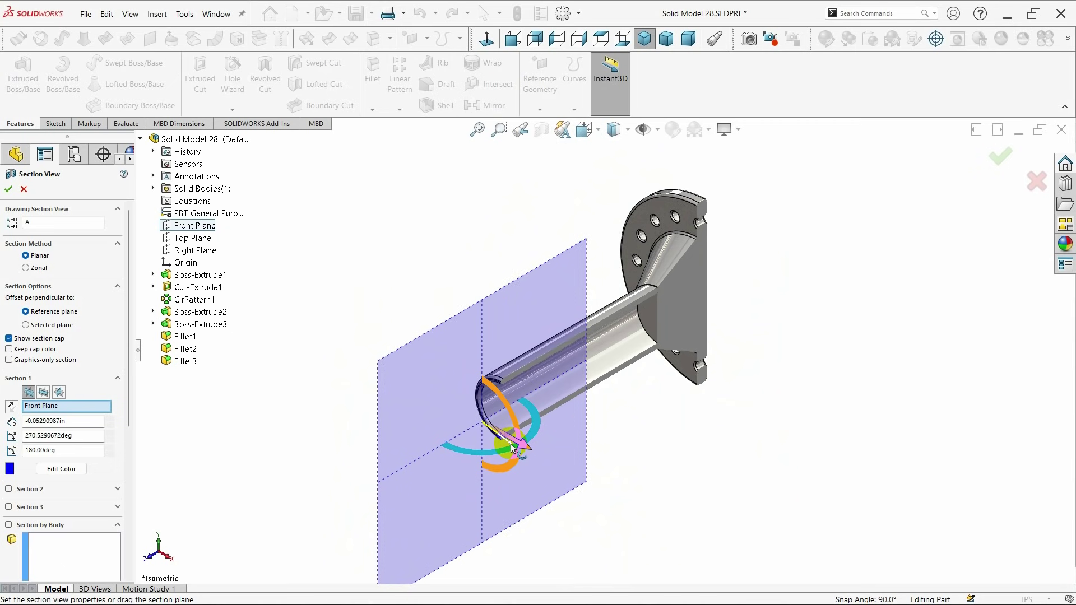
left_click_drag(513, 449, 493, 439)
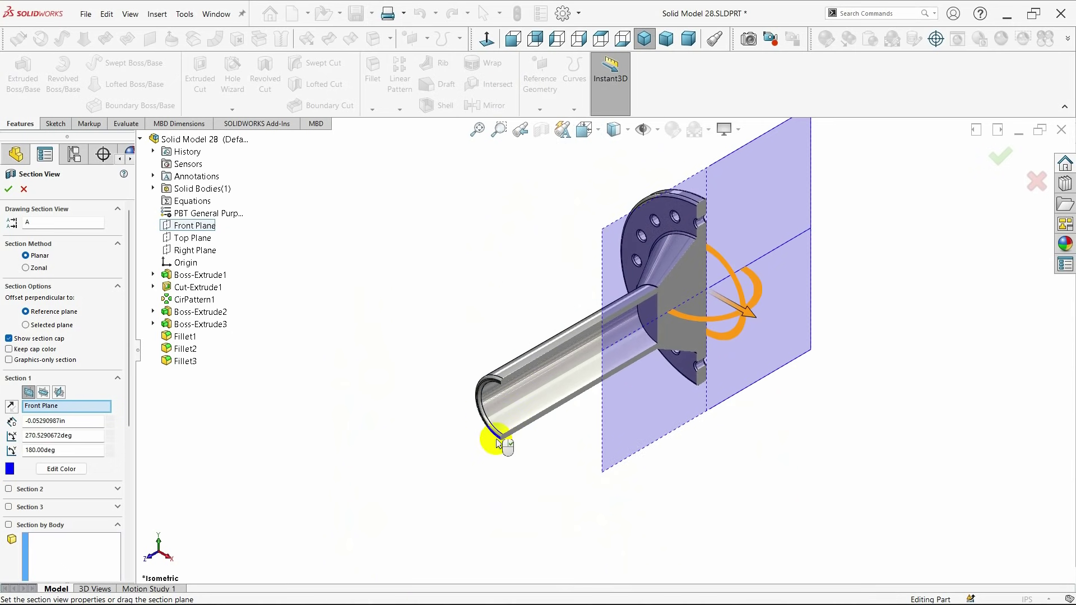
left_click(8, 190)
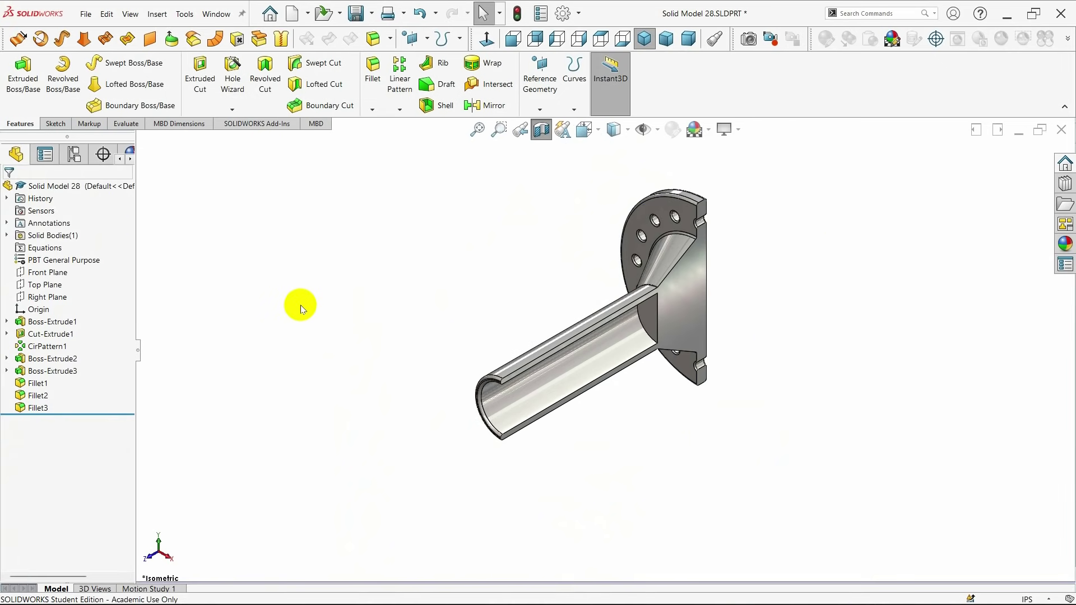
- Examine the sectioned flange, boss and tube in trimetric, dimetric and isometric orientations and from the tube's open end
left_click(667, 41)
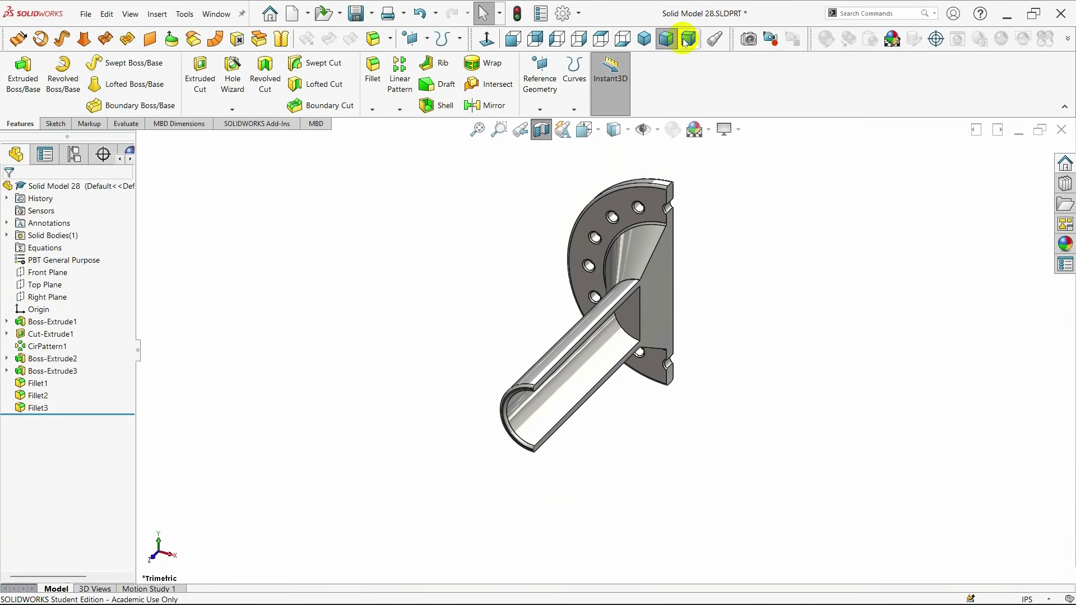
left_click(685, 42)
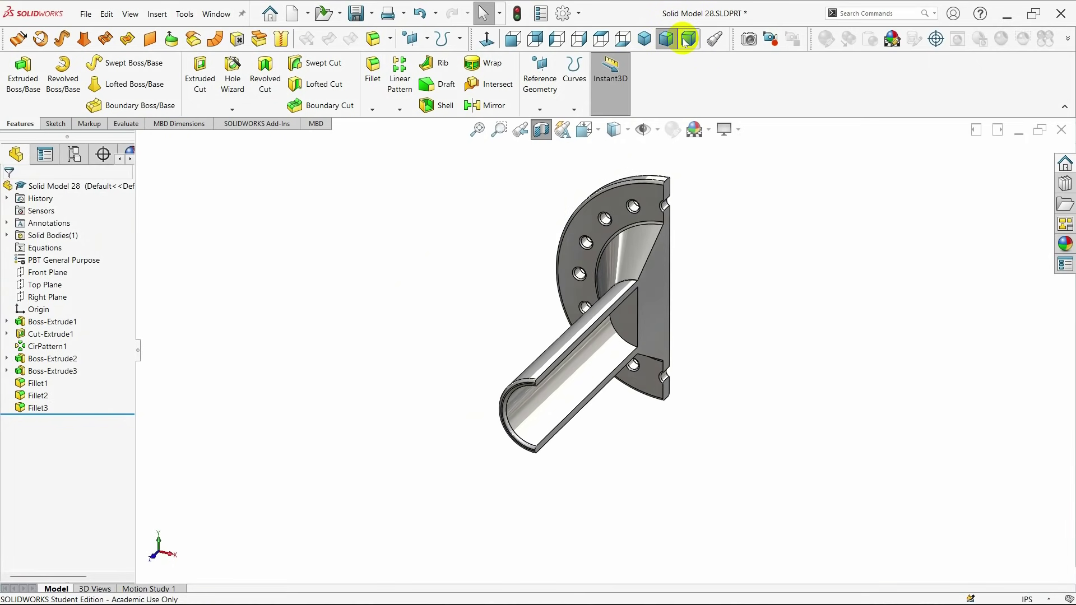
left_click(654, 43)
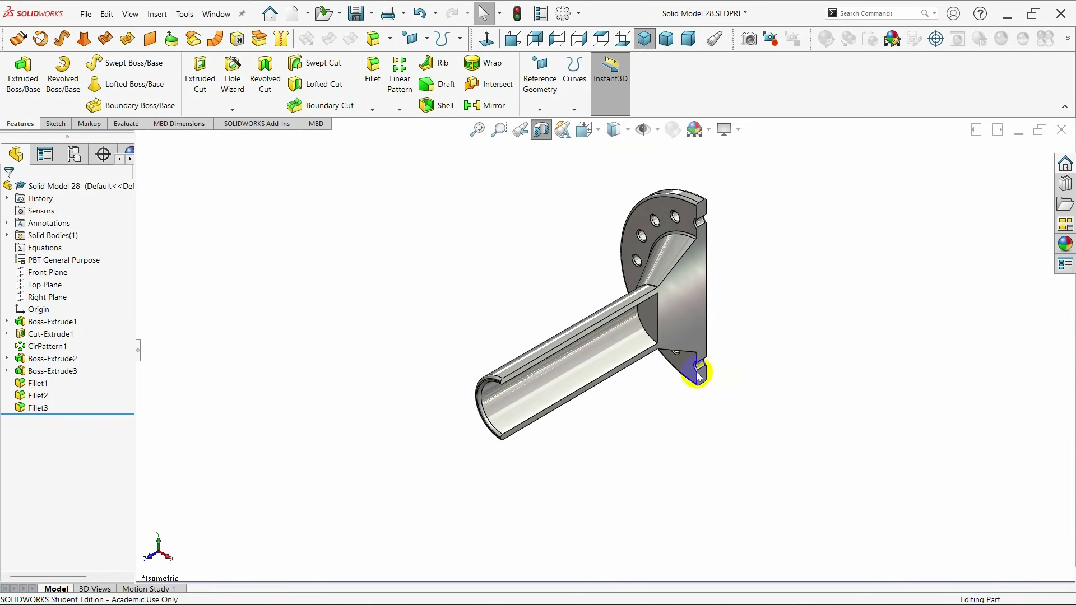
middle_click_drag(698, 372, 782, 408)
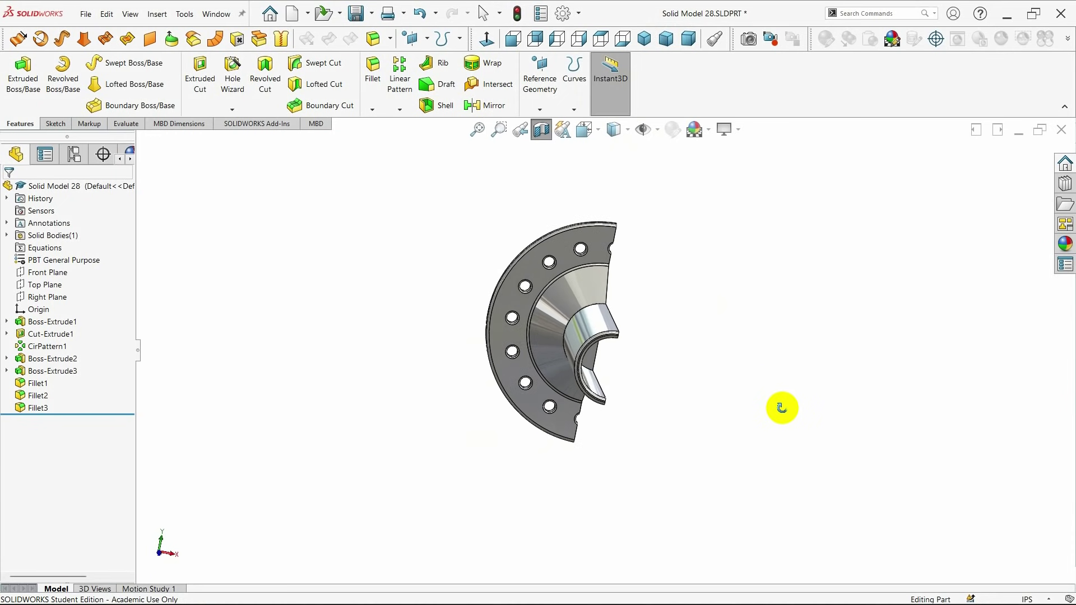
left_click(645, 38)
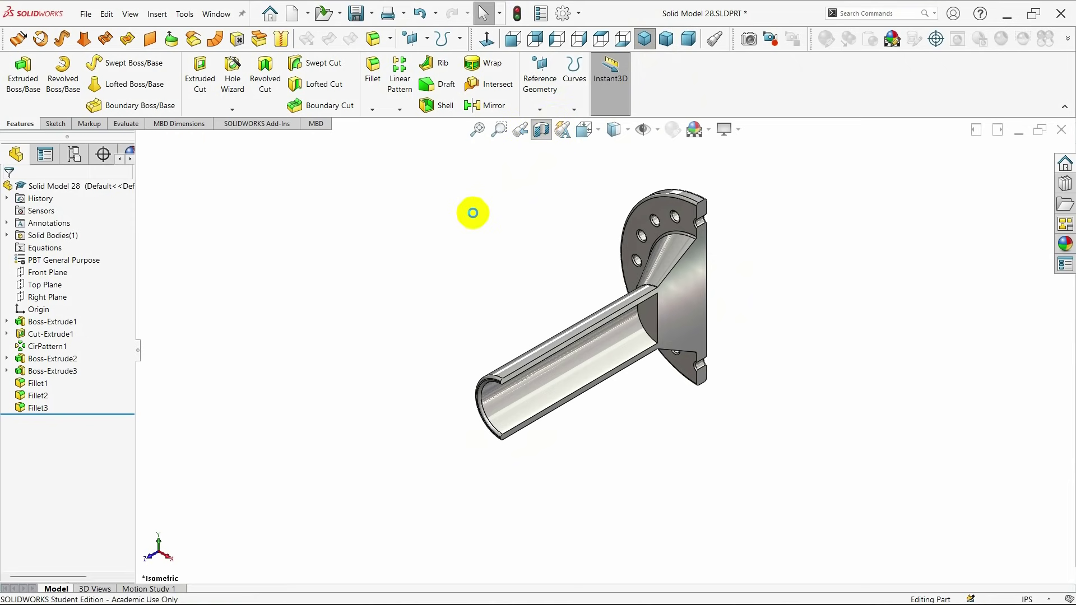
- Turn off the section view and review the complete part in trimetric, dimetric and isometric orientations, checking its display style
left_click(671, 41)
left_click(688, 40)
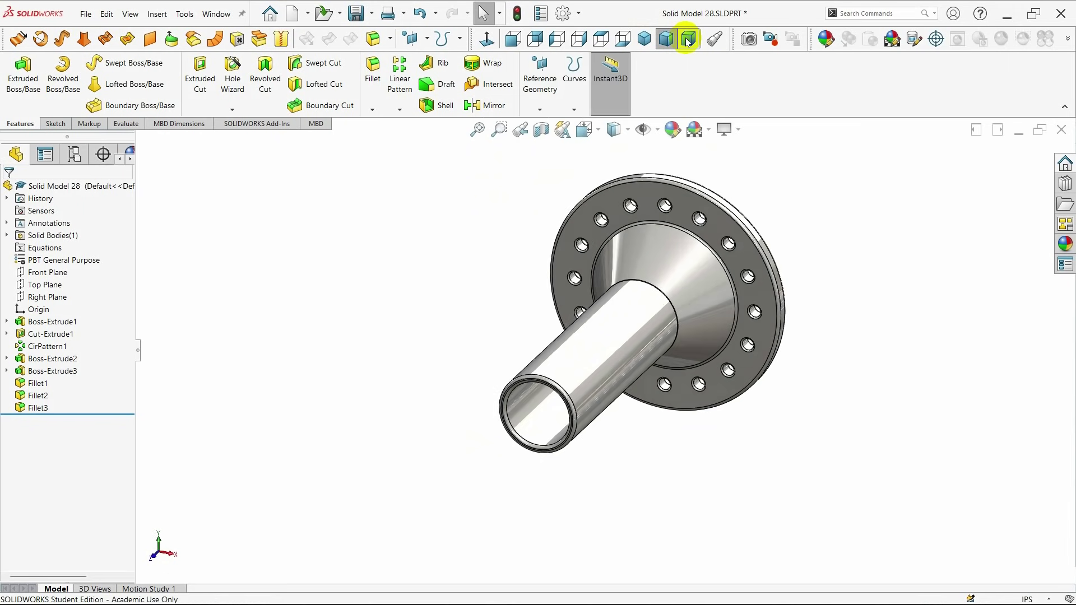
left_click(644, 41)
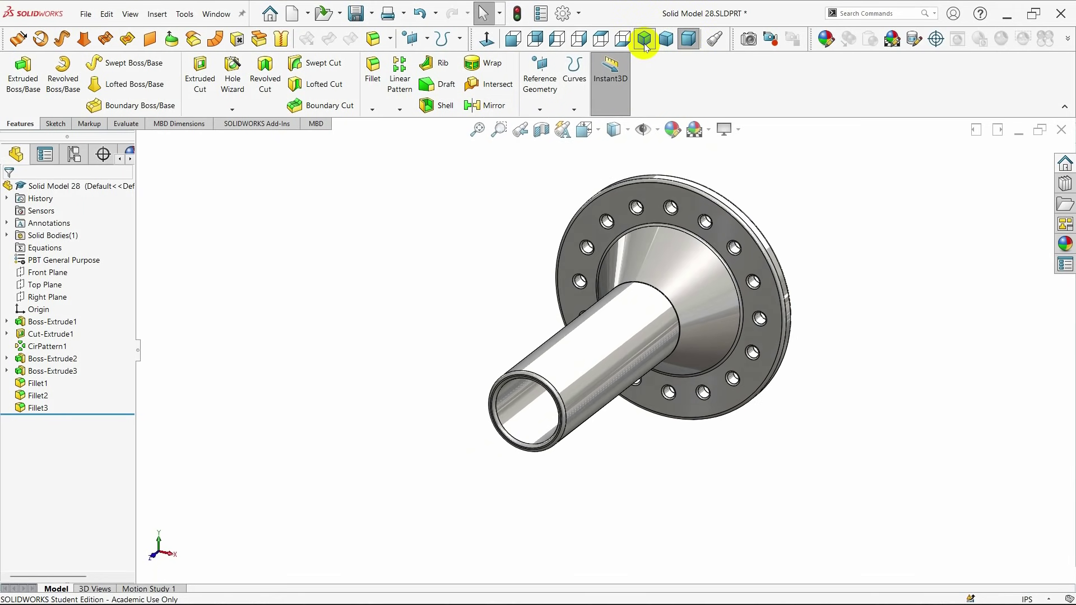
left_click(626, 137)
left_click(615, 173)
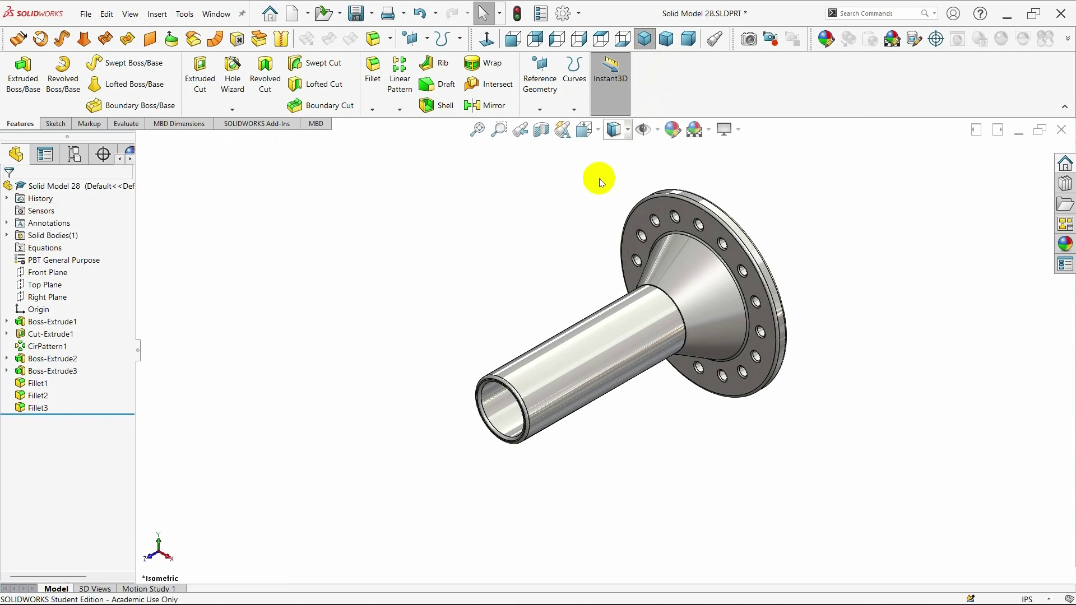